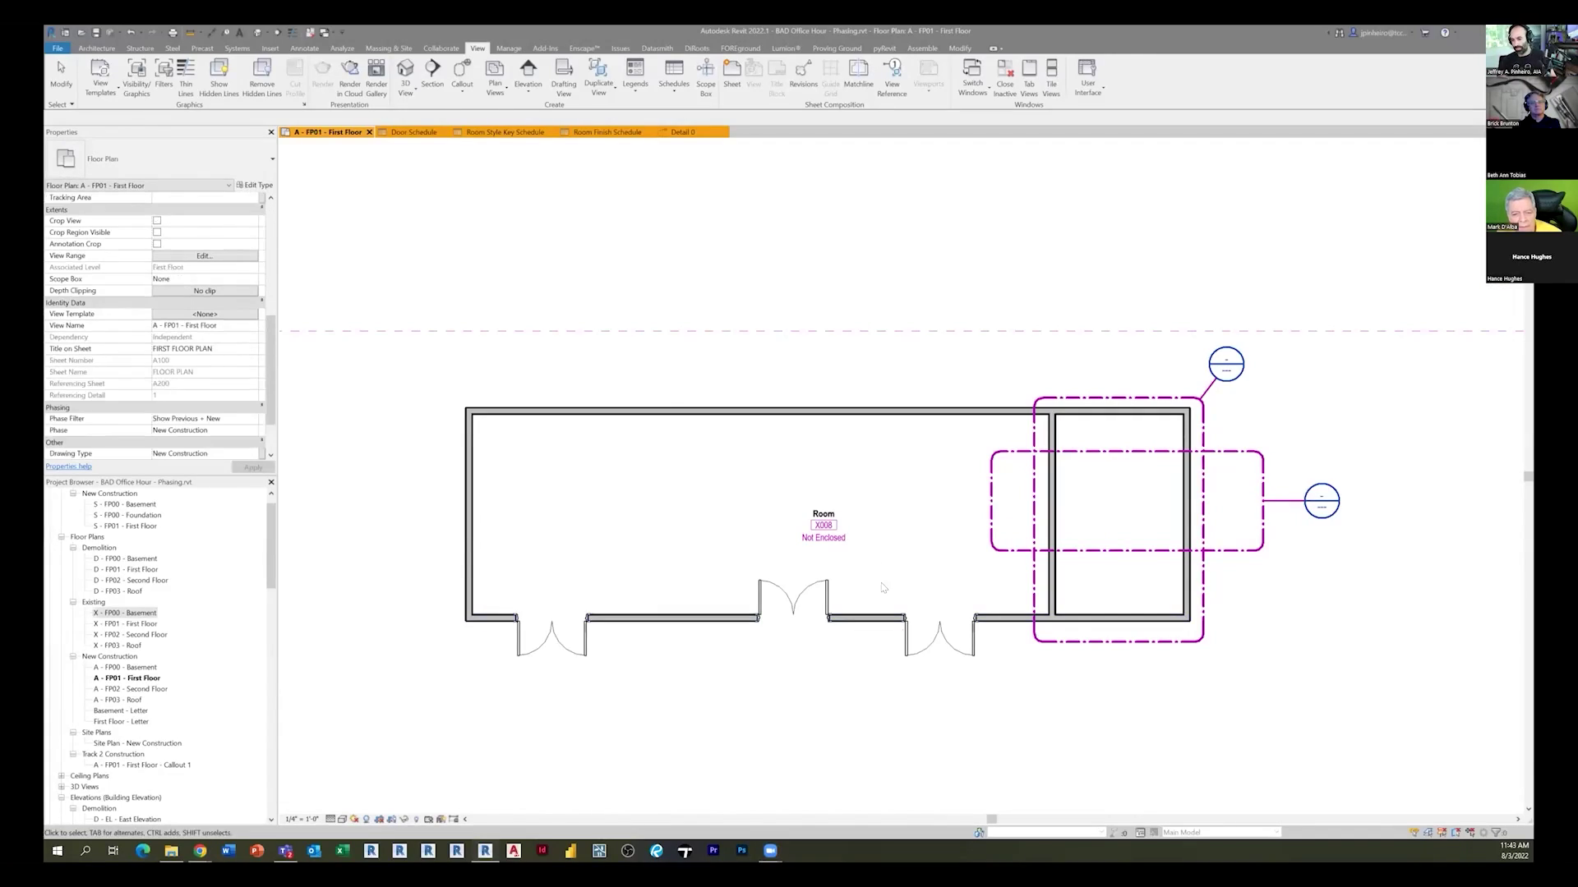
Zoom into the First Floor plan and delete unenclosed room X008 with its tag
scroll(660, 610, "down", 2)
scroll(688, 579, "up", 2)
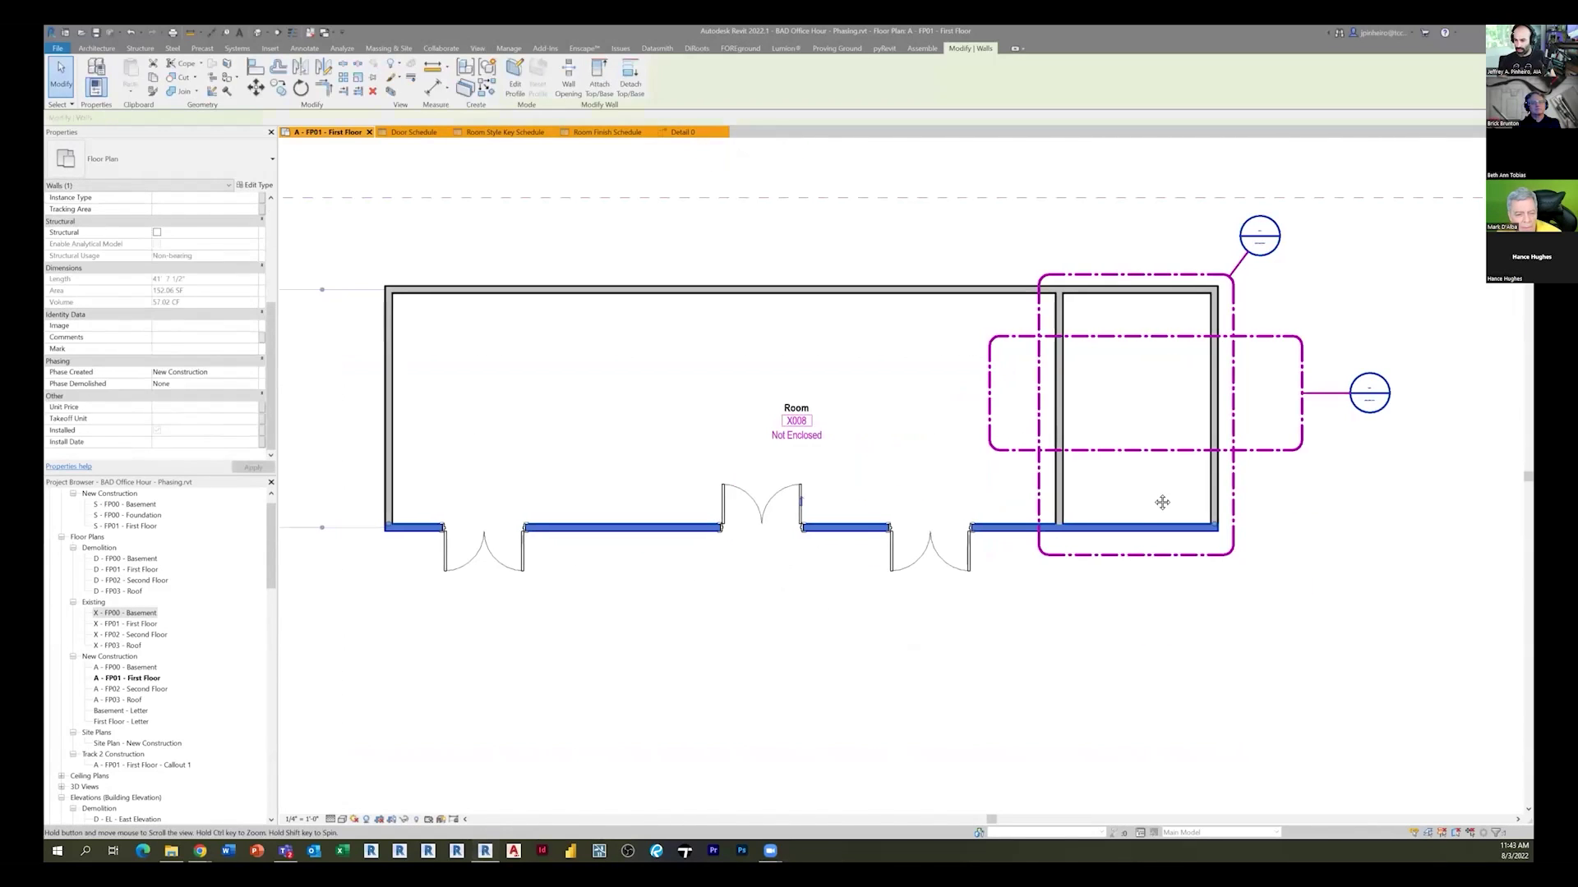
scroll(762, 584, "up", 2)
left_click(653, 244)
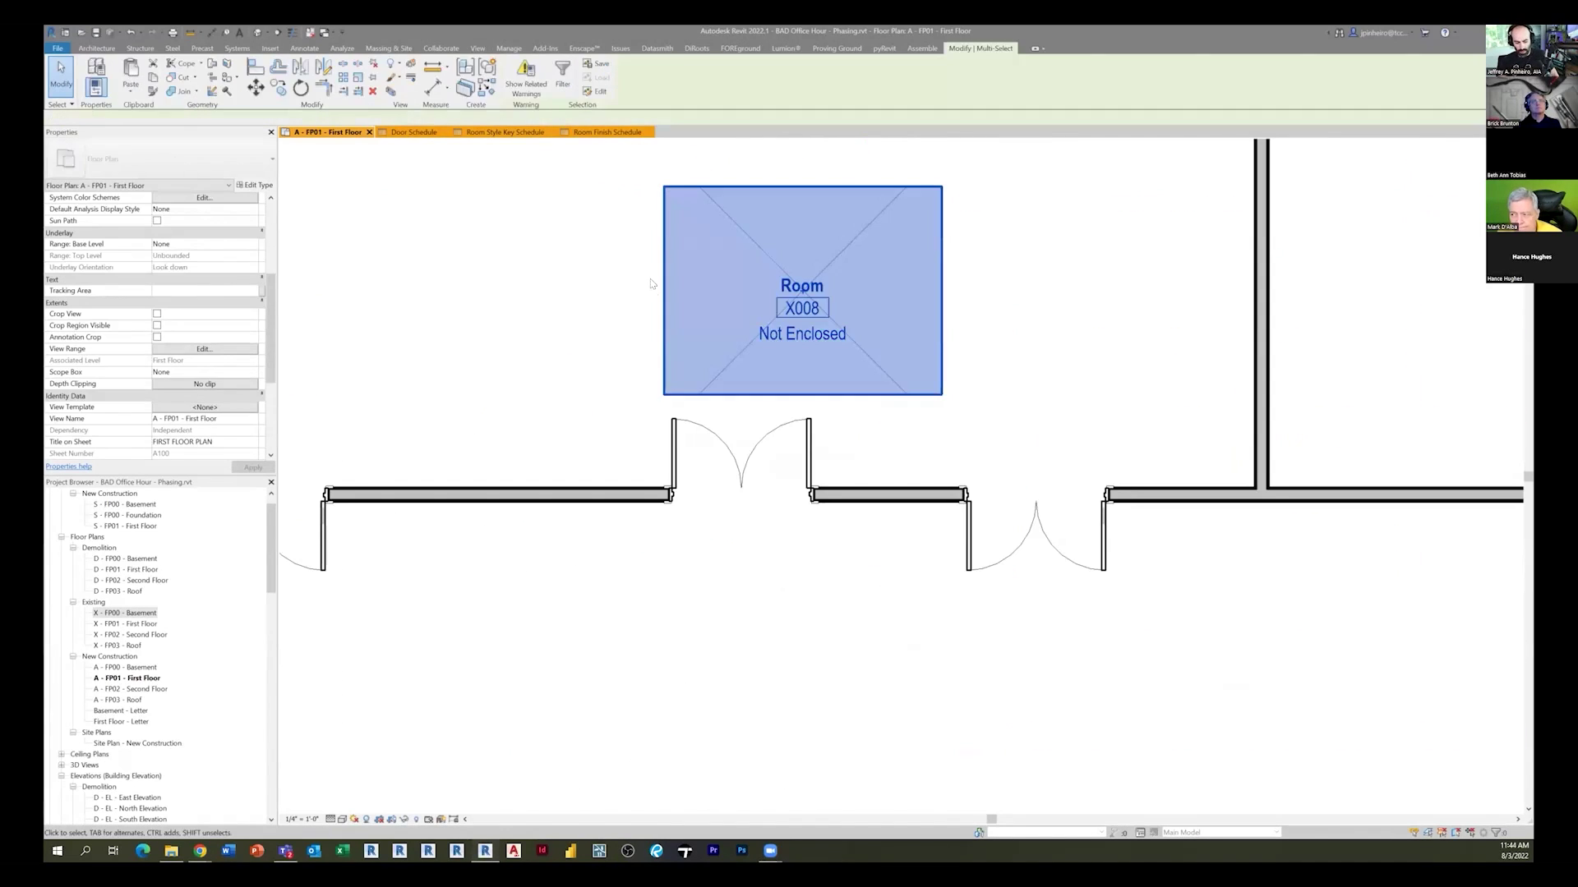
key("Delete")
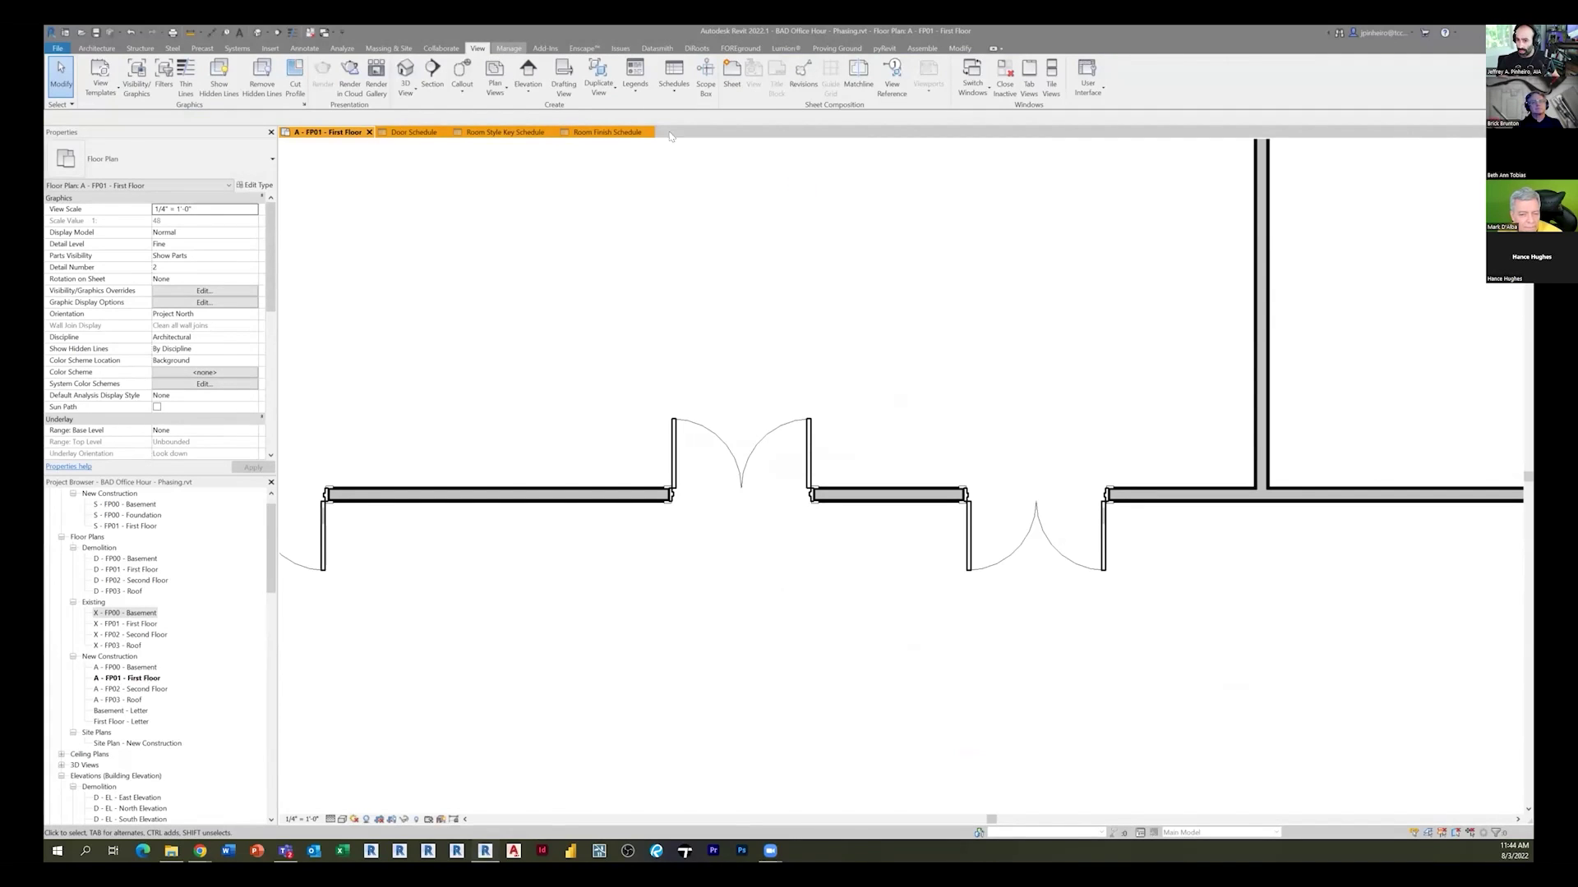
scroll(820, 89, "down", 1)
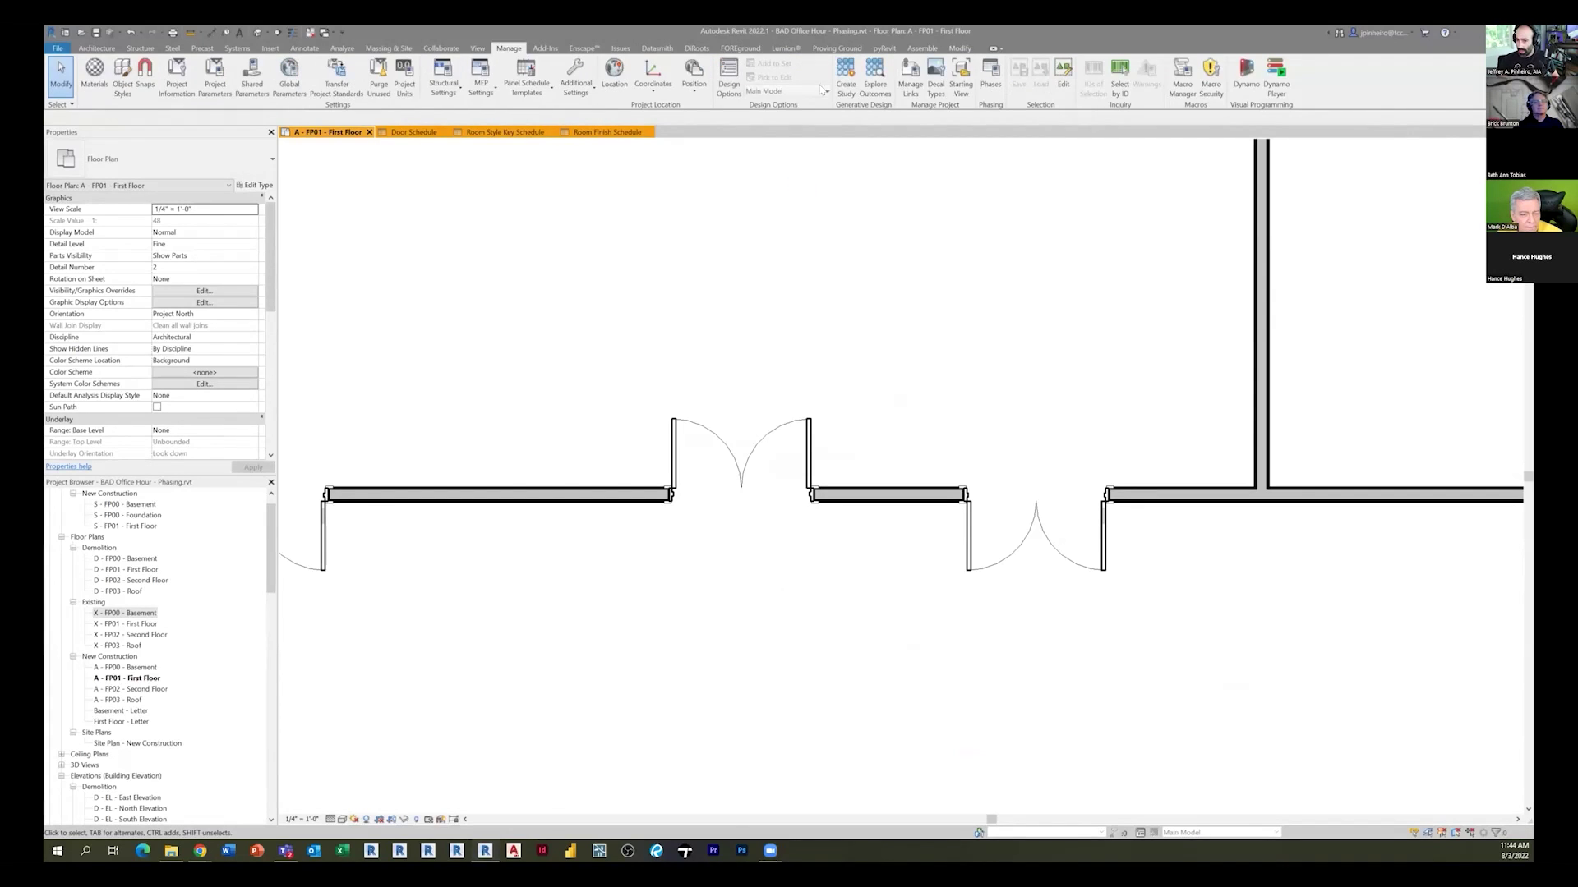
Insert Phase 1 after Existing, rename New Construction to Phase 2, and apply
left_click(988, 82)
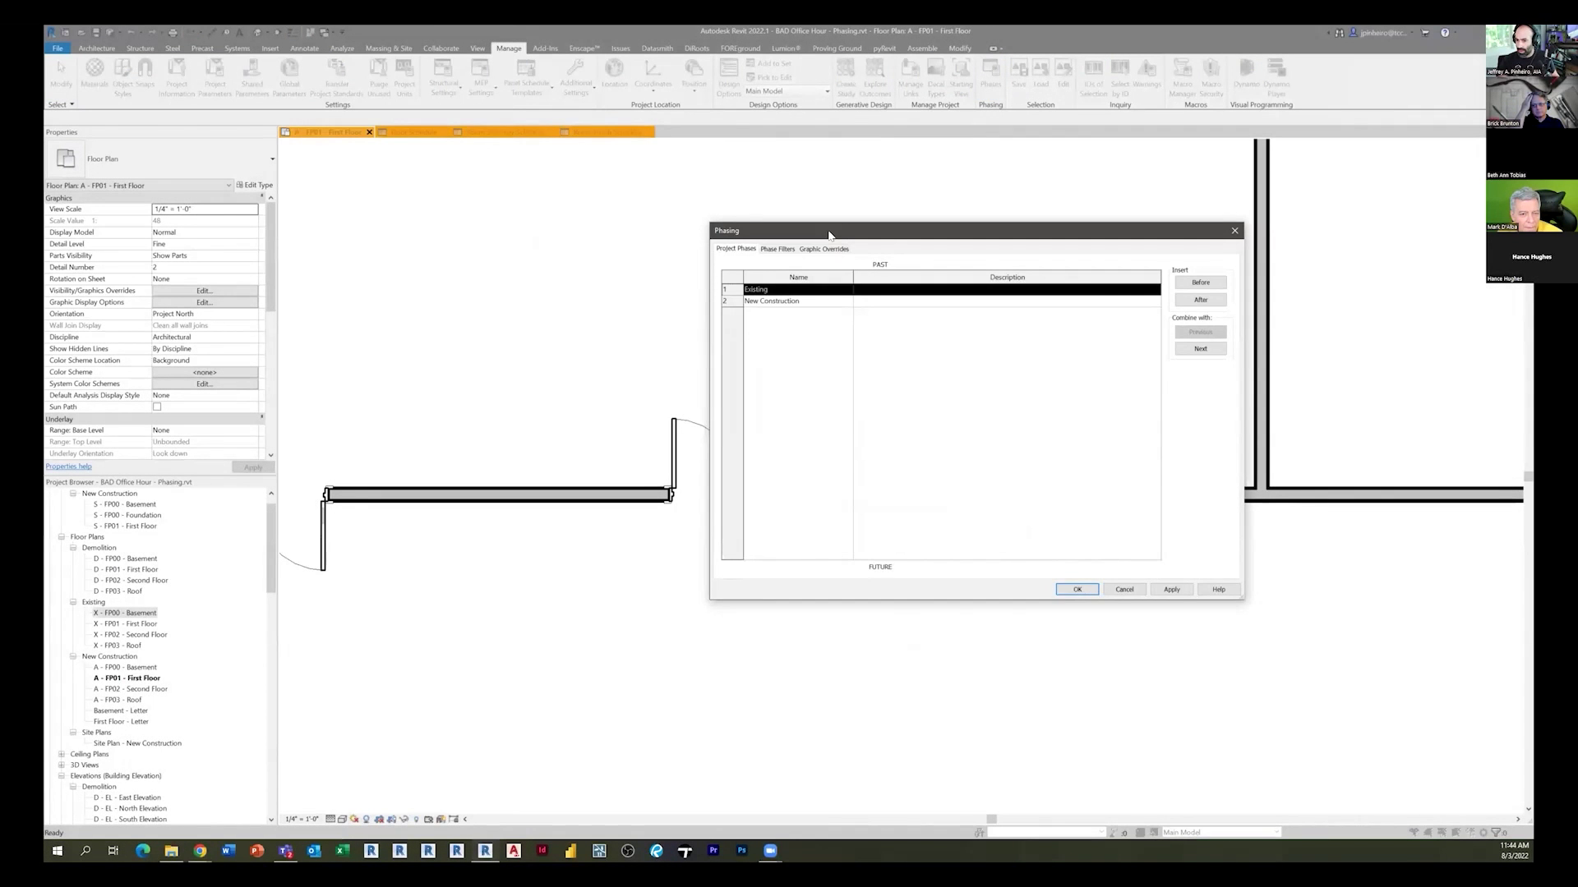
left_click_drag(829, 235, 497, 228)
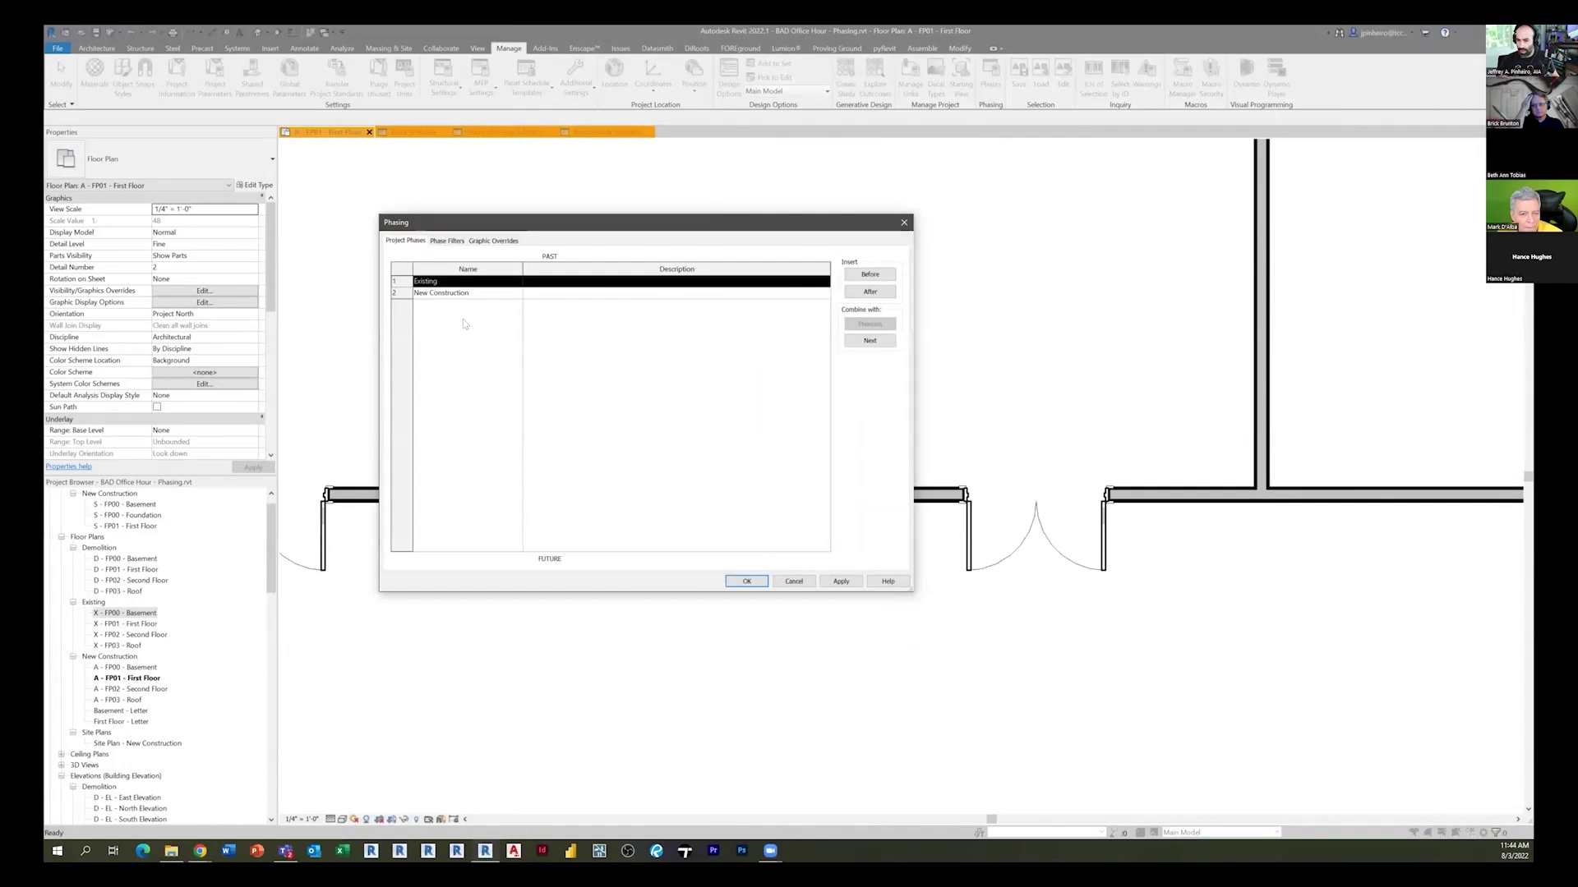
left_click(394, 281)
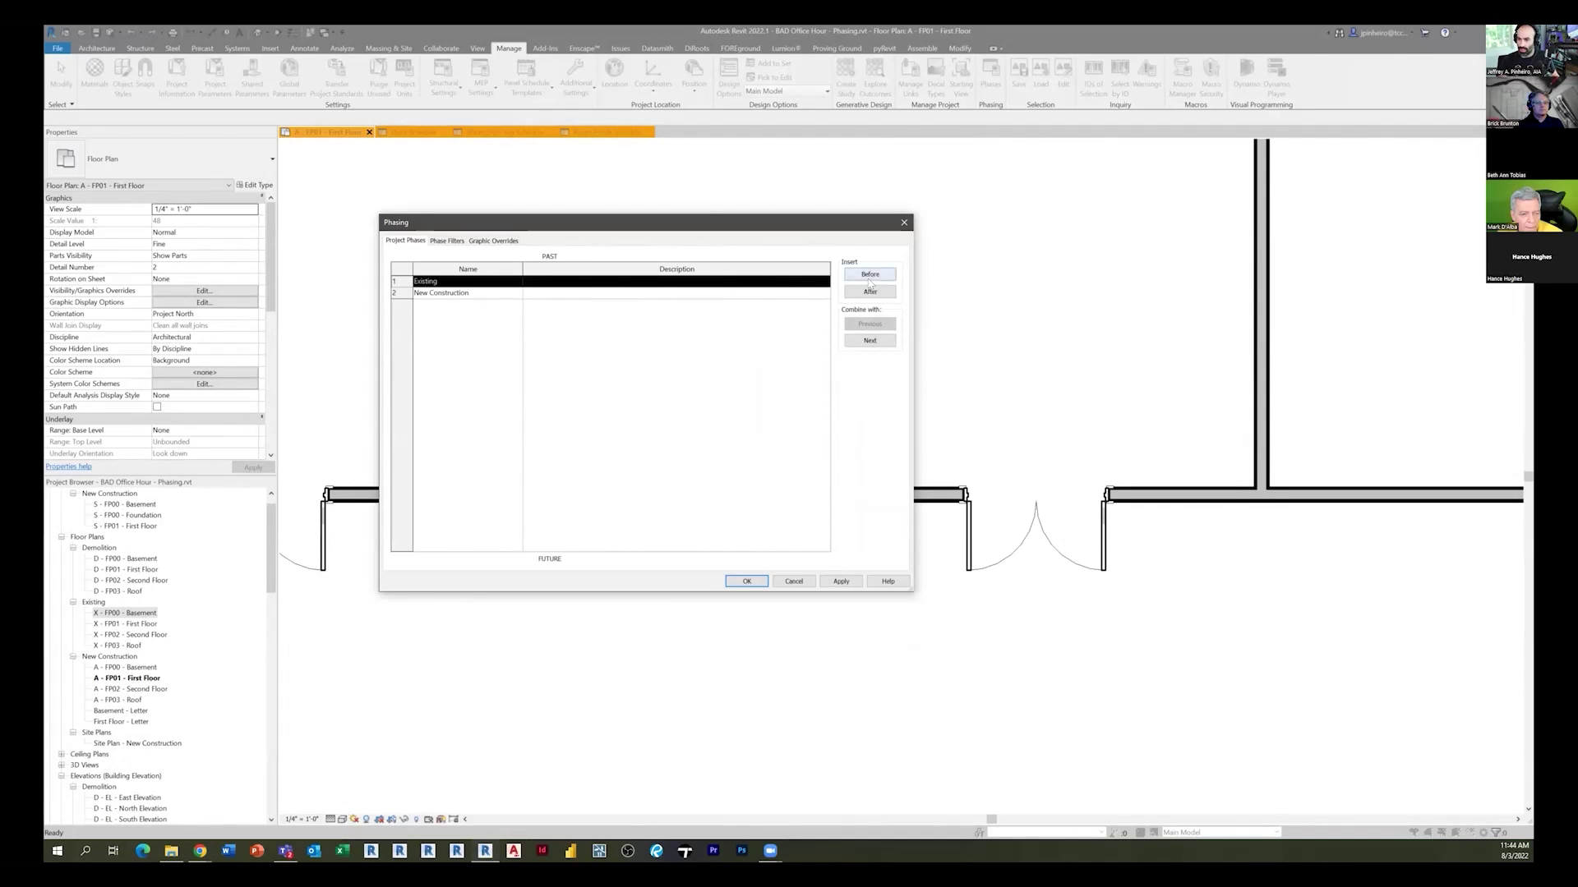
left_click(870, 290)
left_click(462, 292)
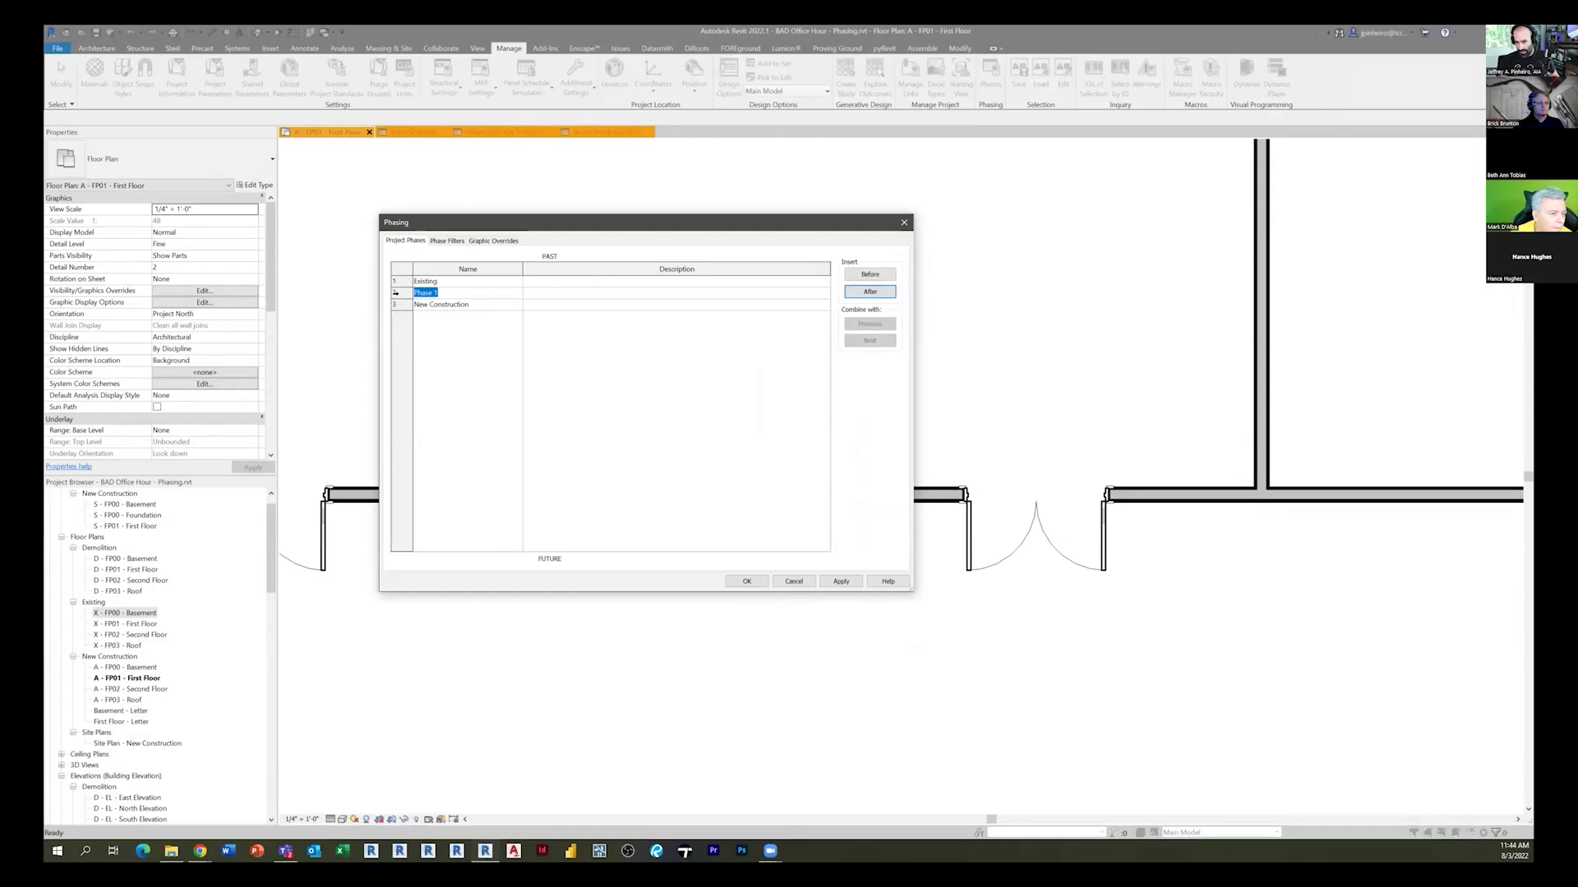
left_click(480, 305)
type("Phase 2")
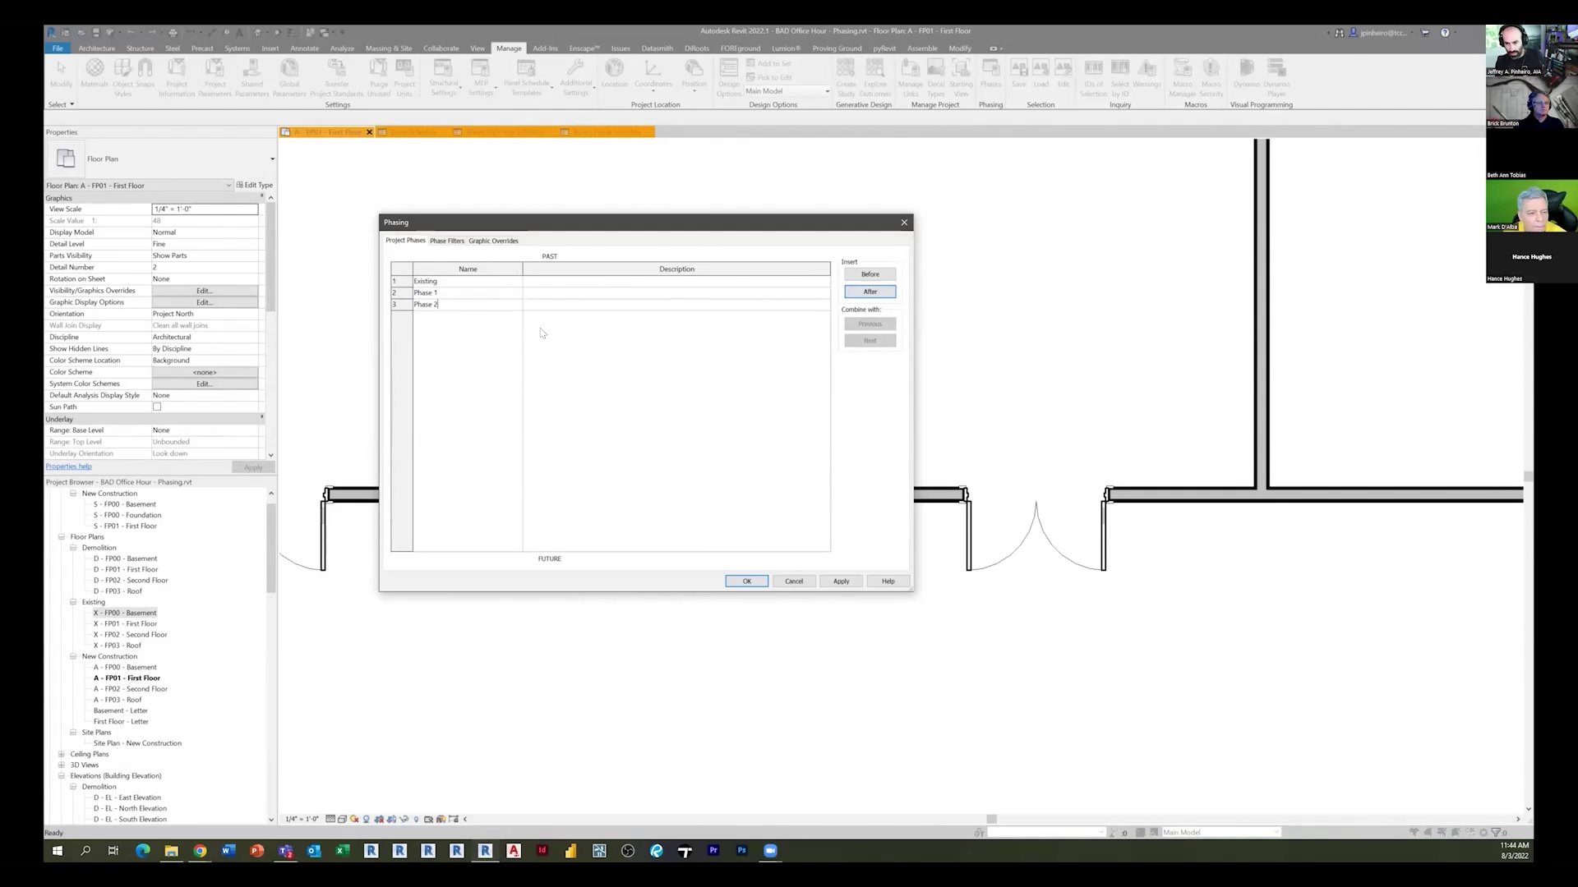
key("Tab")
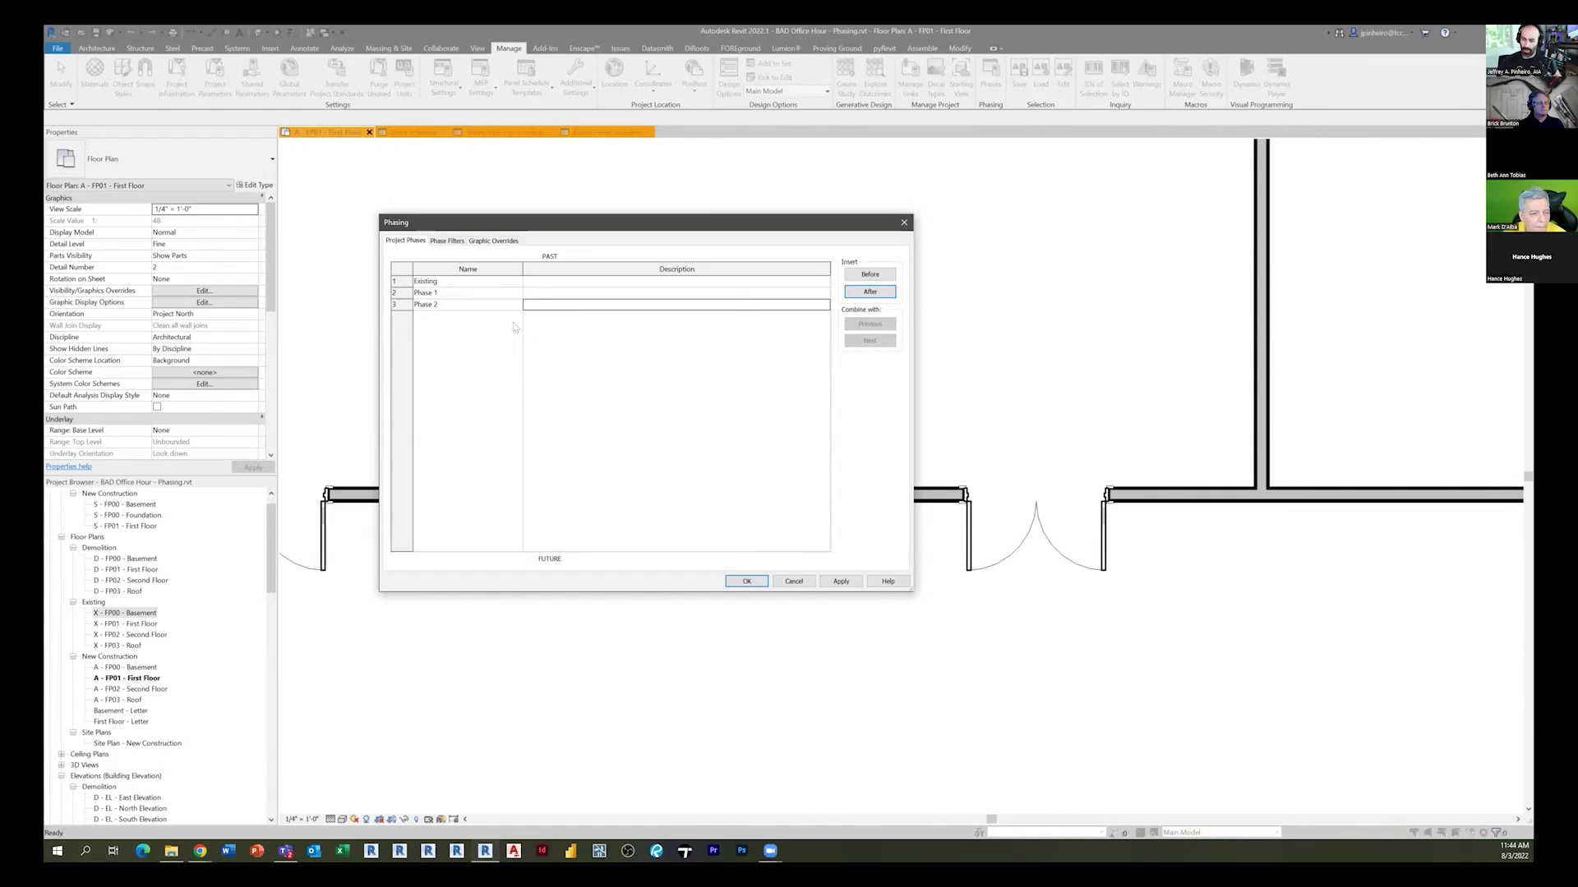
left_click(390, 294)
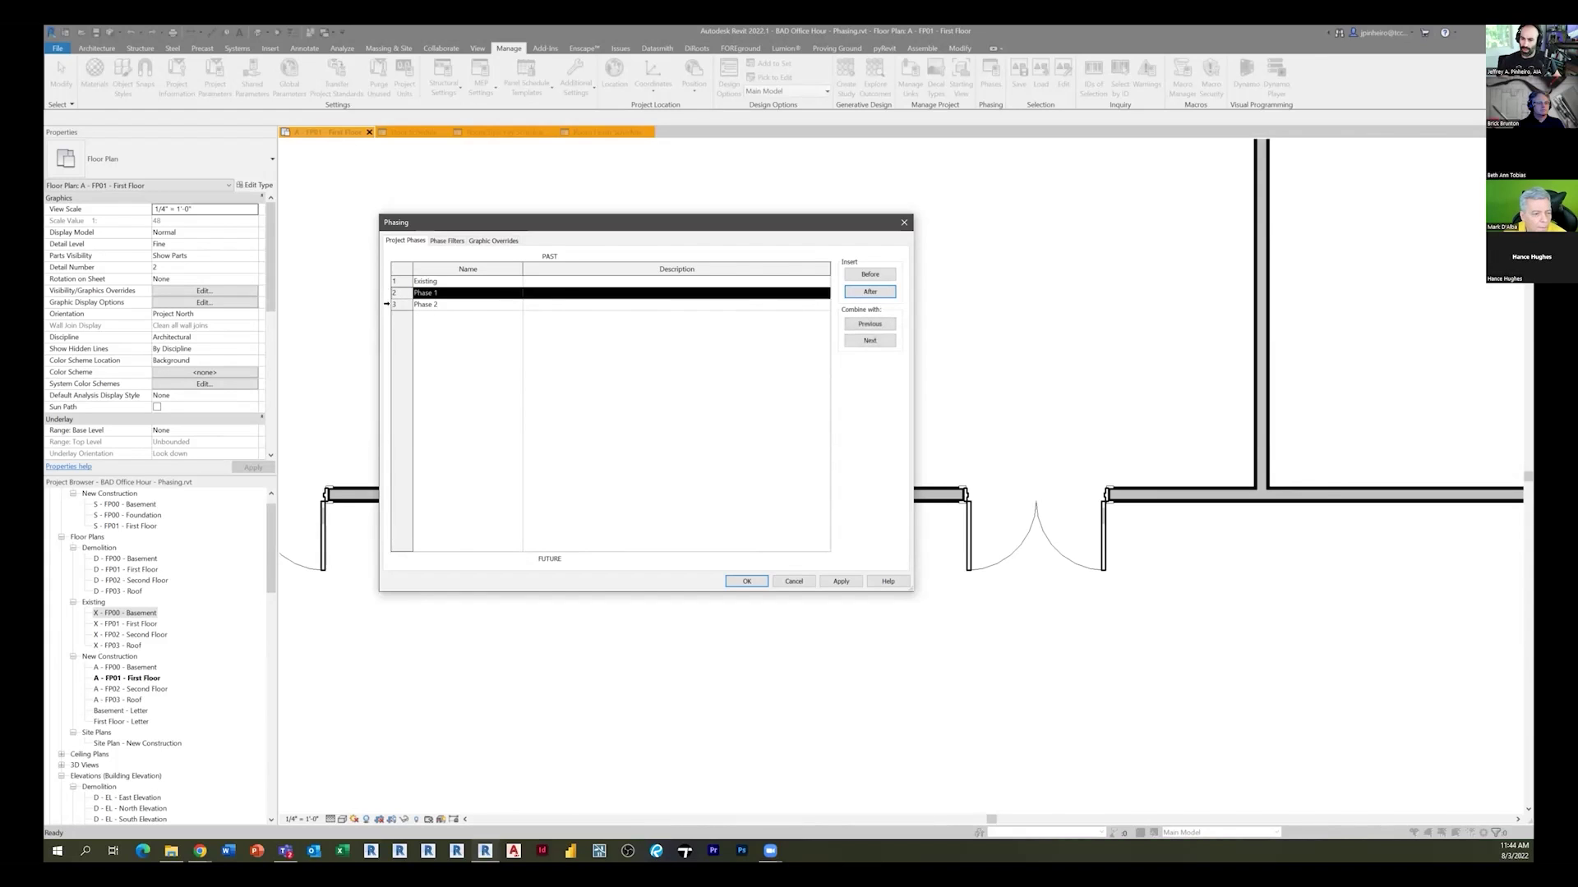
left_click(401, 305)
left_click(493, 241)
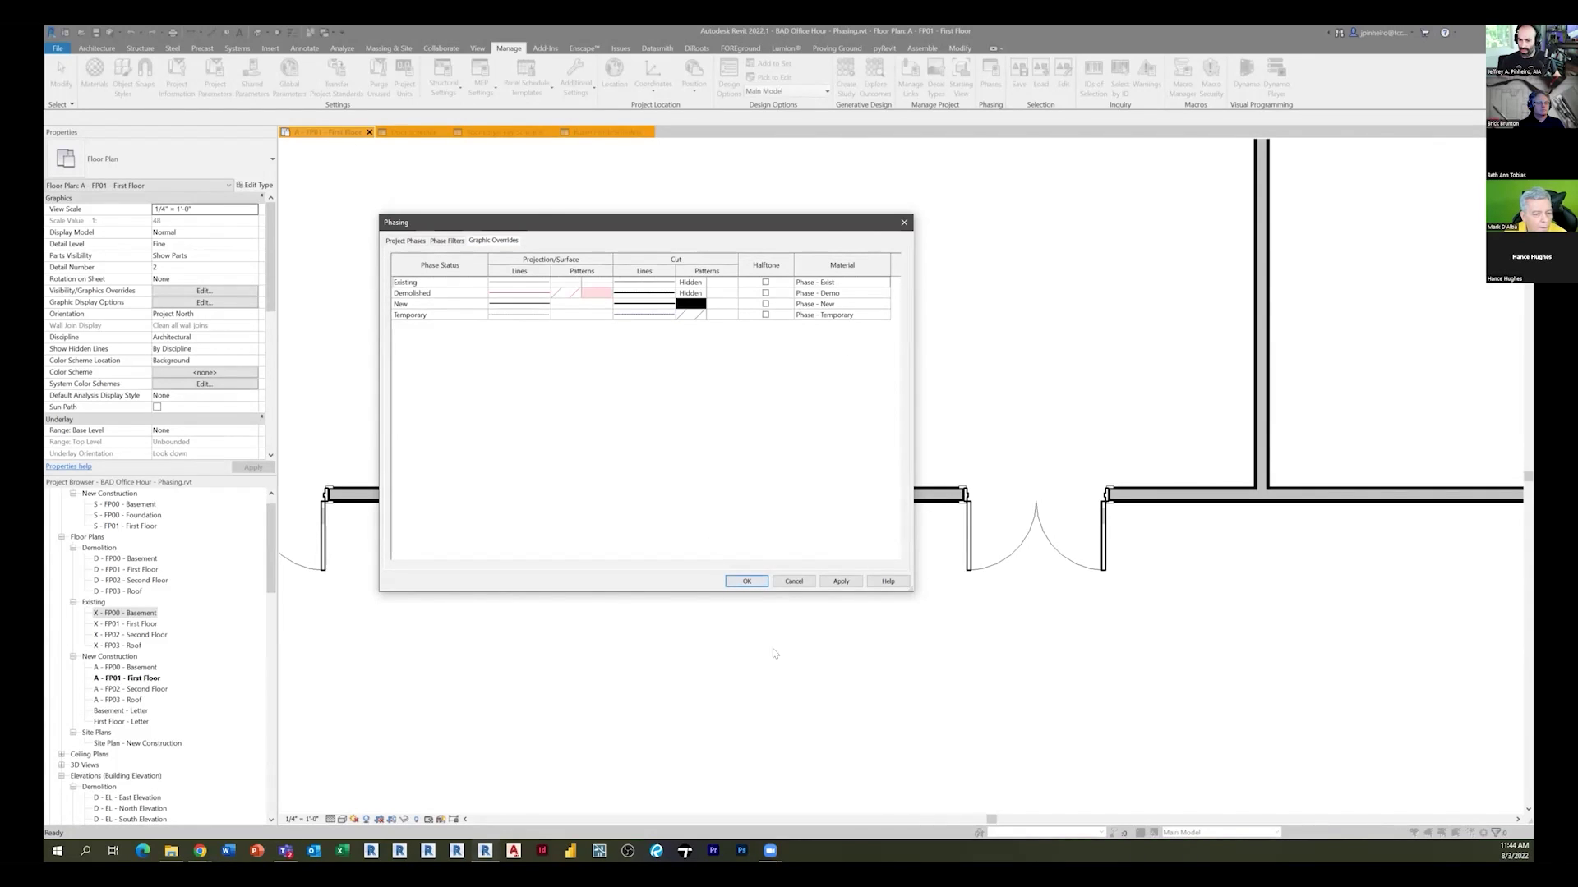
left_click(730, 586)
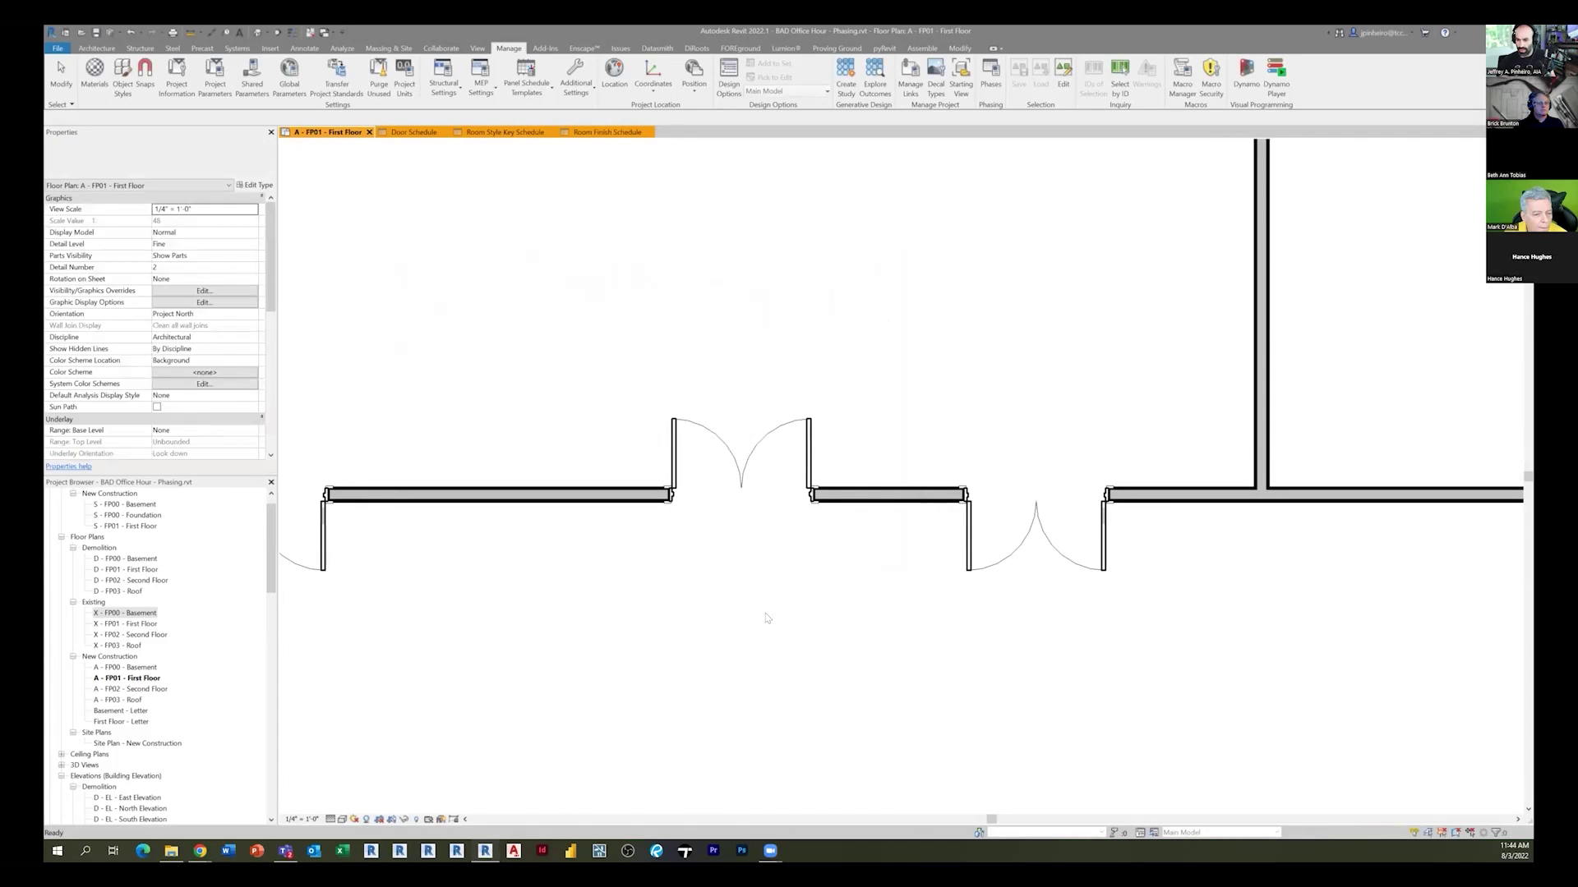
Set Phase Created of all the building's original walls and doors to Existing
scroll(744, 604, "down", 4)
left_click_drag(1091, 677, 518, 445)
left_click(262, 283)
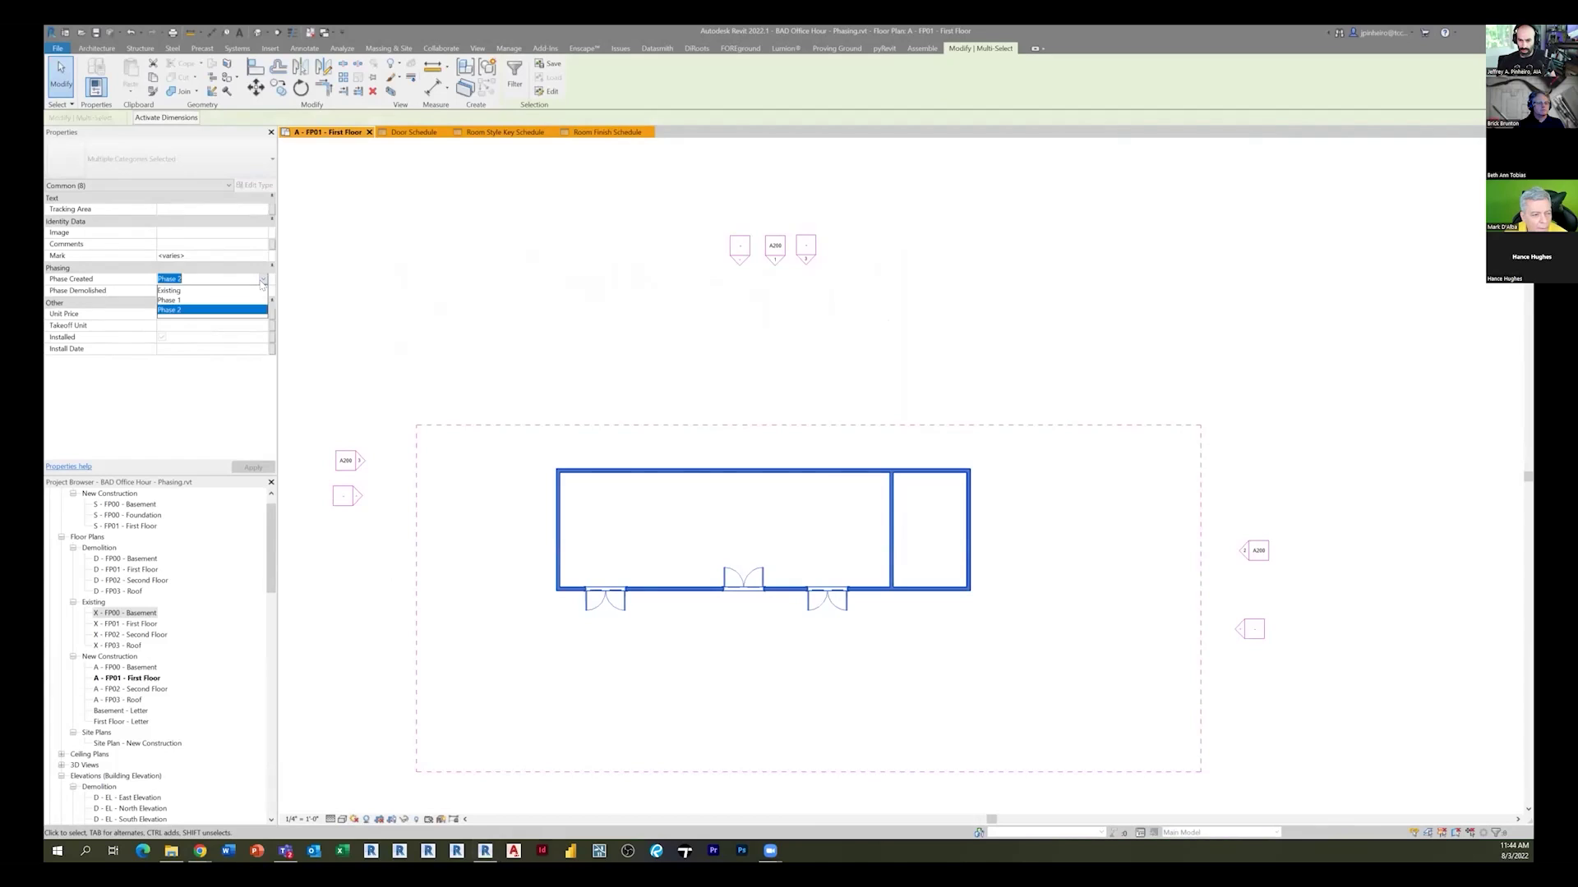
left_click(194, 306)
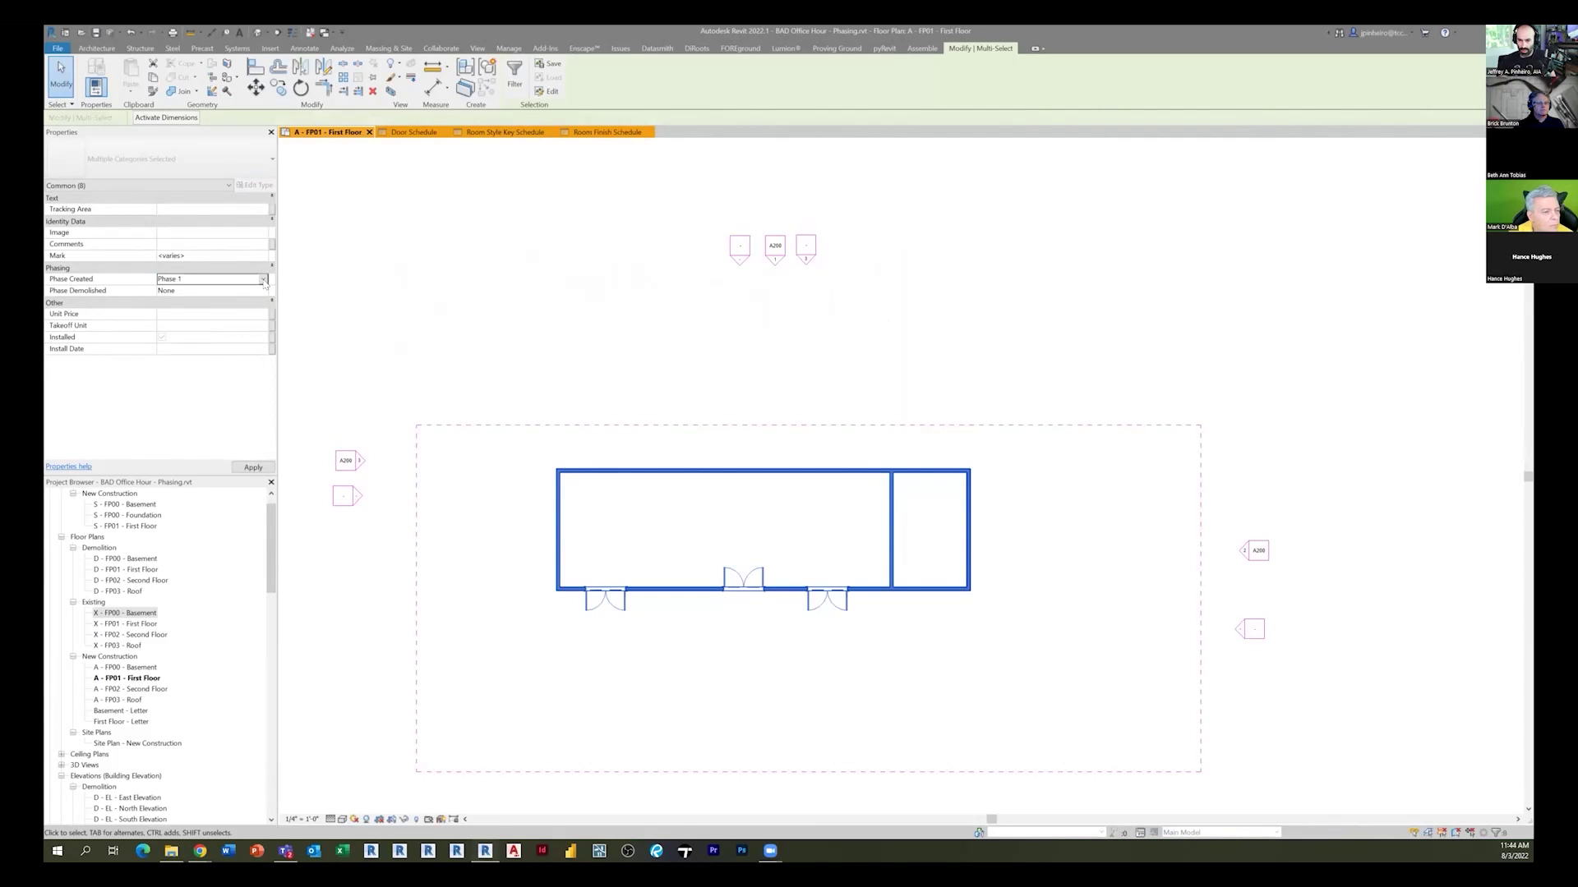
left_click(246, 278)
left_click(197, 291)
left_click(334, 573)
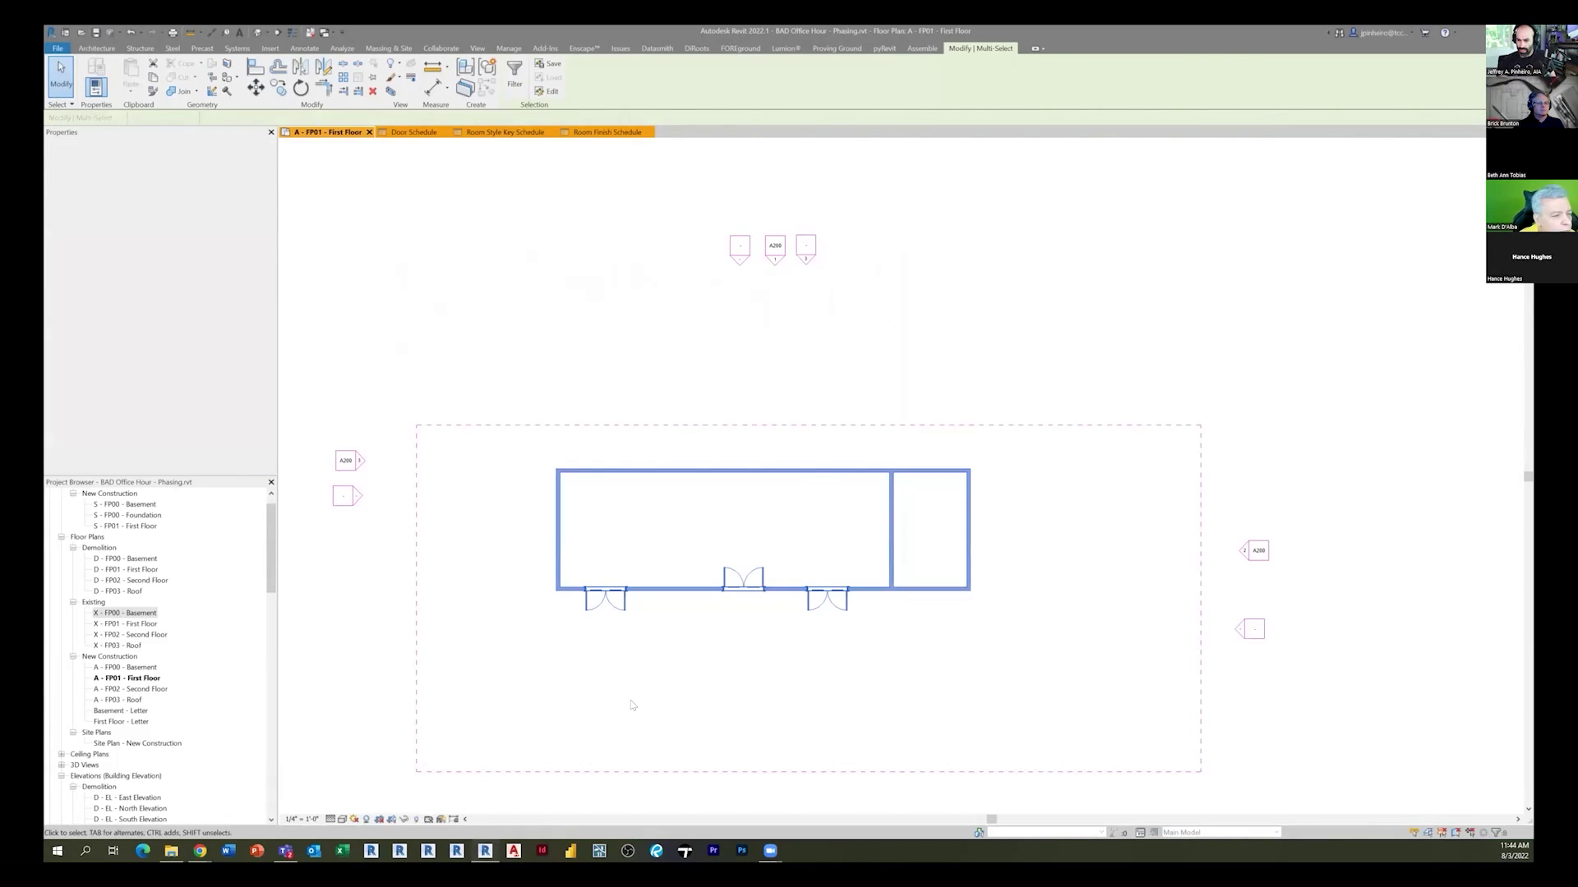
Draw a U-shaped wall bump off the front wall using the WA wall tool
scroll(813, 658, "up", 3)
scroll(483, 544, "up", 2)
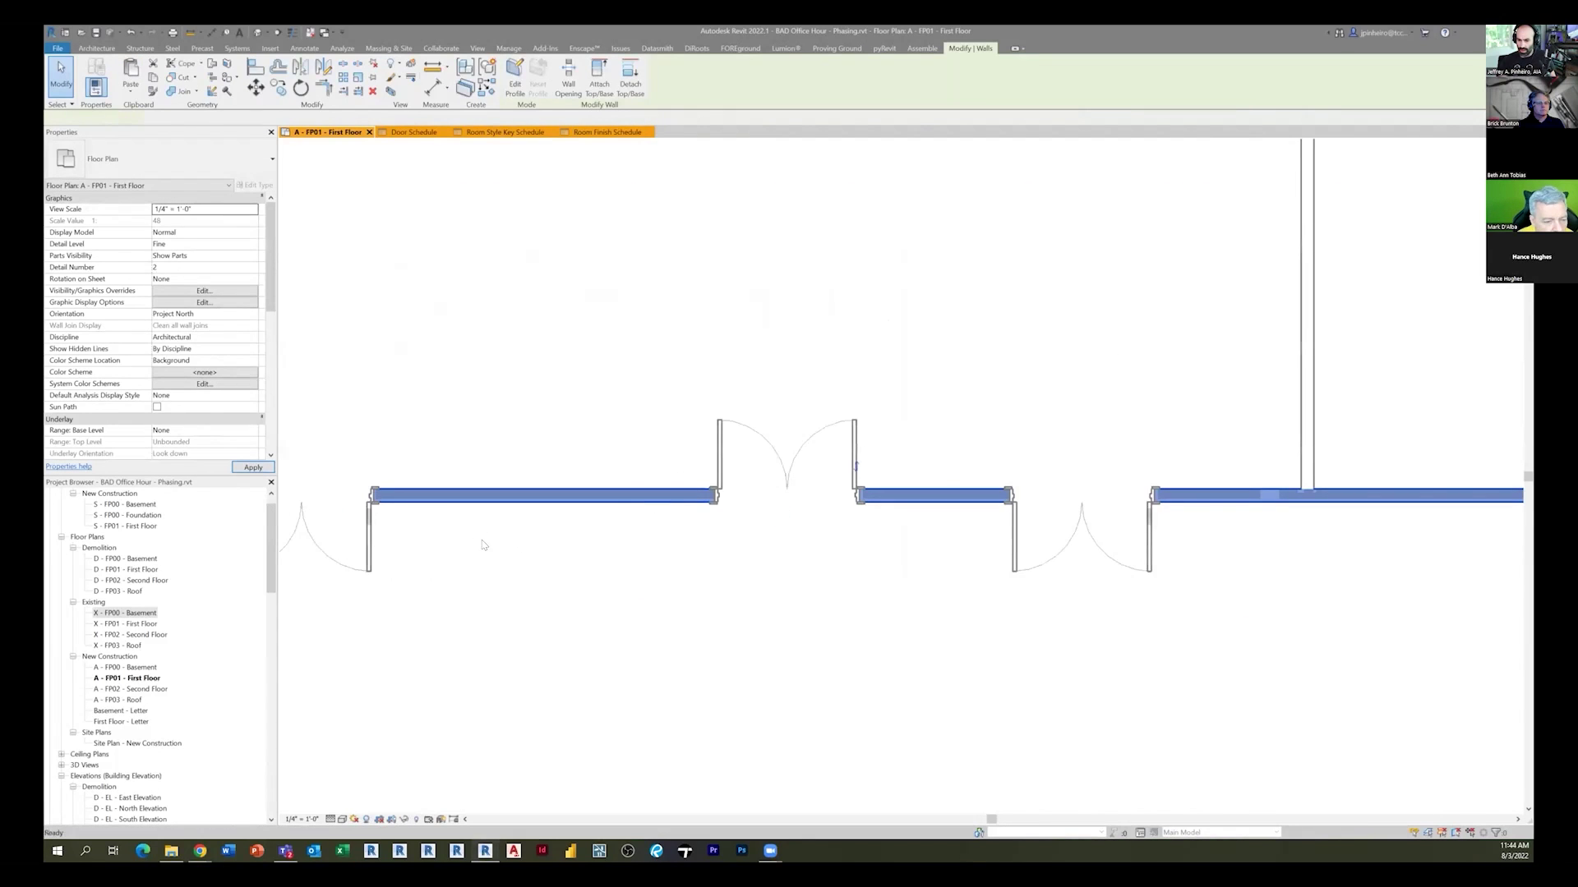
key("w")
key("a")
left_click(431, 503)
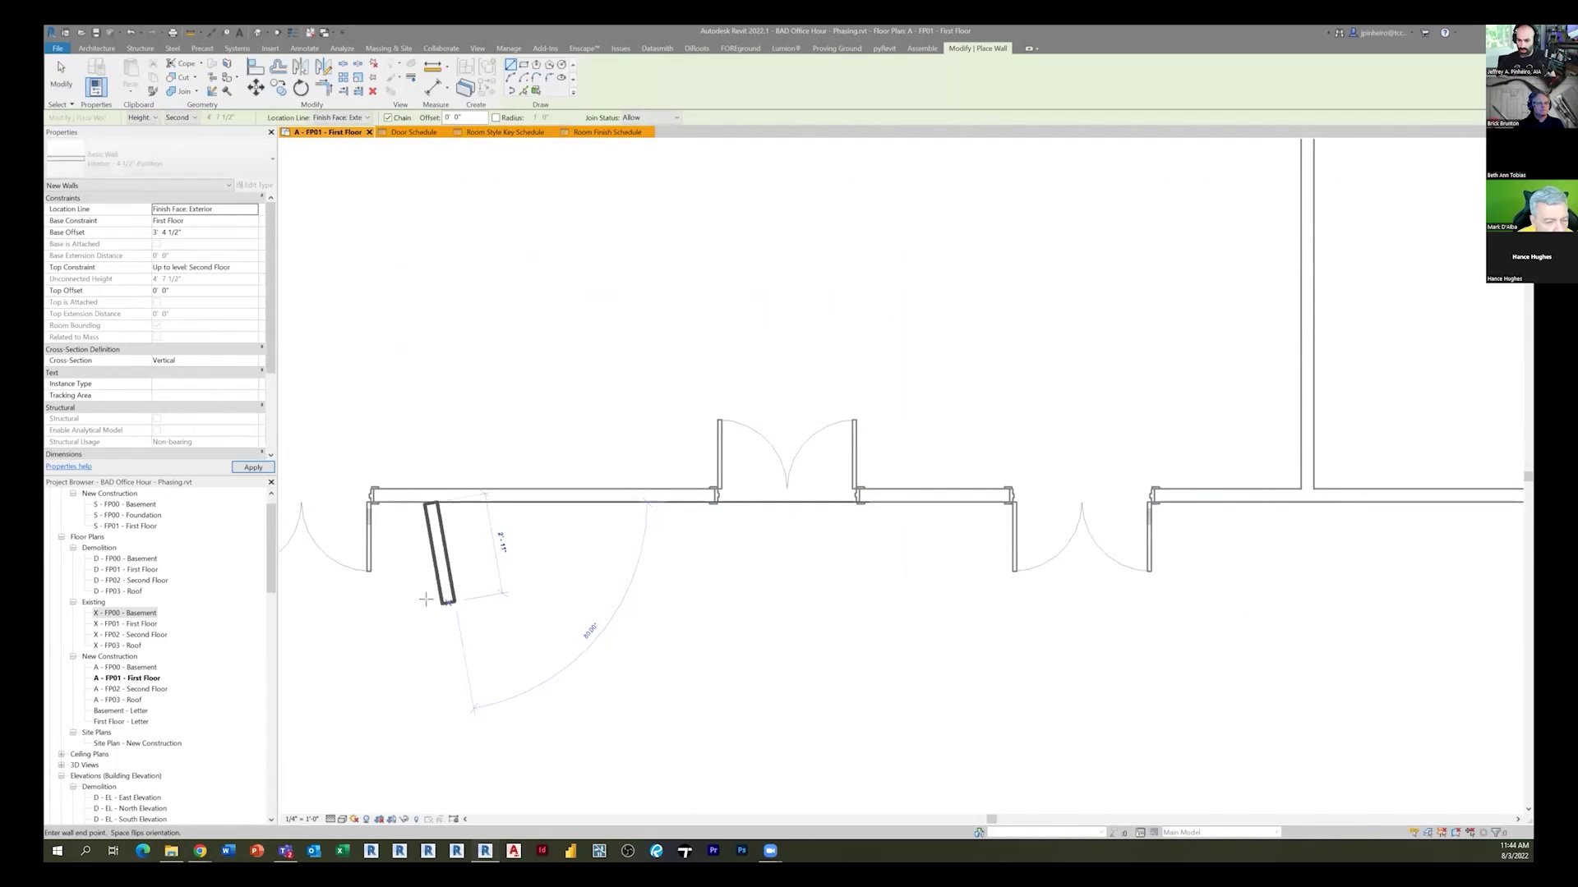
left_click(431, 607)
left_click(626, 608)
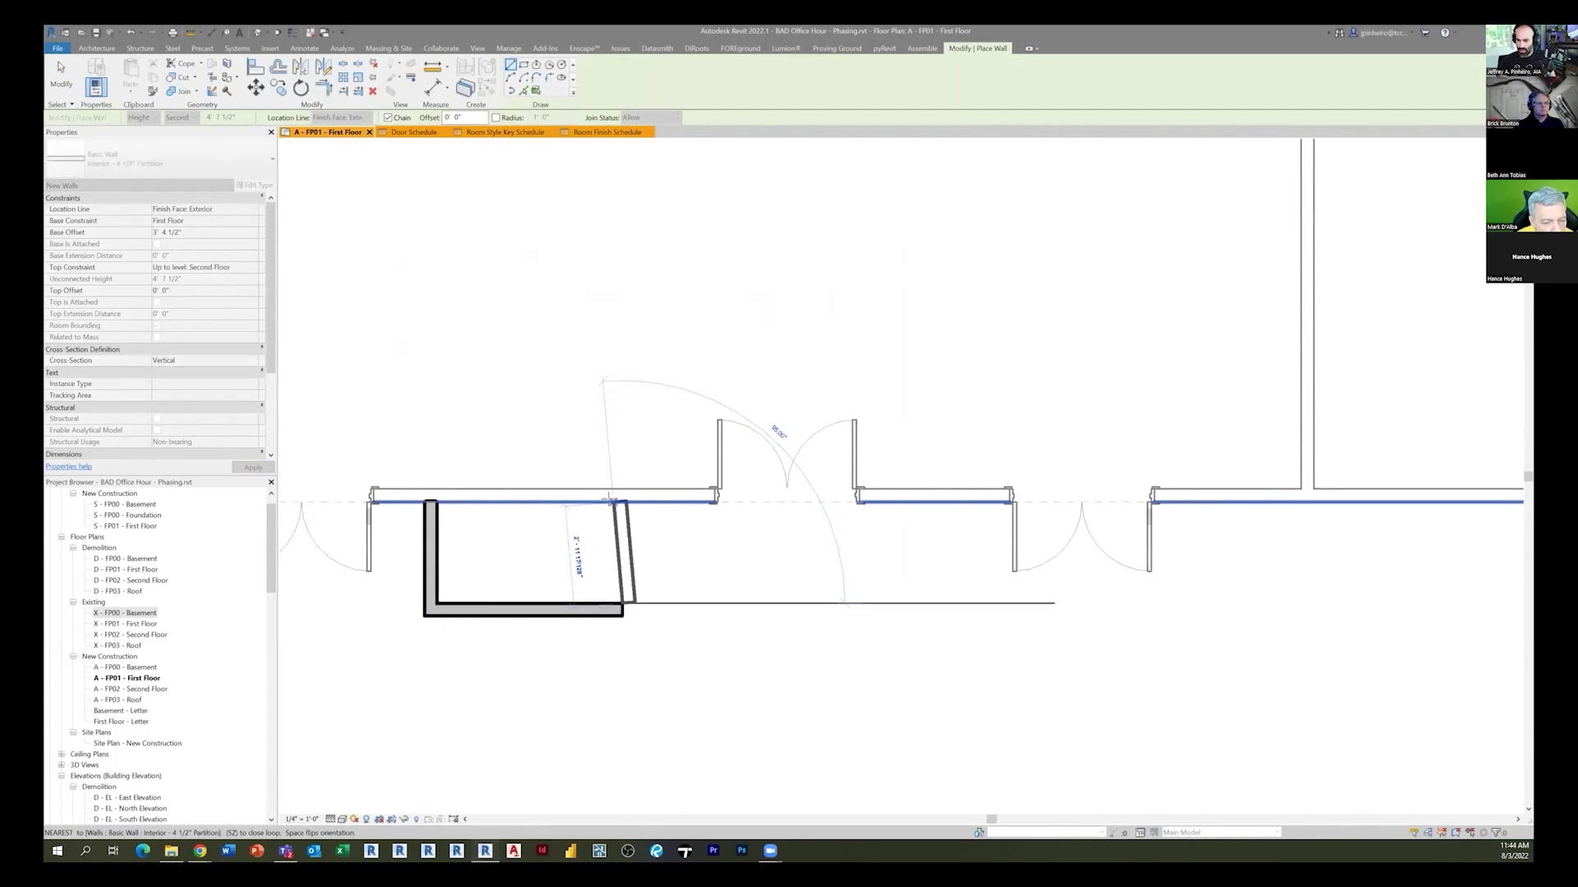
left_click(618, 503)
key("Escape")
key("Escape")
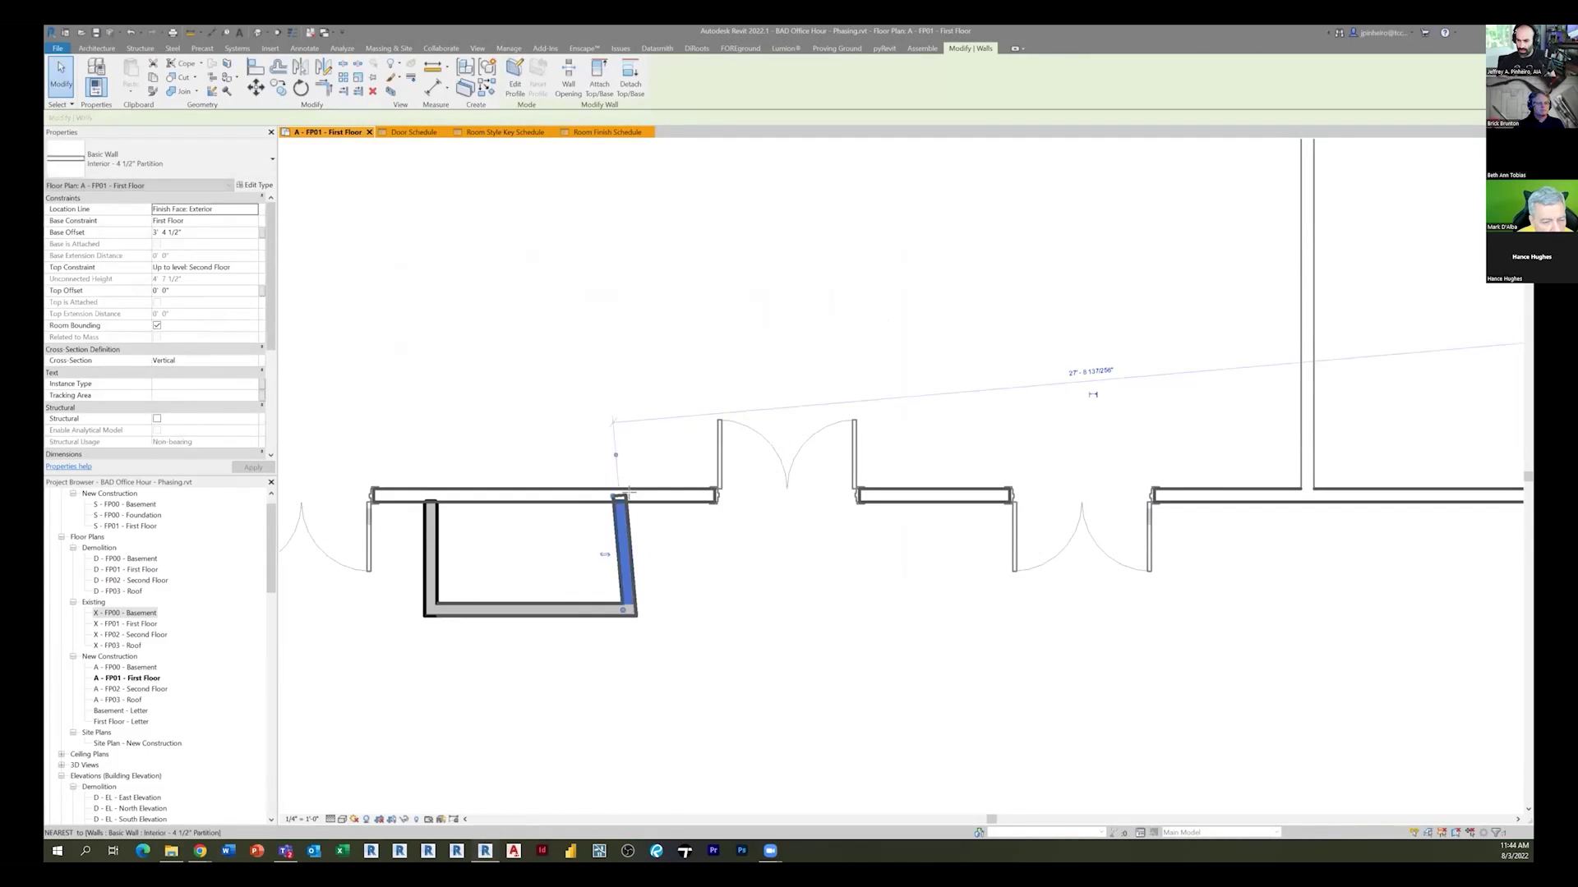
scroll(621, 557, "down", 4)
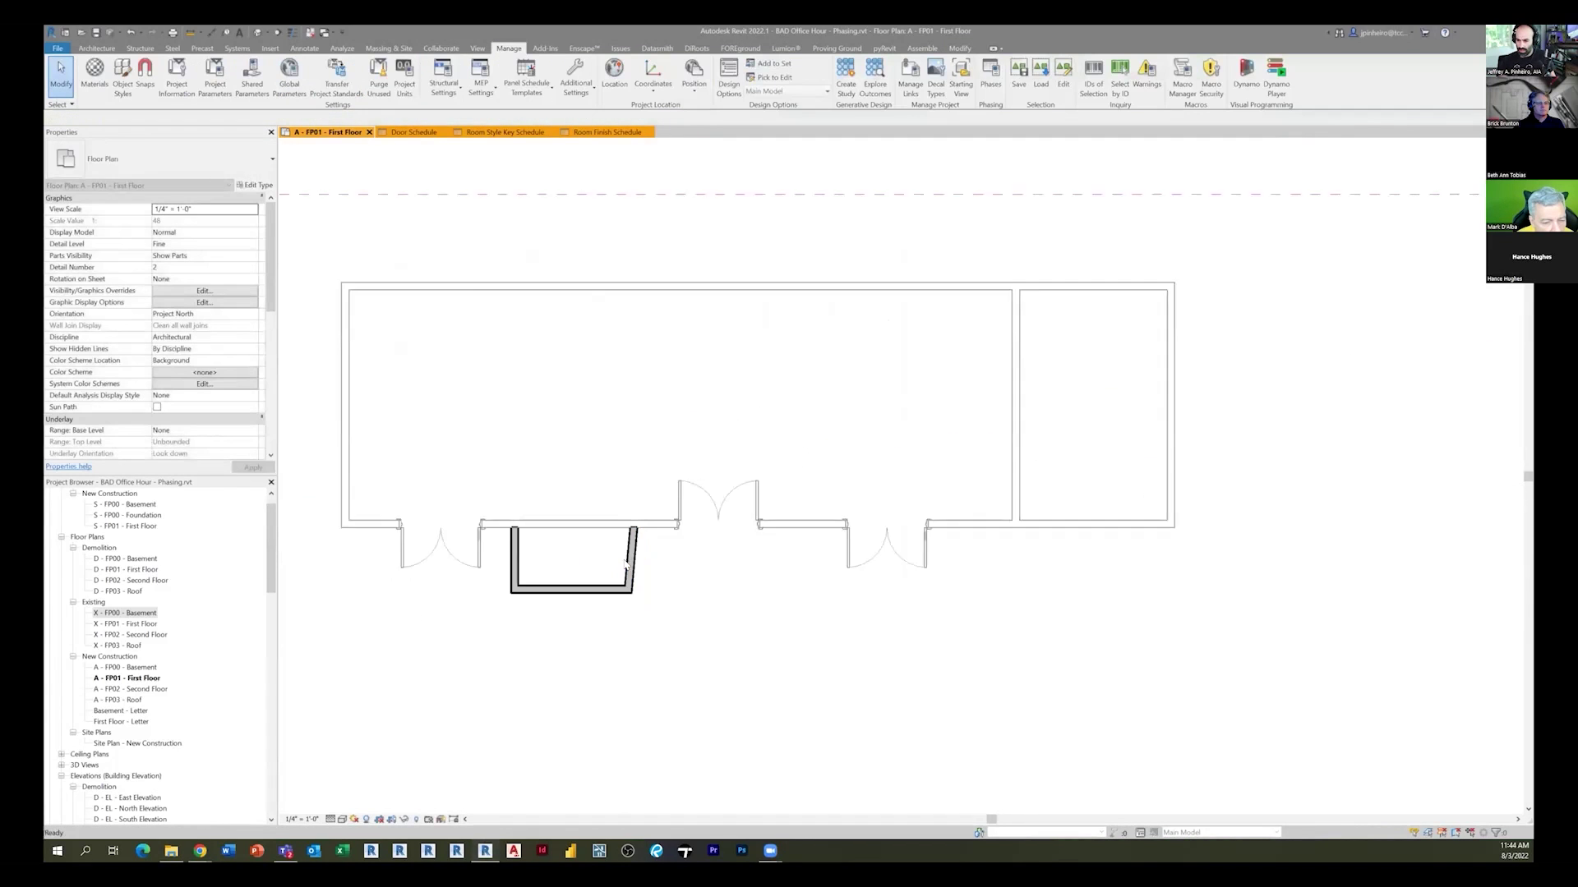
left_click(578, 575)
Draw a second, smaller U-shaped wall bump at the left end of the front wall
scroll(436, 549, "up", 3)
key("w")
key("a")
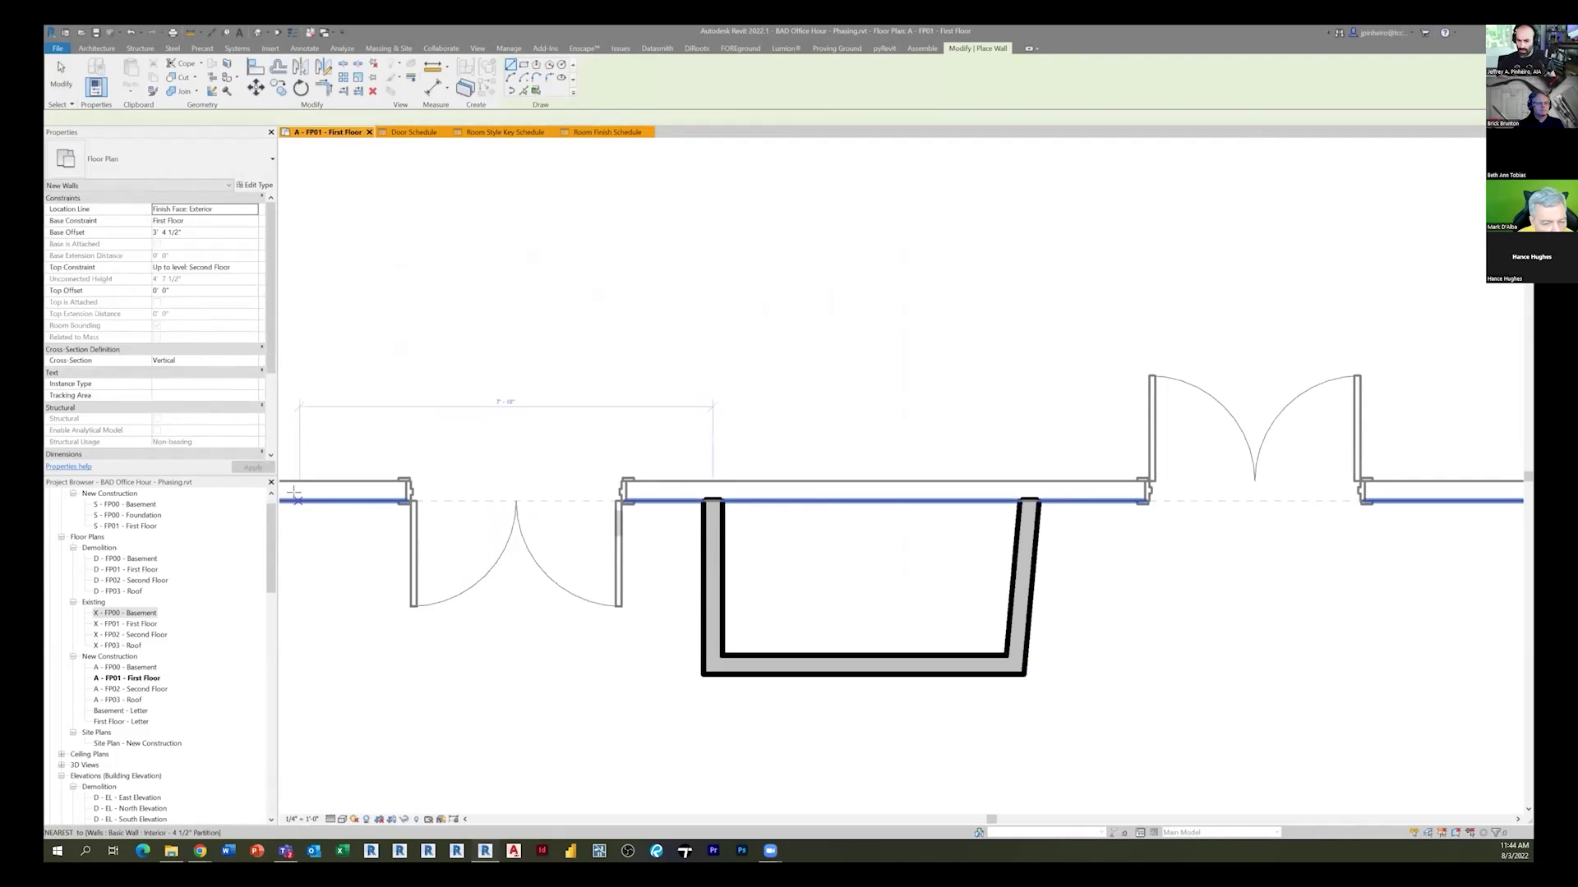
left_click(289, 499)
left_click(290, 559)
left_click(346, 559)
left_click(346, 499)
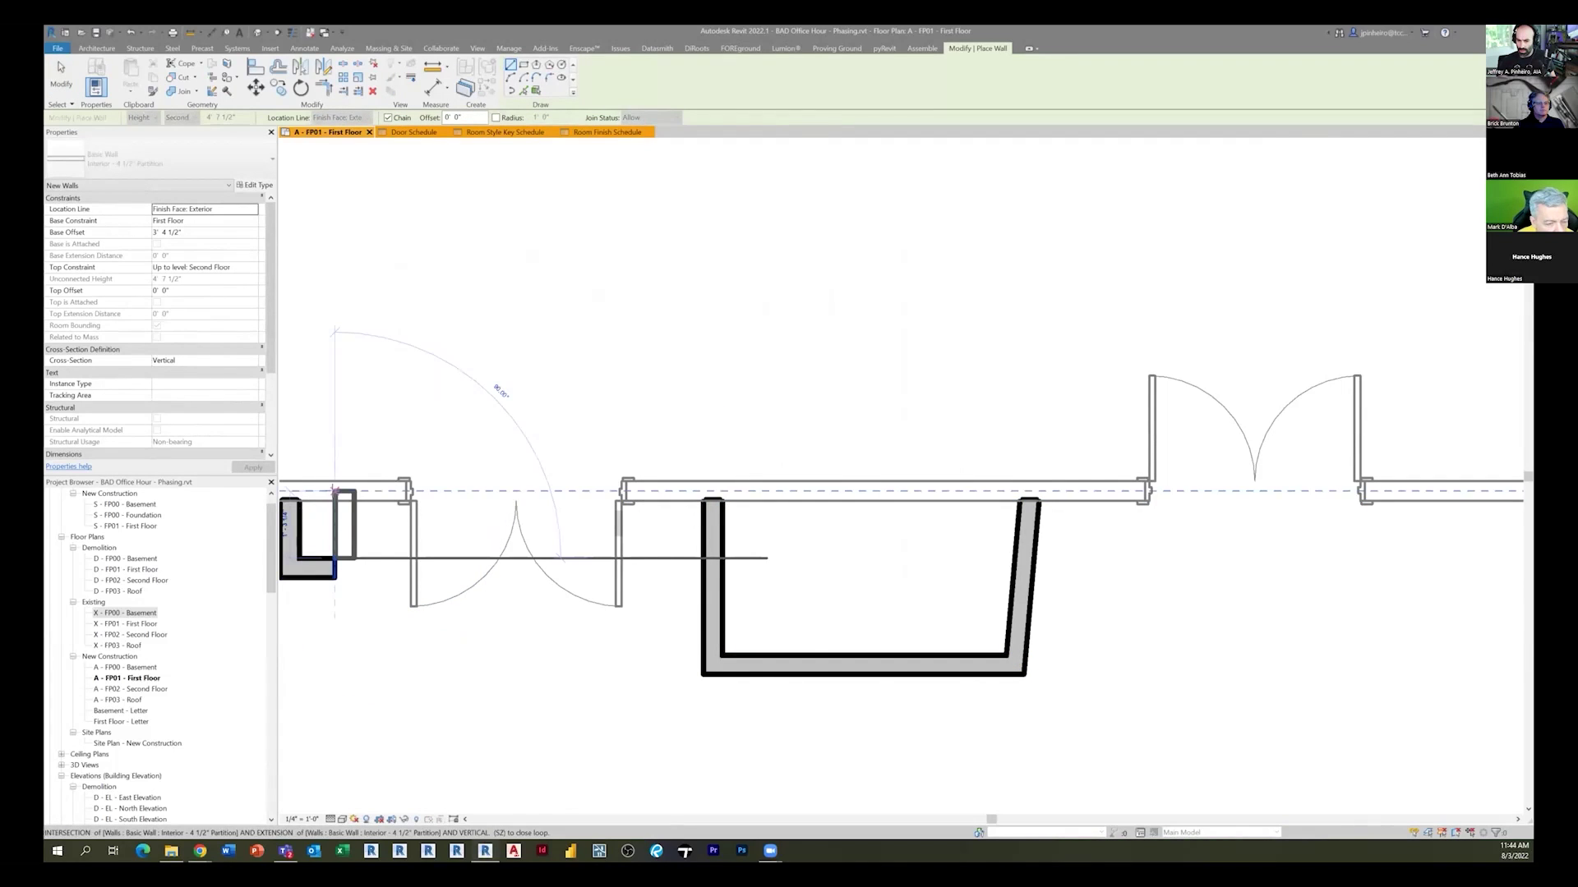
key("Escape")
key("Escape")
Set Phase Created of both new wall bumps to Phase 1
left_click(711, 602)
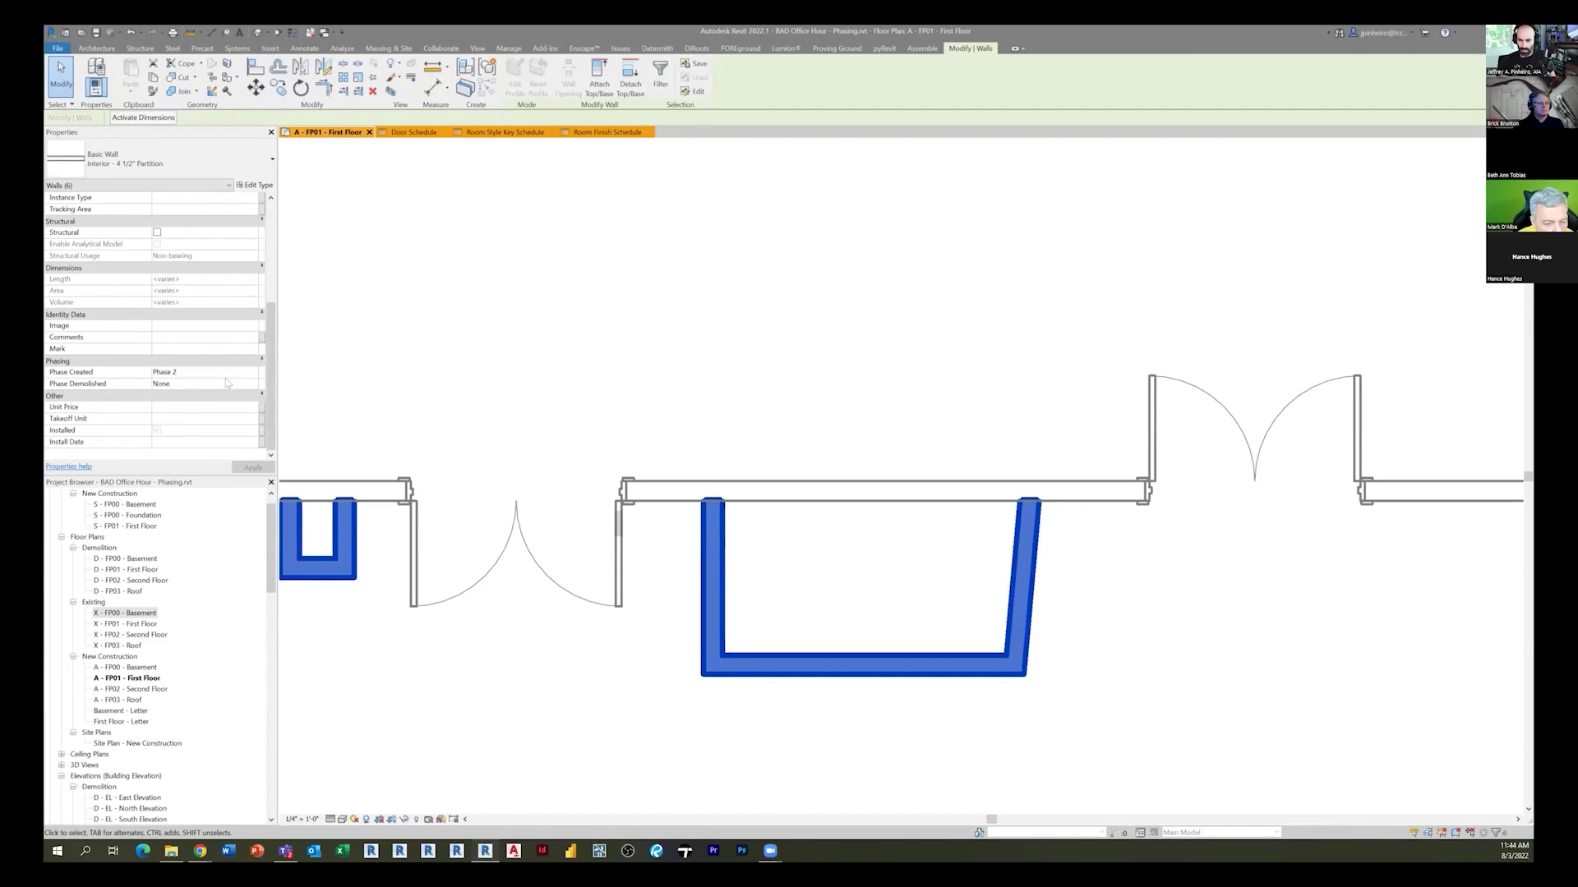
left_click(254, 373)
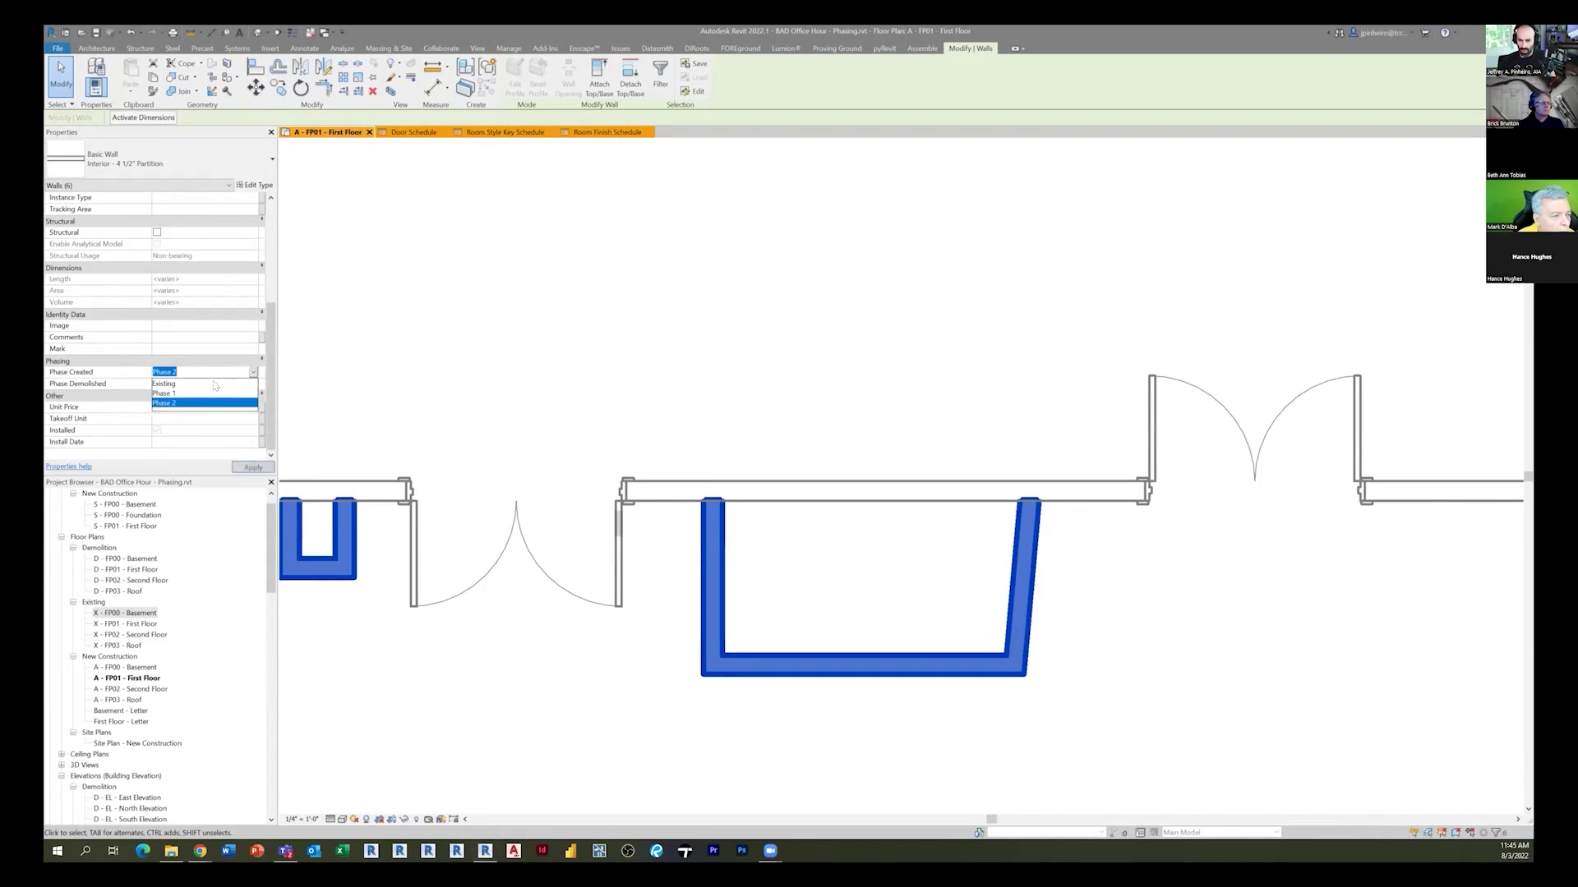
left_click(164, 394)
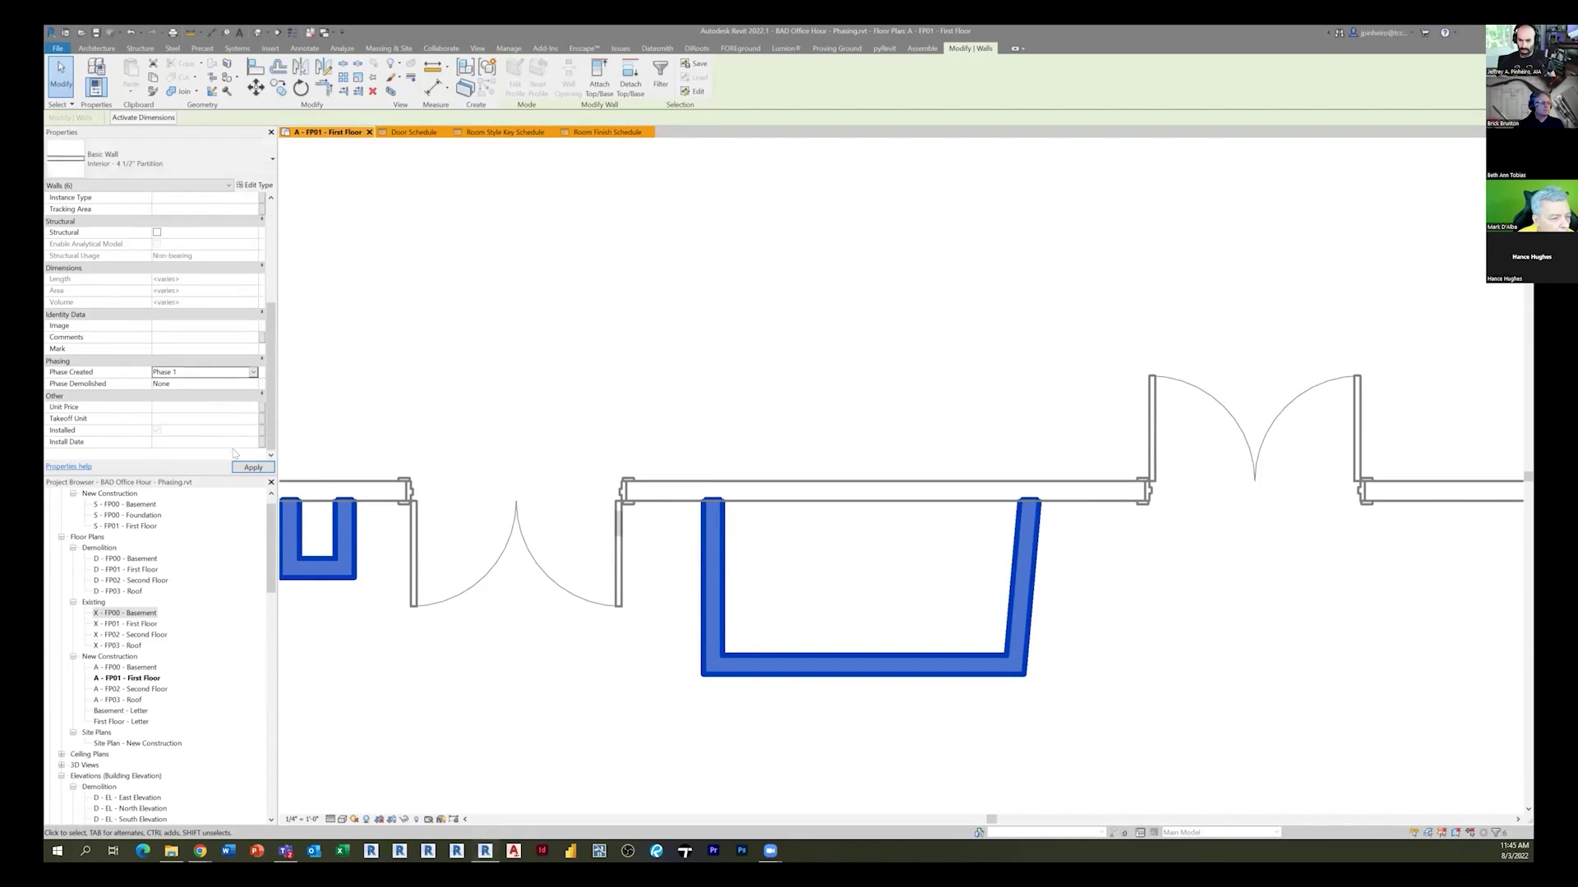
left_click(457, 370)
scroll(457, 371, "down", 4)
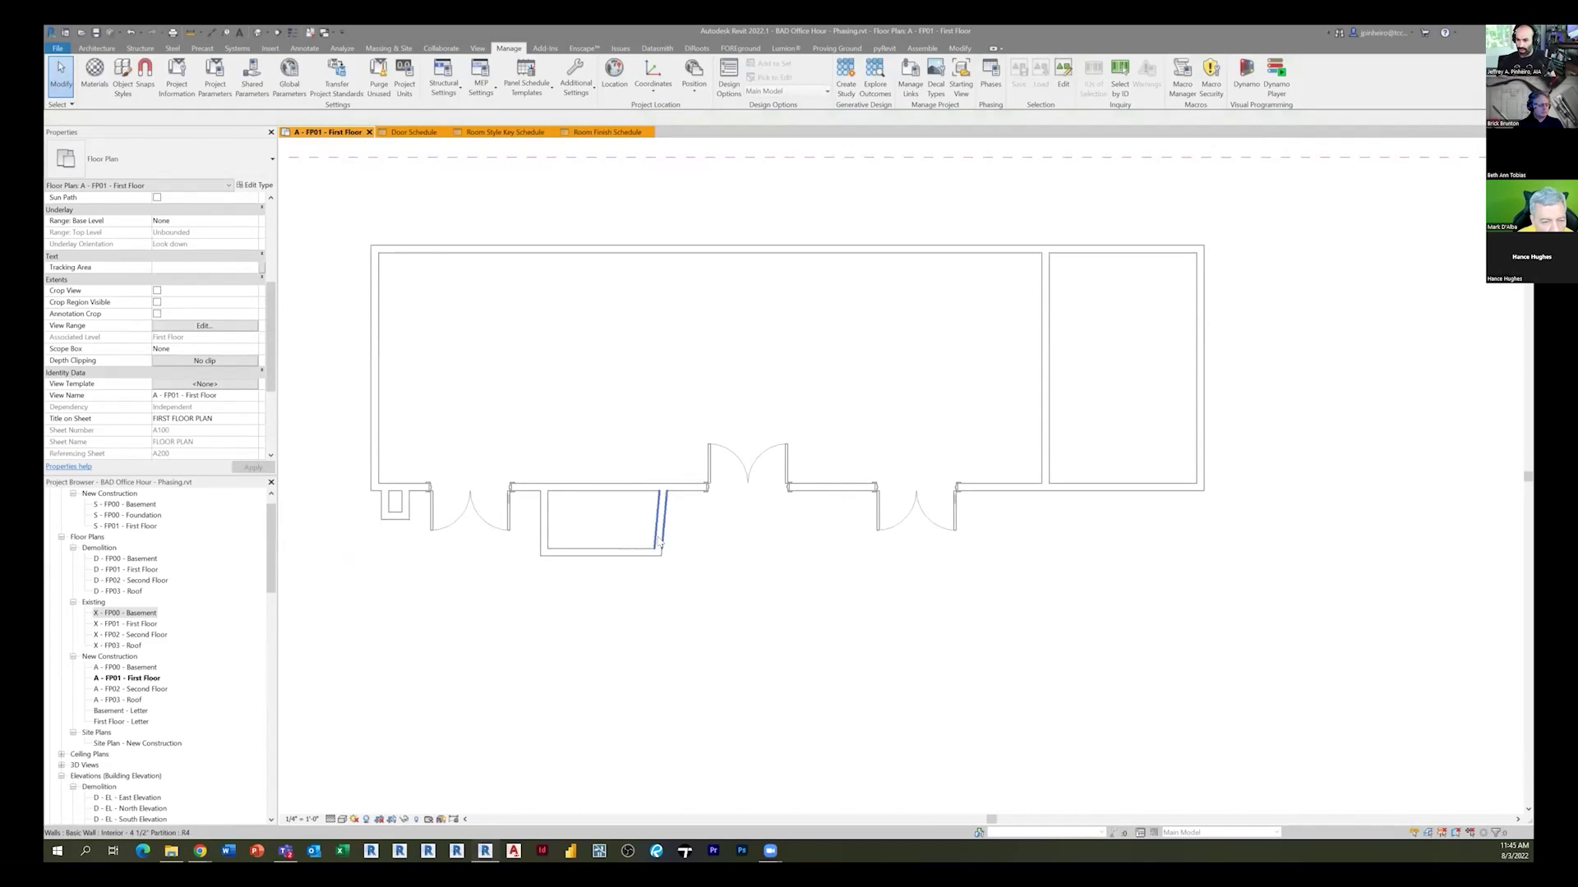
Draw a stepped wall chain beside the right-hand door, then zoom to fit the plan
left_click(657, 518)
middle_click_drag(945, 485, 855, 481)
scroll(875, 491, "up", 2)
key("w")
key("a")
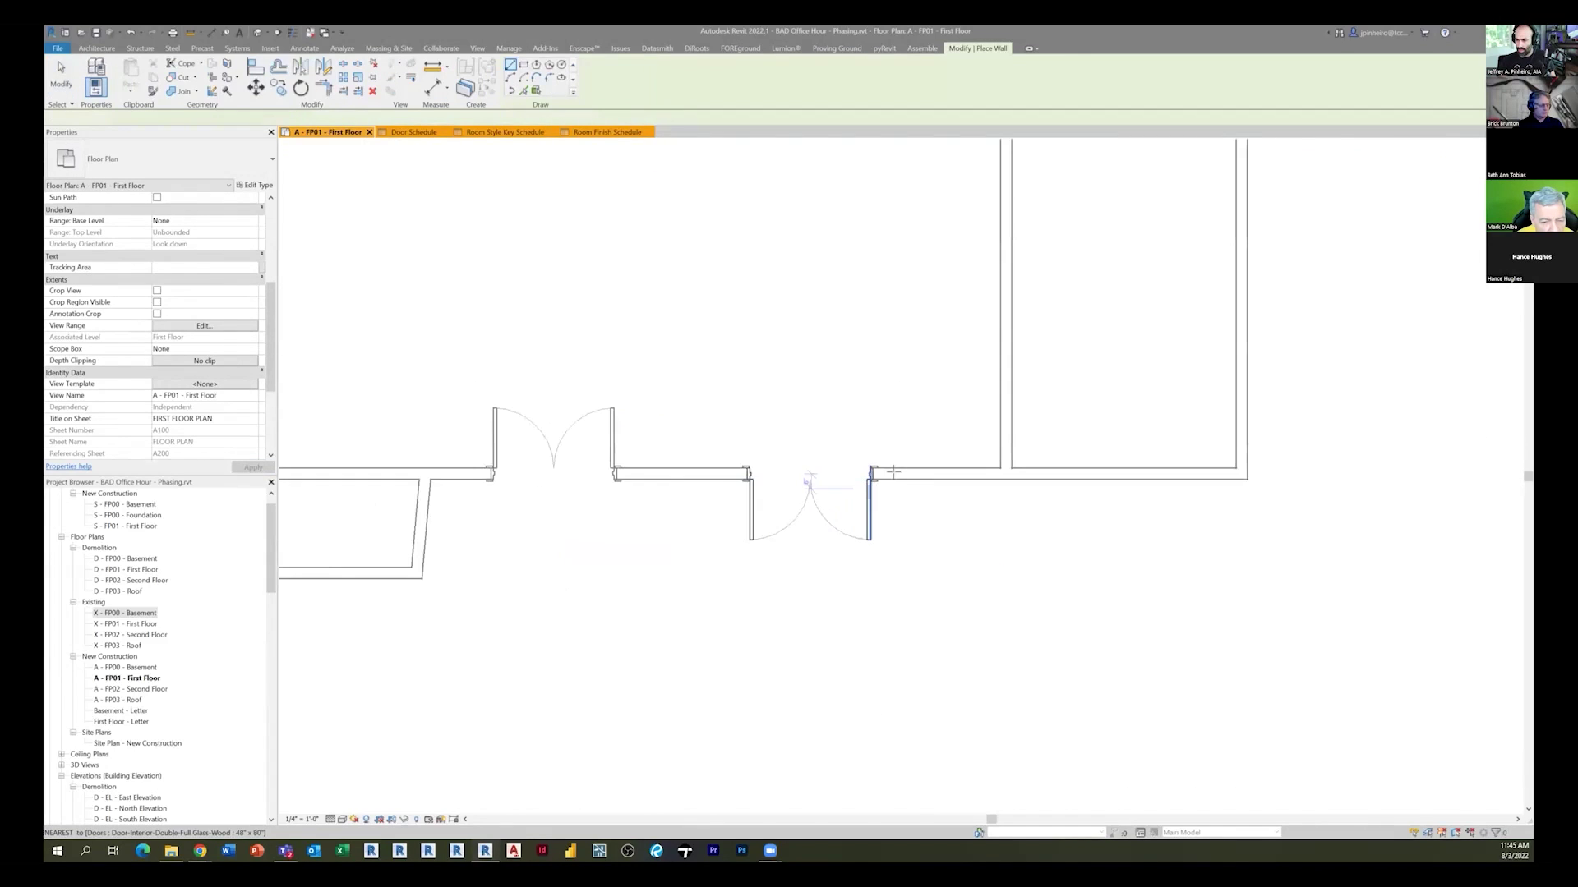
left_click(875, 491)
left_click(894, 569)
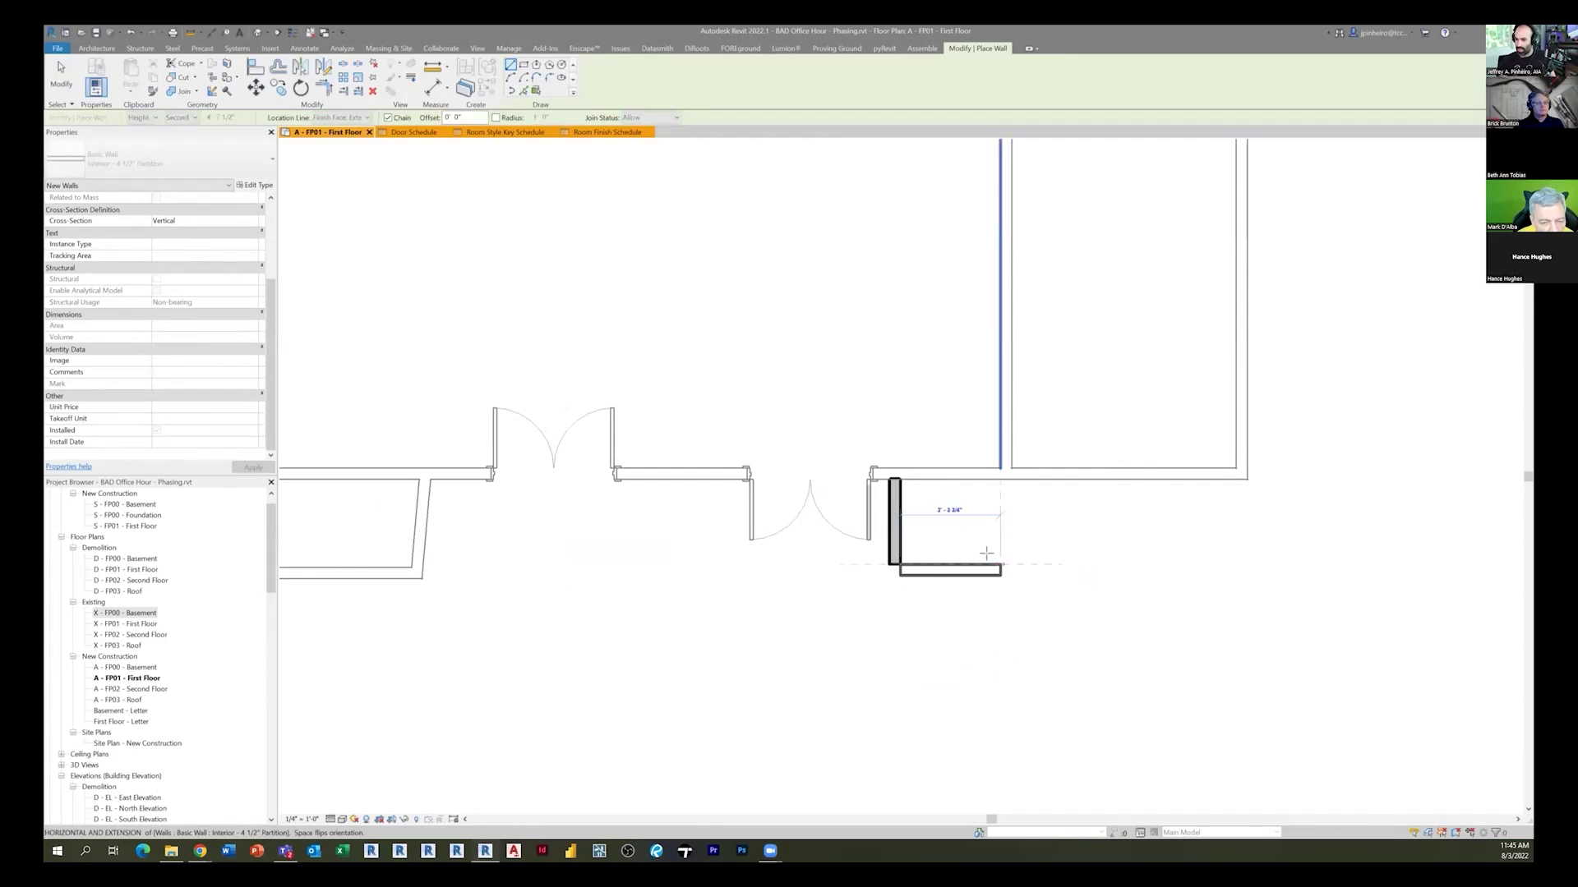
left_click(995, 568)
left_click(996, 523)
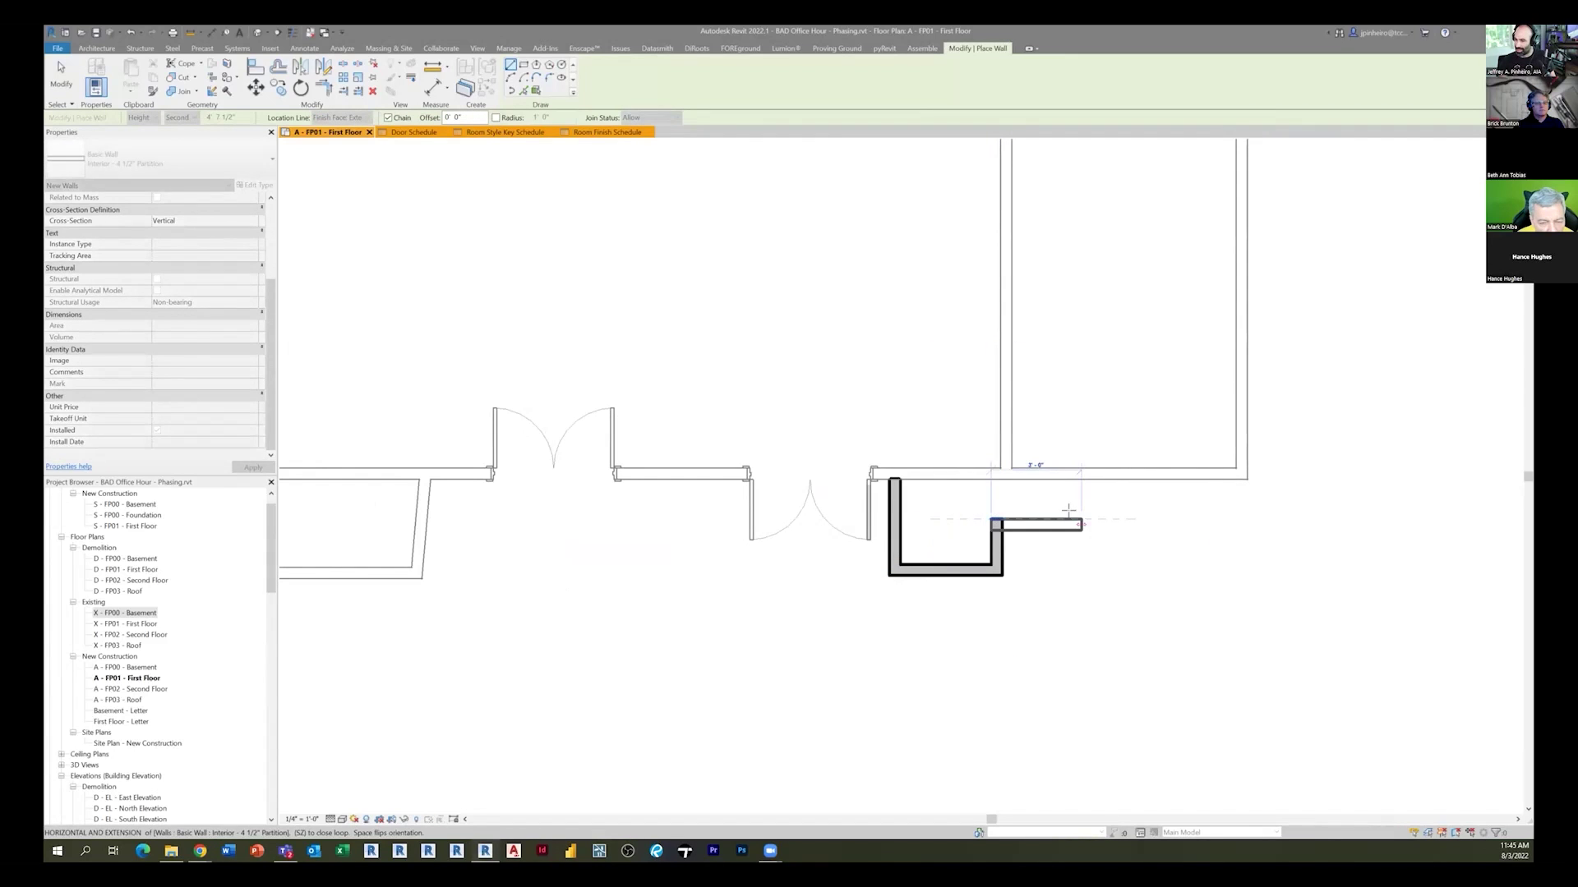
left_click(1087, 524)
left_click(1088, 476)
key("Escape")
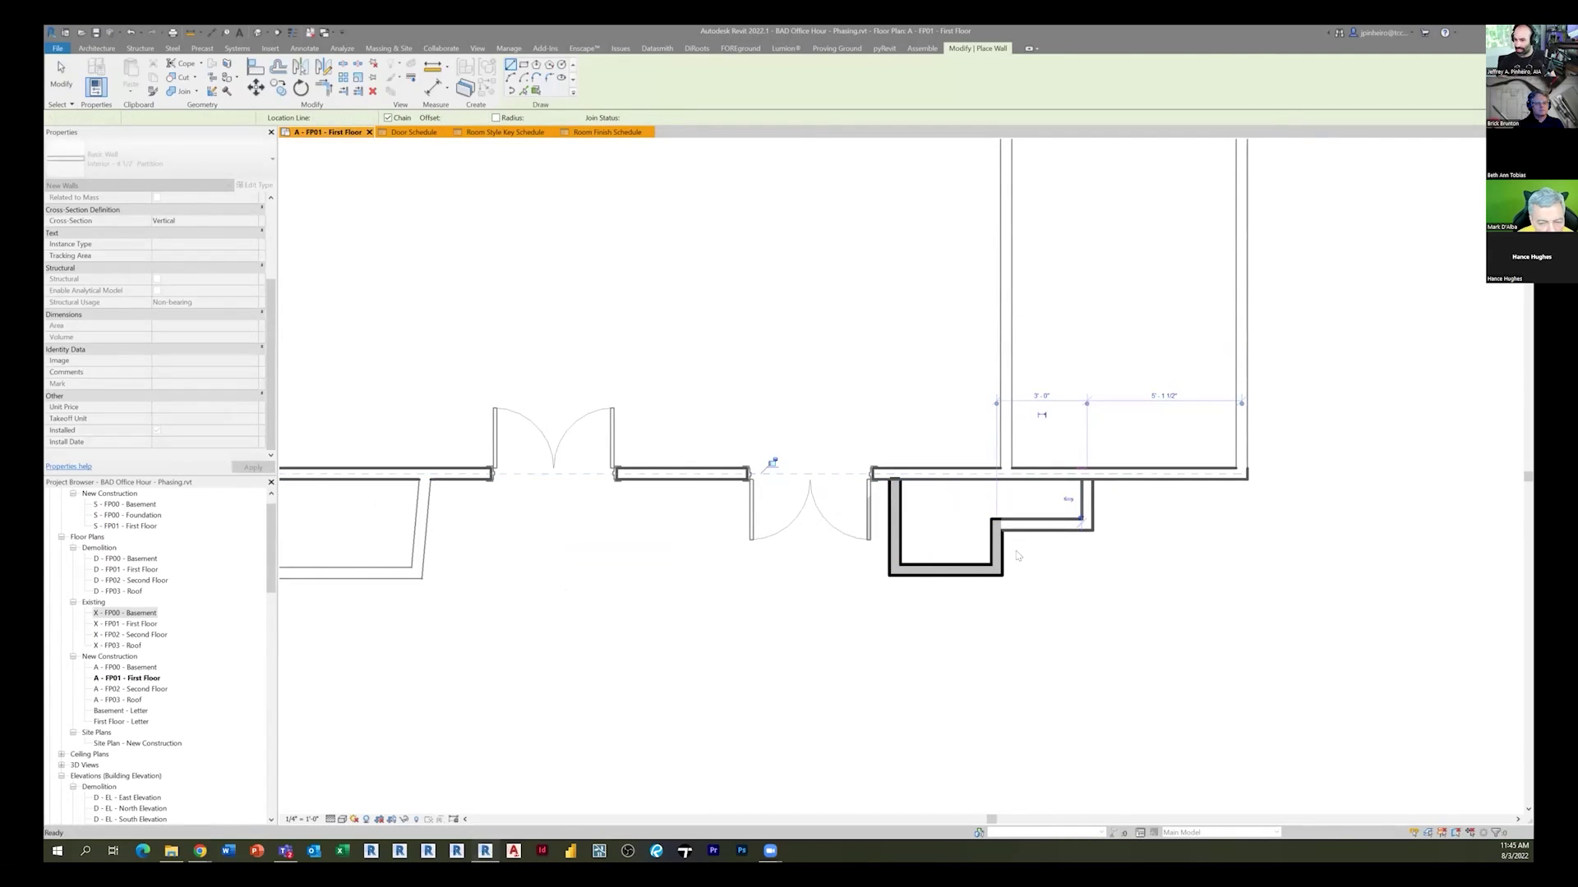
key("z")
key("f")
key("Escape")
Select the front exterior walls and the new toilet-room walls to check their Phase Created
scroll(255, 421, "down", 3)
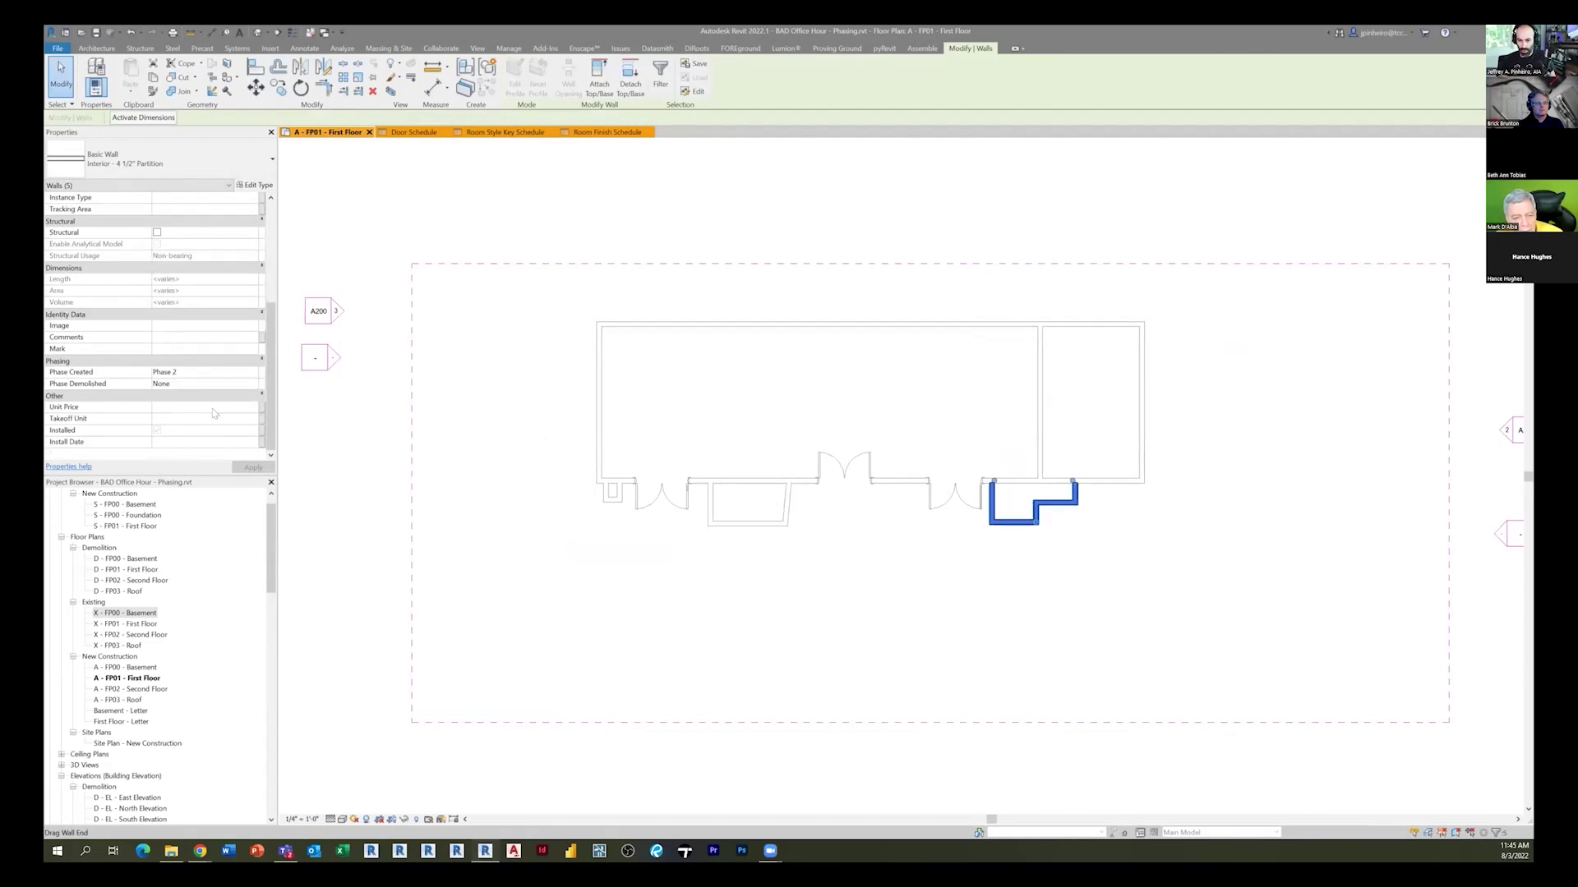
left_click(954, 599)
scroll(912, 584, "up", 2)
middle_click_drag(714, 620, 540, 659)
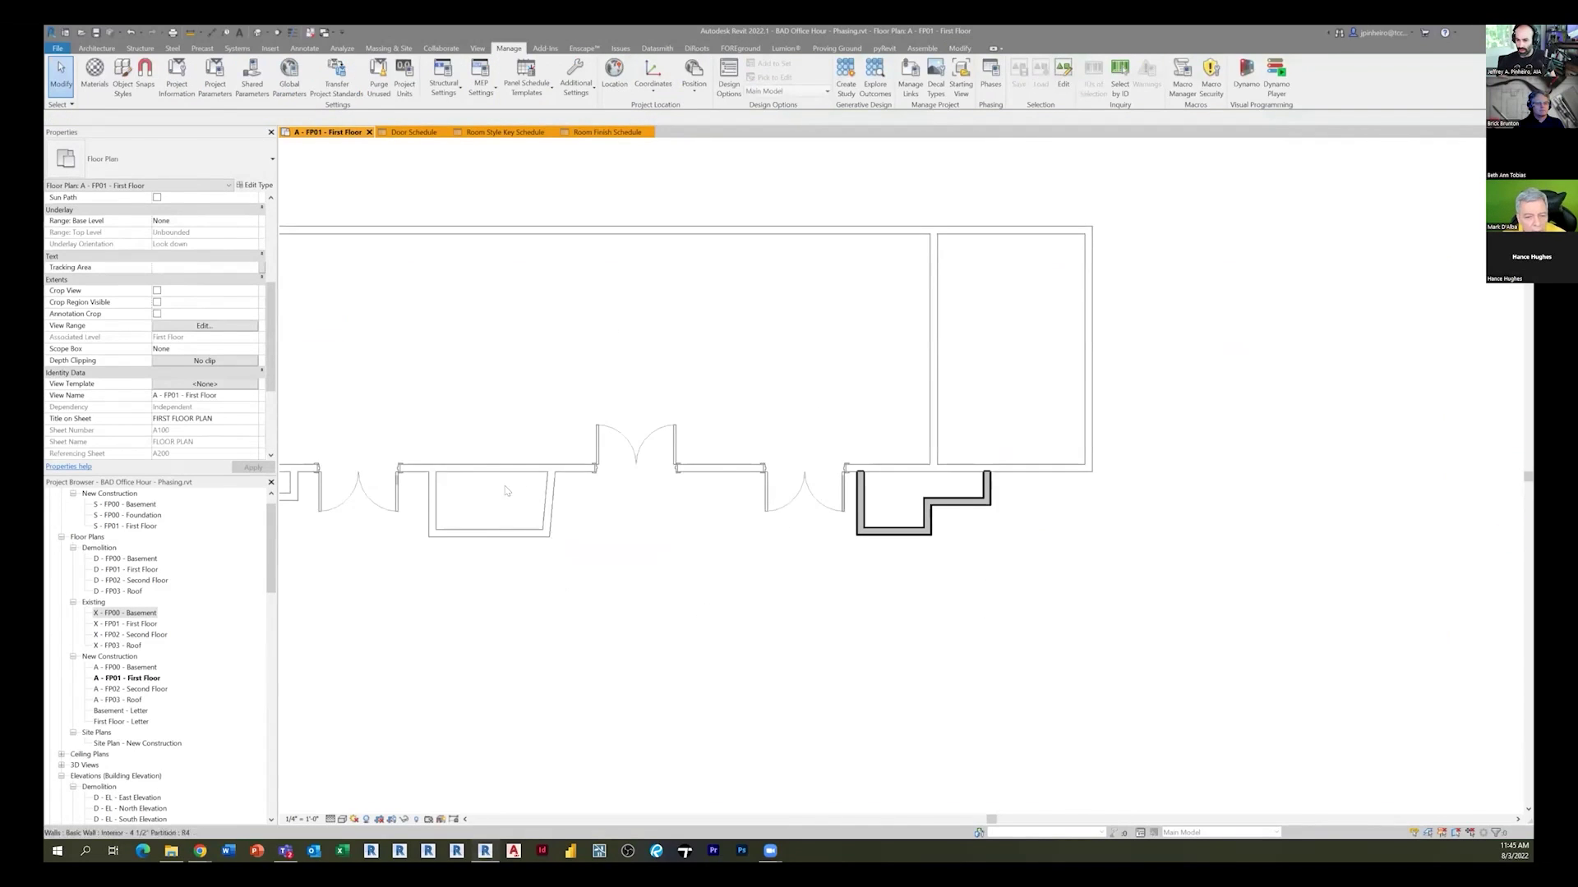
left_click(553, 535)
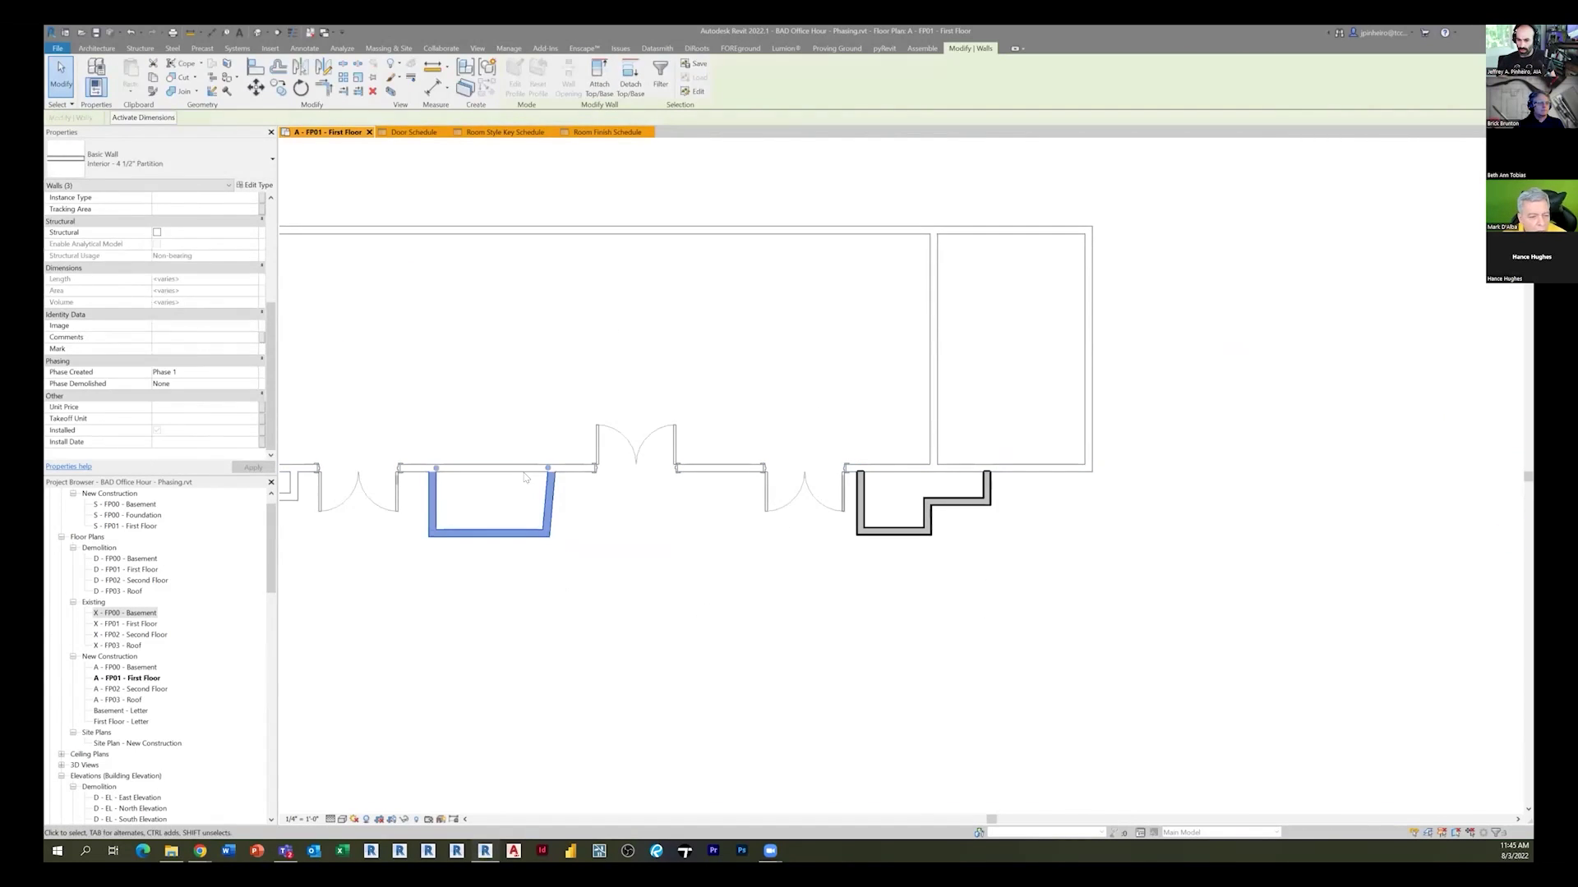
left_click(881, 526)
middle_click_drag(742, 648, 764, 654)
key("Escape")
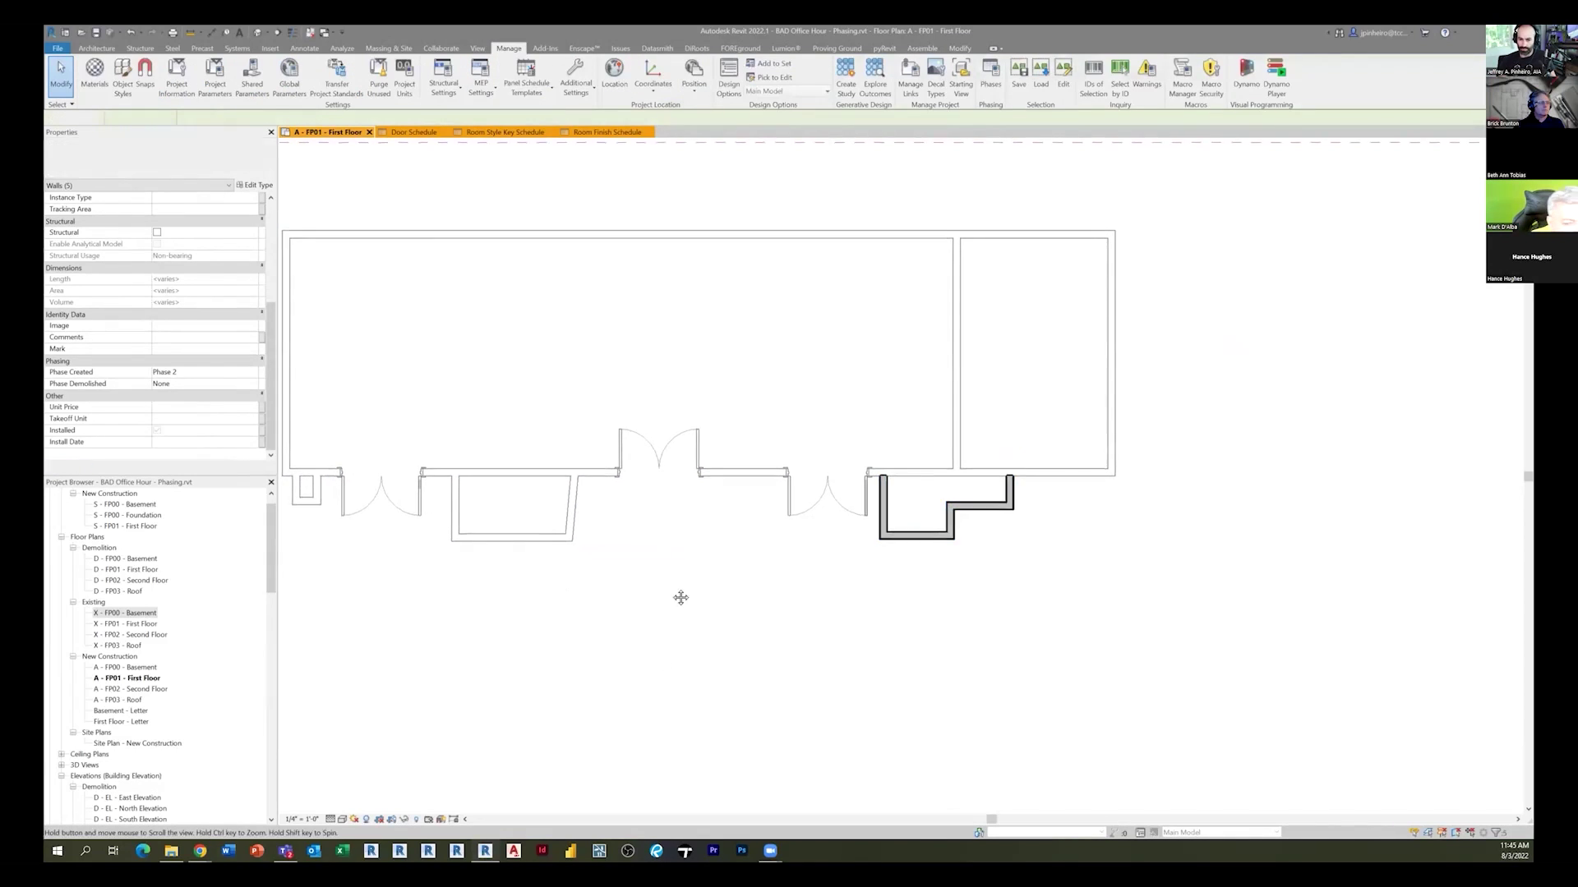
scroll(643, 600, "down", 5)
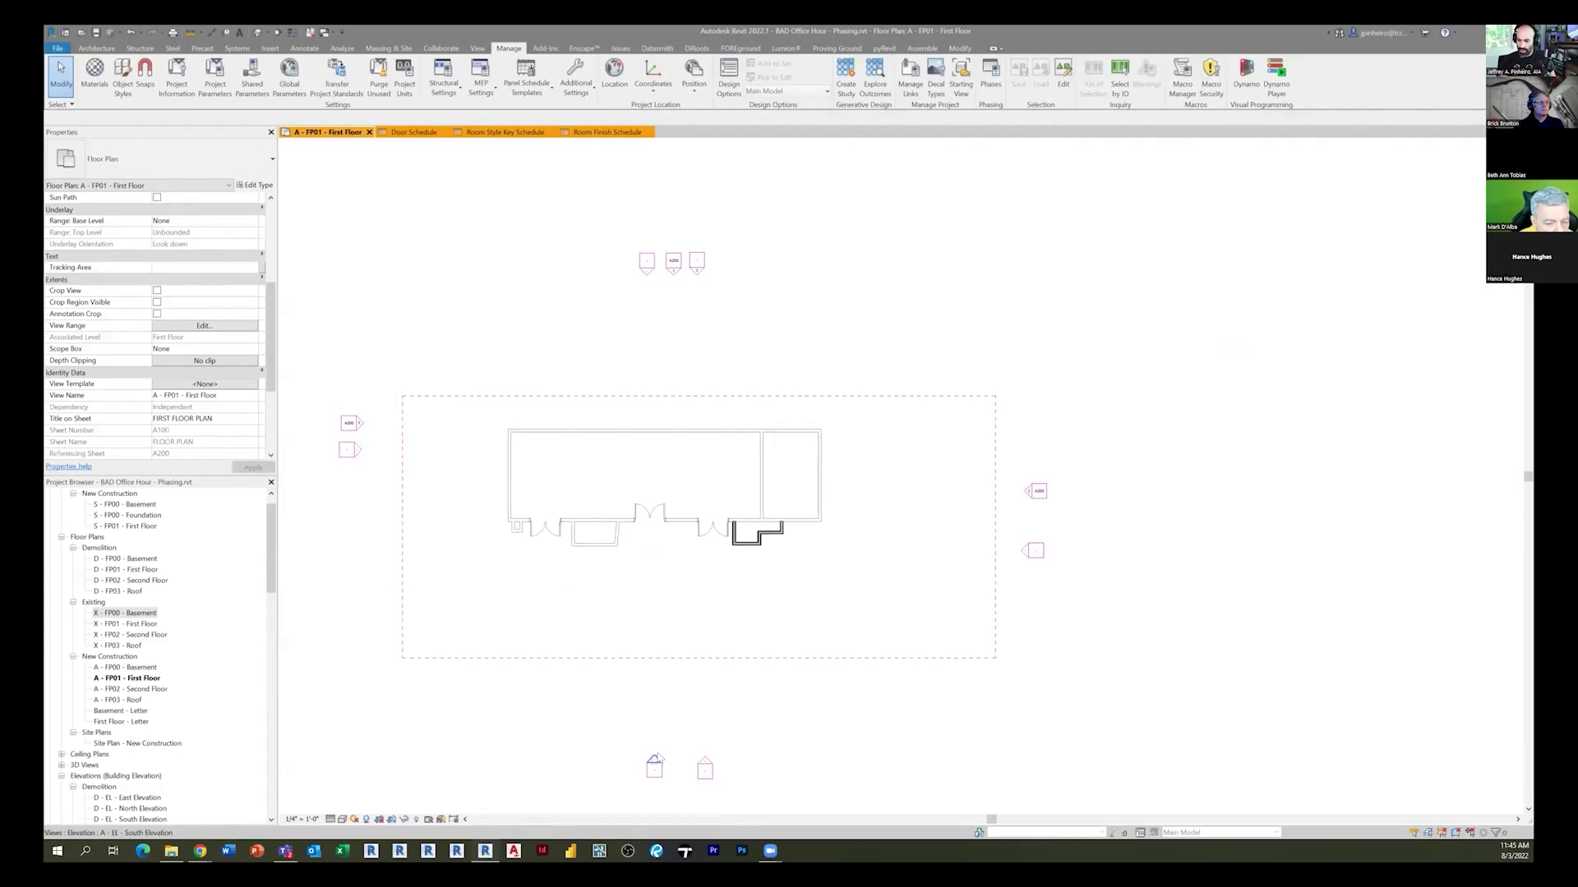
Open A - EL - South Elevation and set its View Template to <None>
double_click(657, 760)
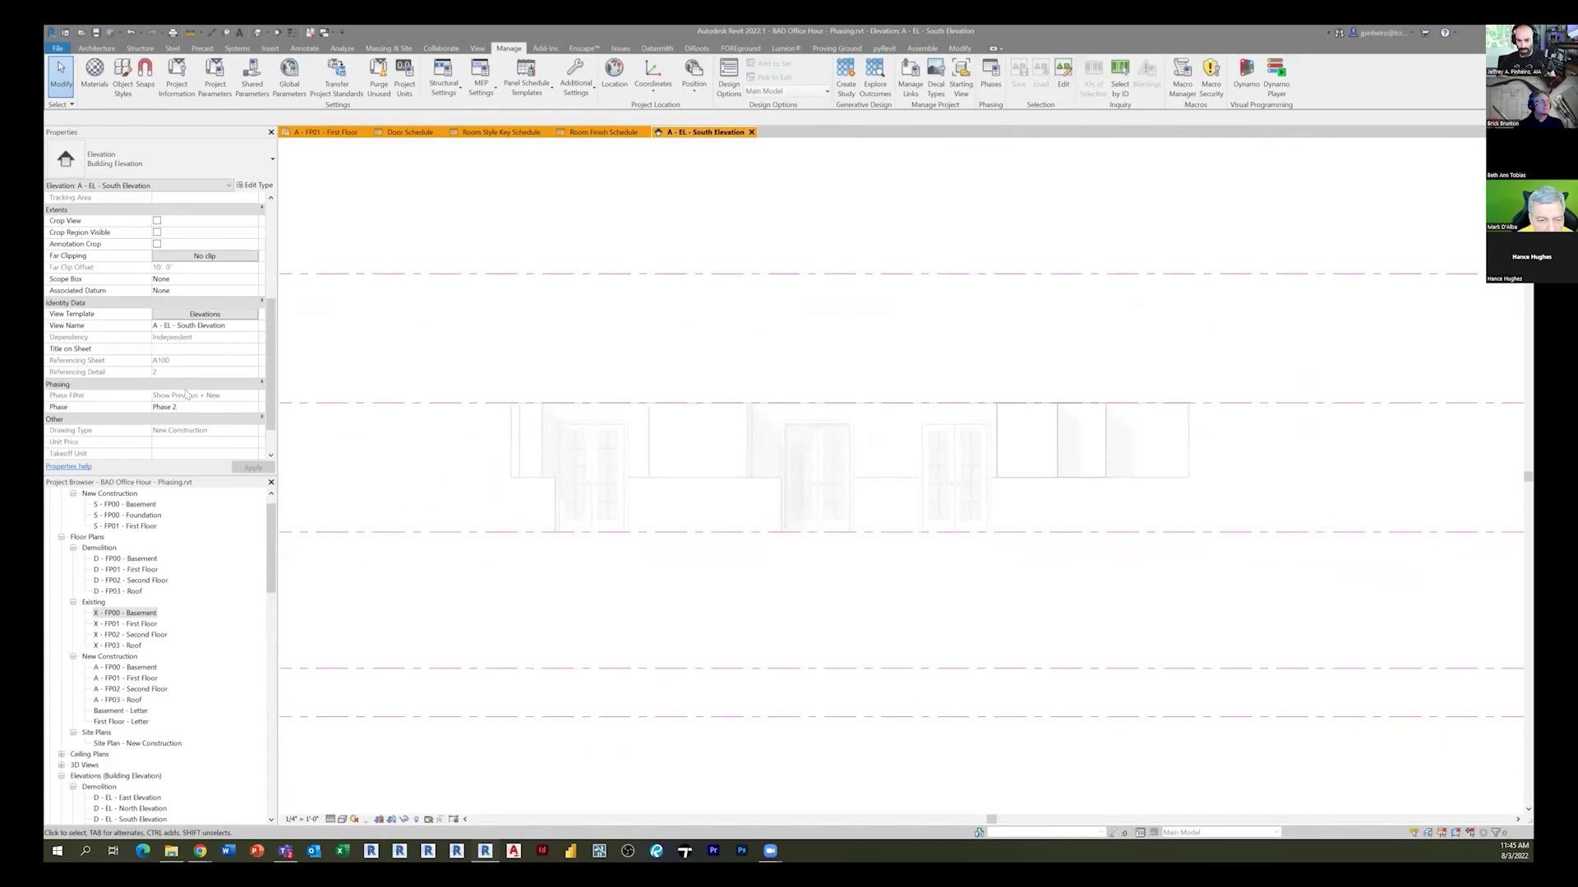
scroll(187, 394, "down", 1)
left_click(205, 278)
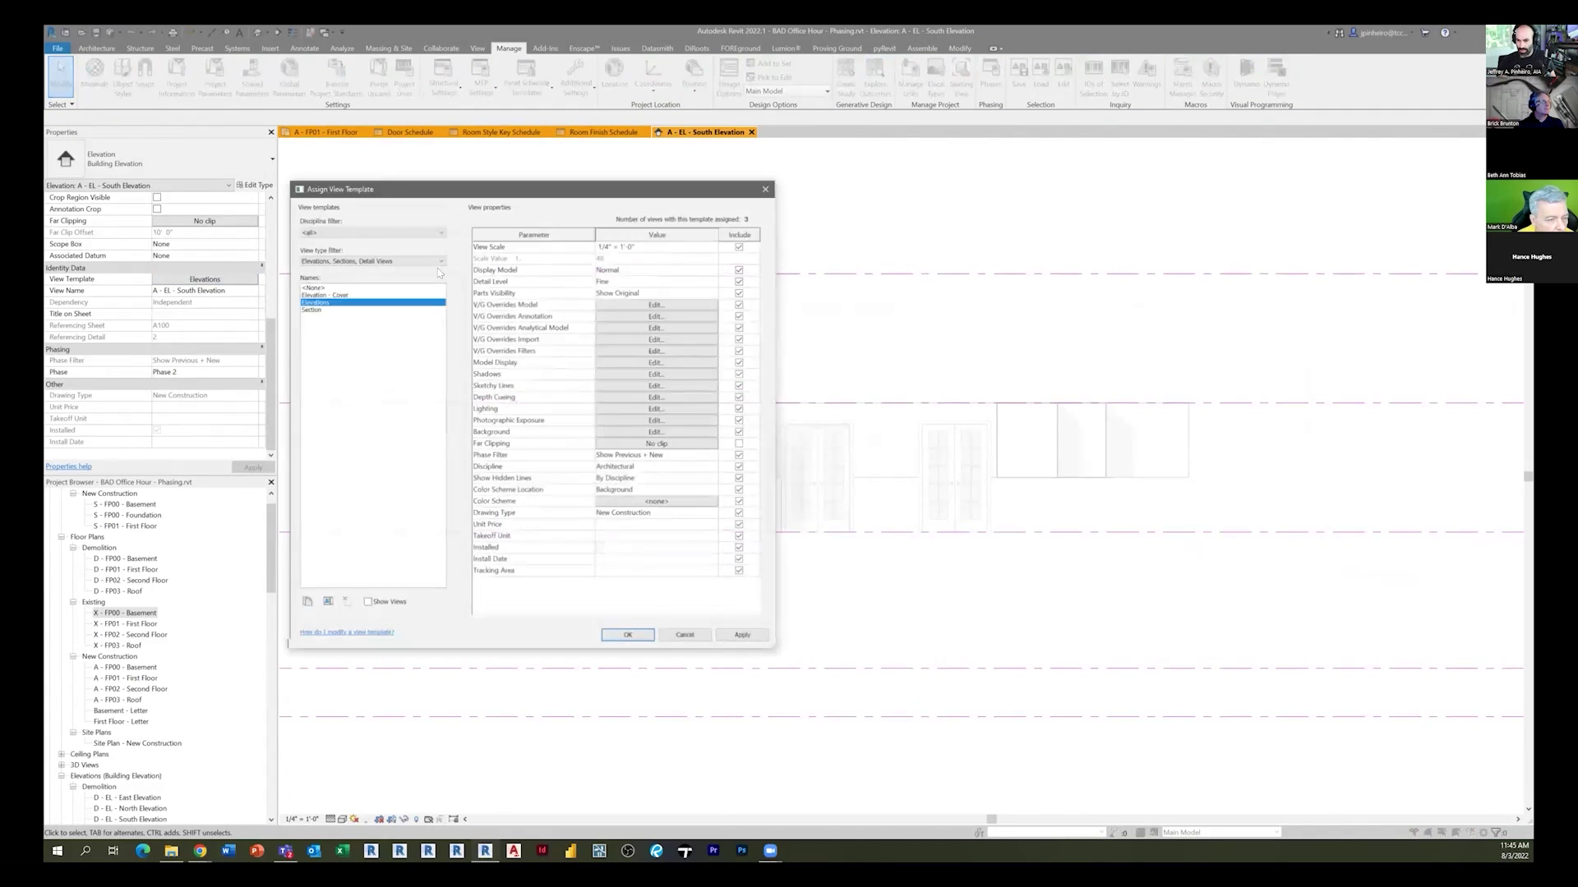
left_click(317, 286)
left_click(742, 635)
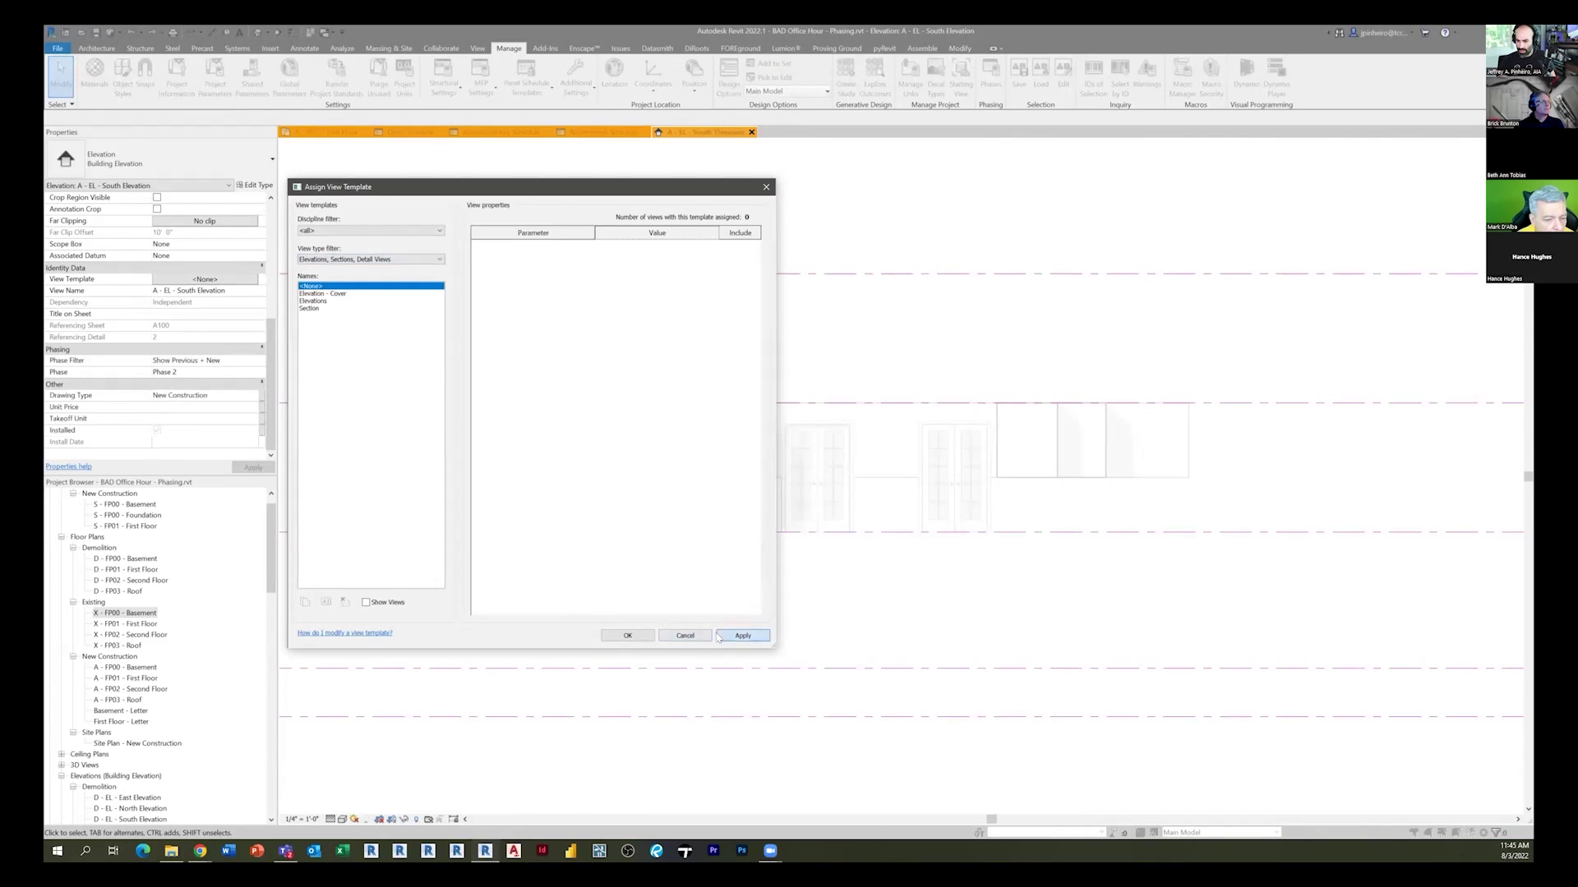
left_click(628, 636)
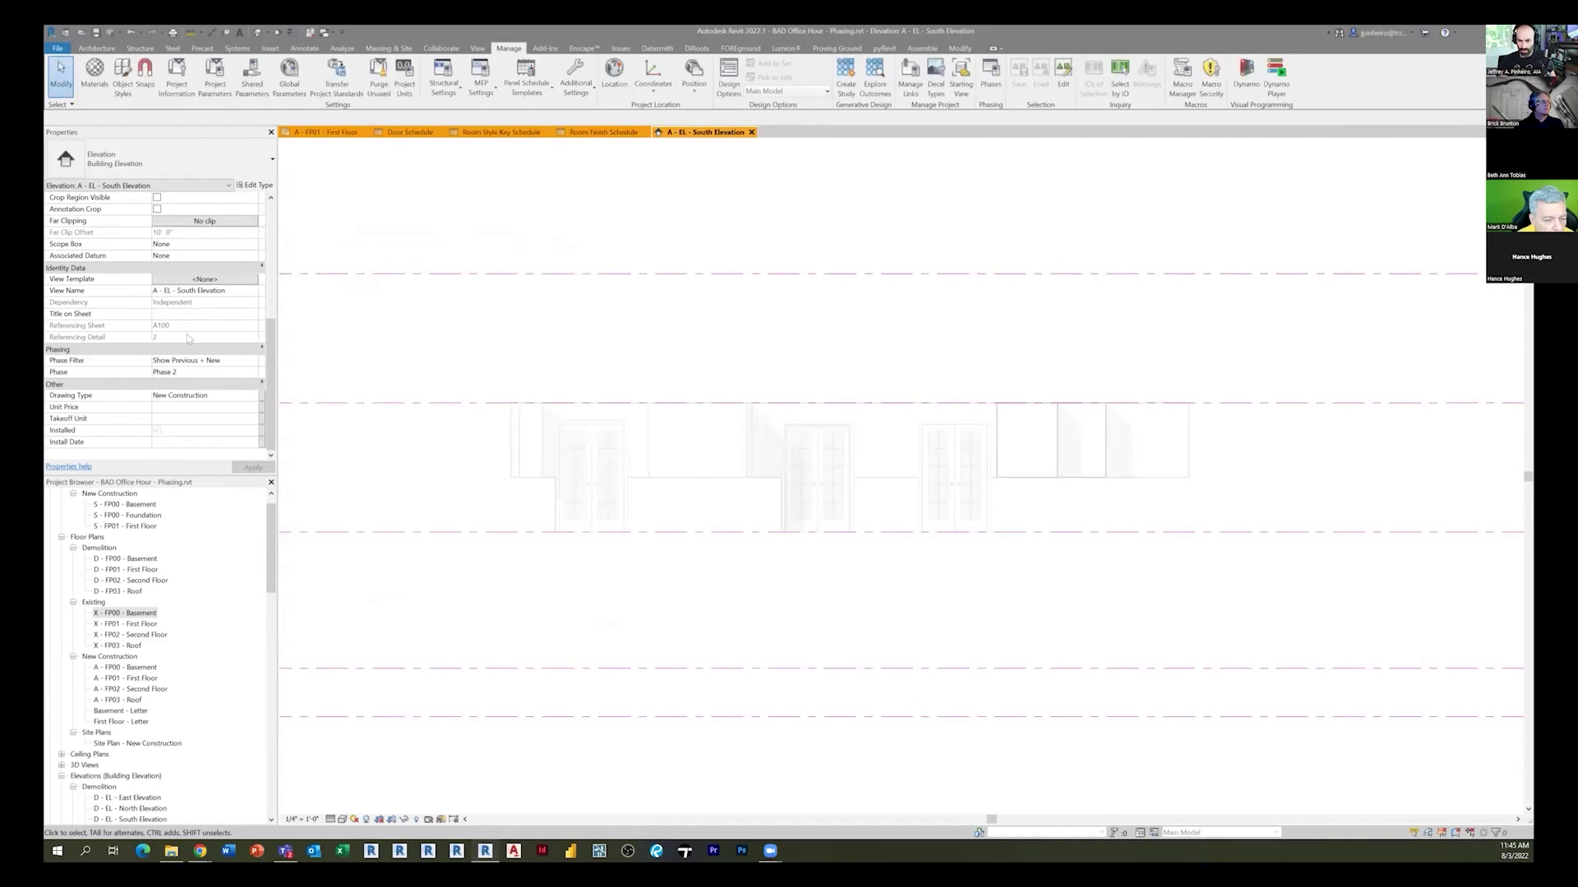
Keep the elevation's Phase set to Phase 2
scroll(922, 589, "down", 1)
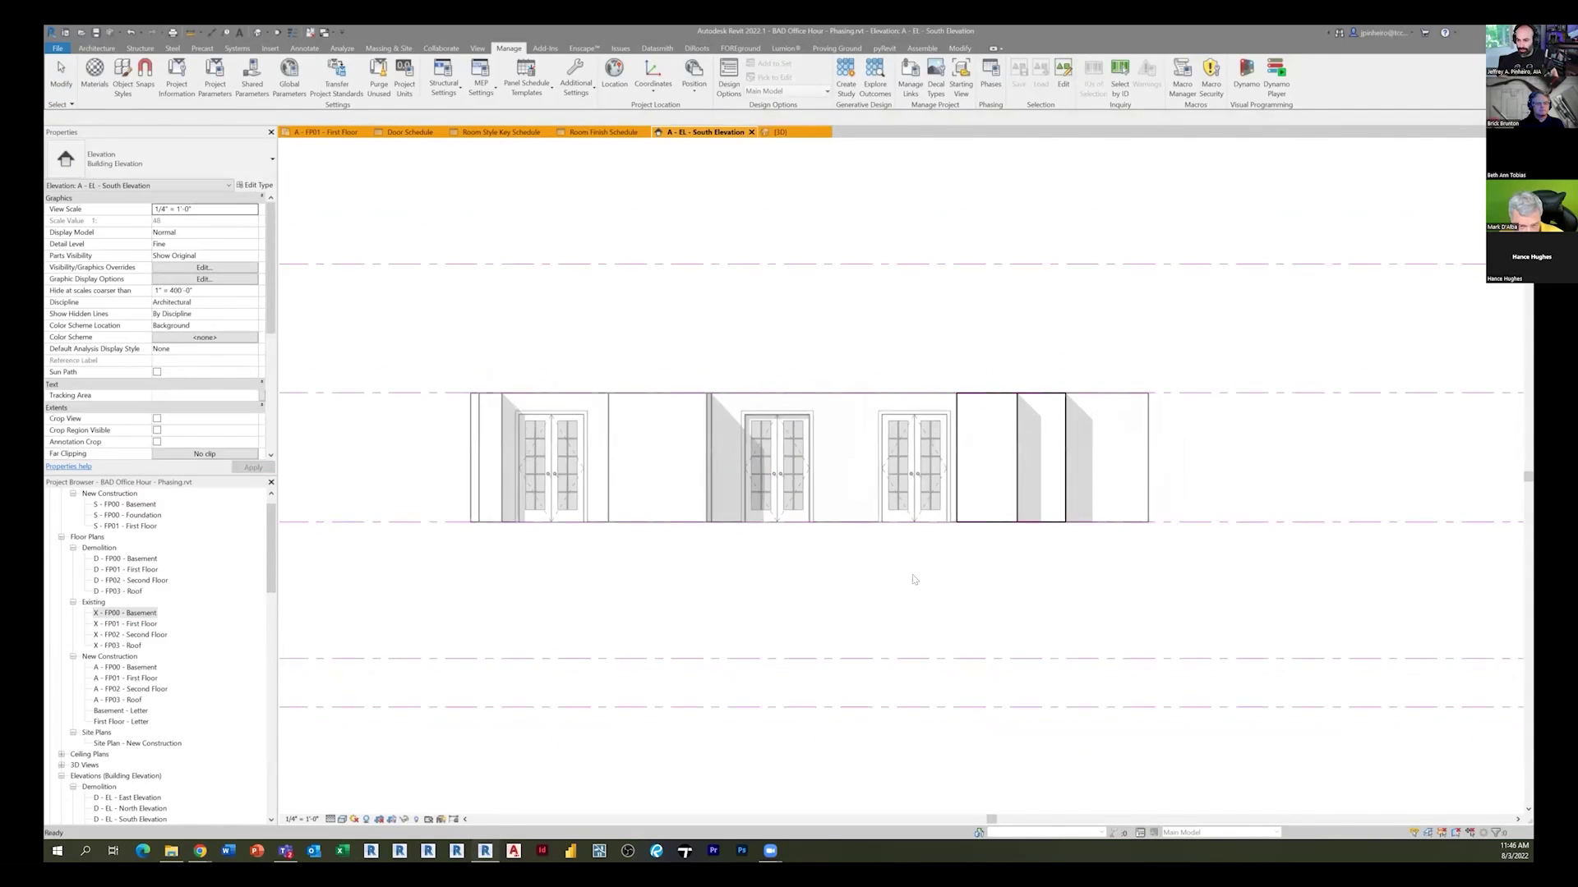
scroll(953, 590, "up", 1)
scroll(1035, 633, "up", 1)
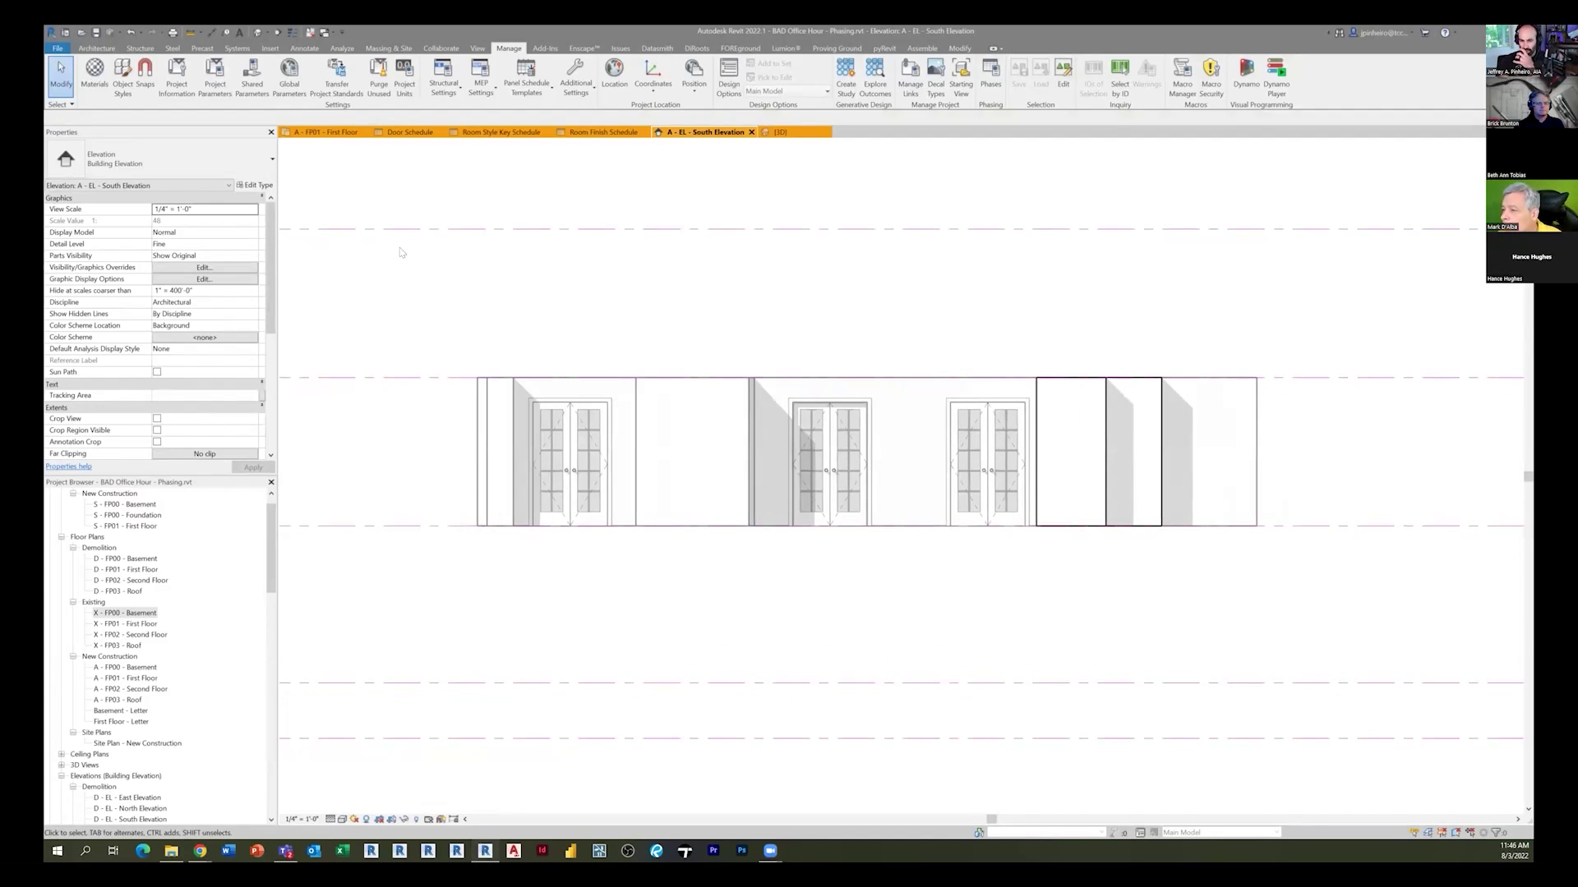
scroll(245, 369, "down", 6)
left_click(245, 369)
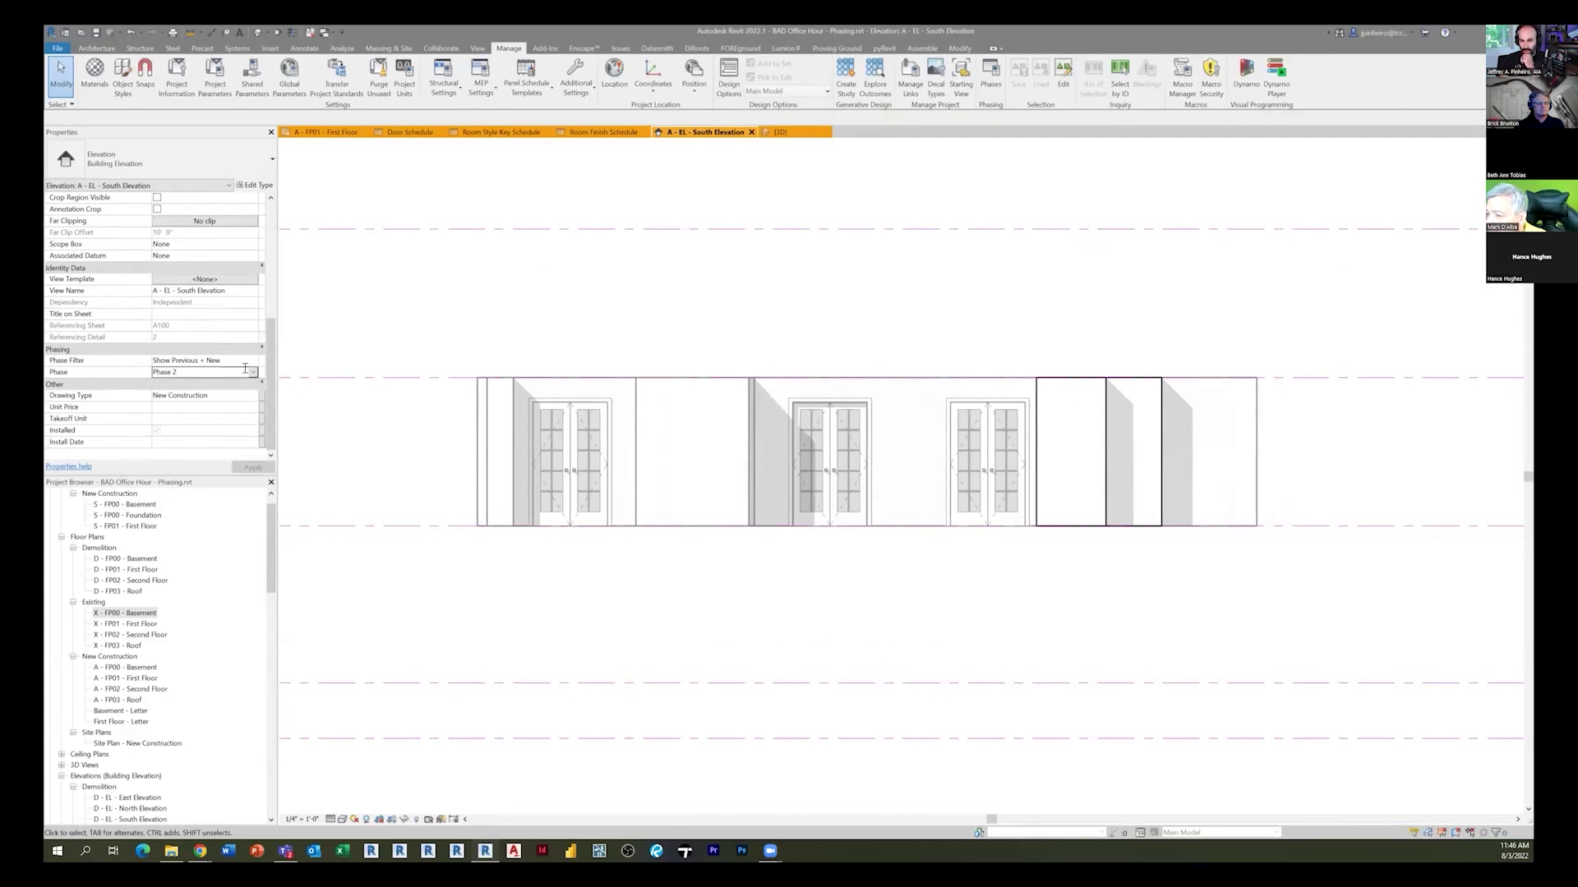
left_click(252, 372)
left_click(180, 407)
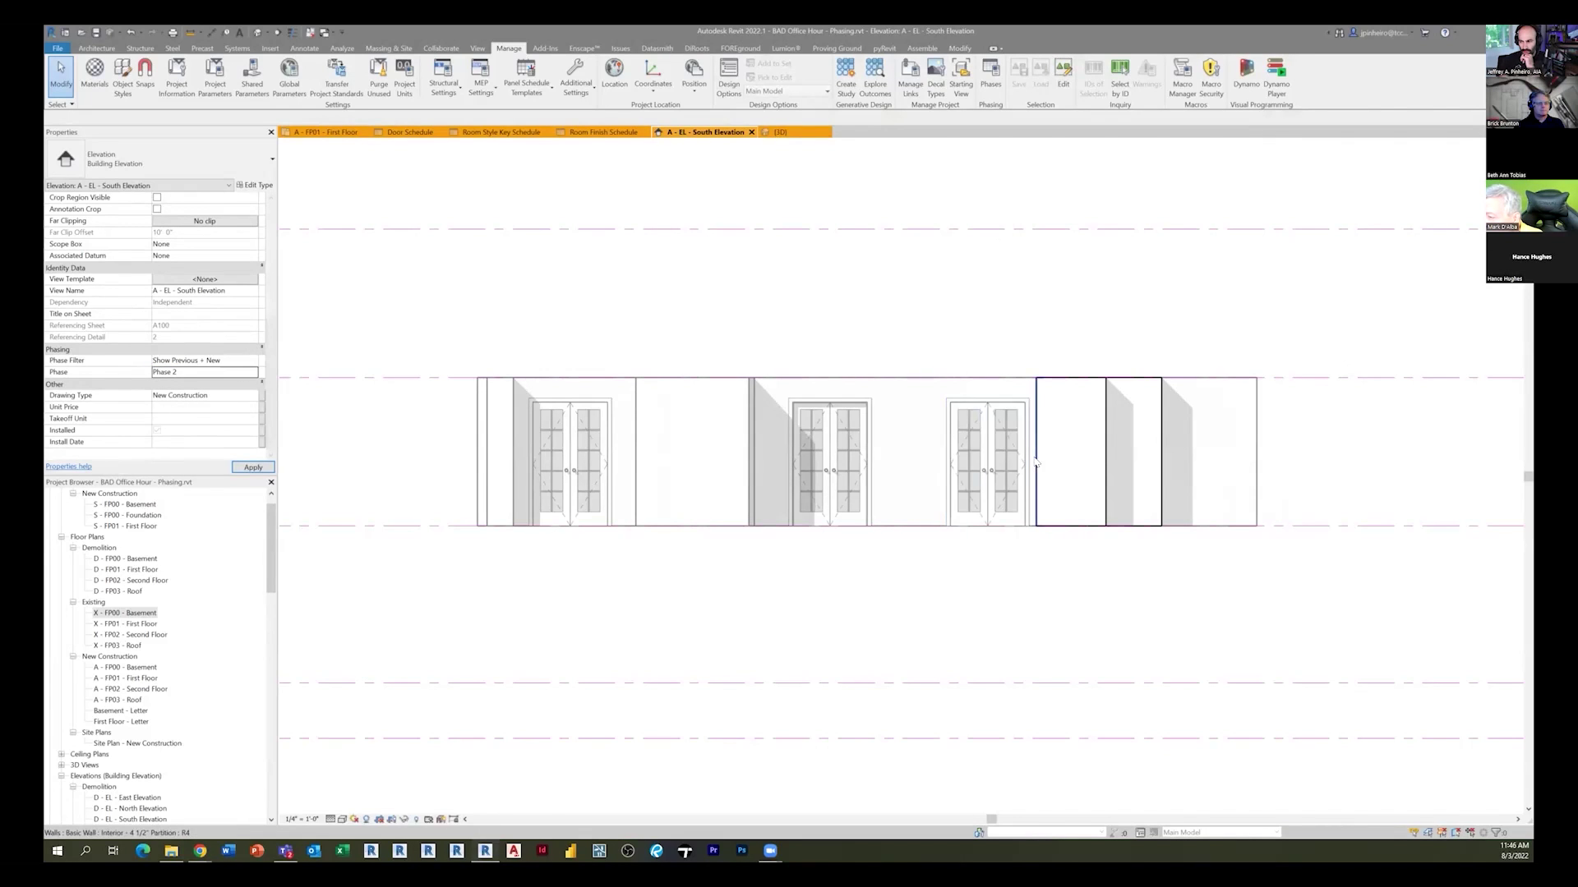
Pan the elevation to show all the doors and check its Phase Filter setting
scroll(1179, 485, "up", 2)
left_click_drag(880, 219, 970, 705)
middle_click_drag(969, 705, 1126, 705)
scroll(466, 665, "down", 2)
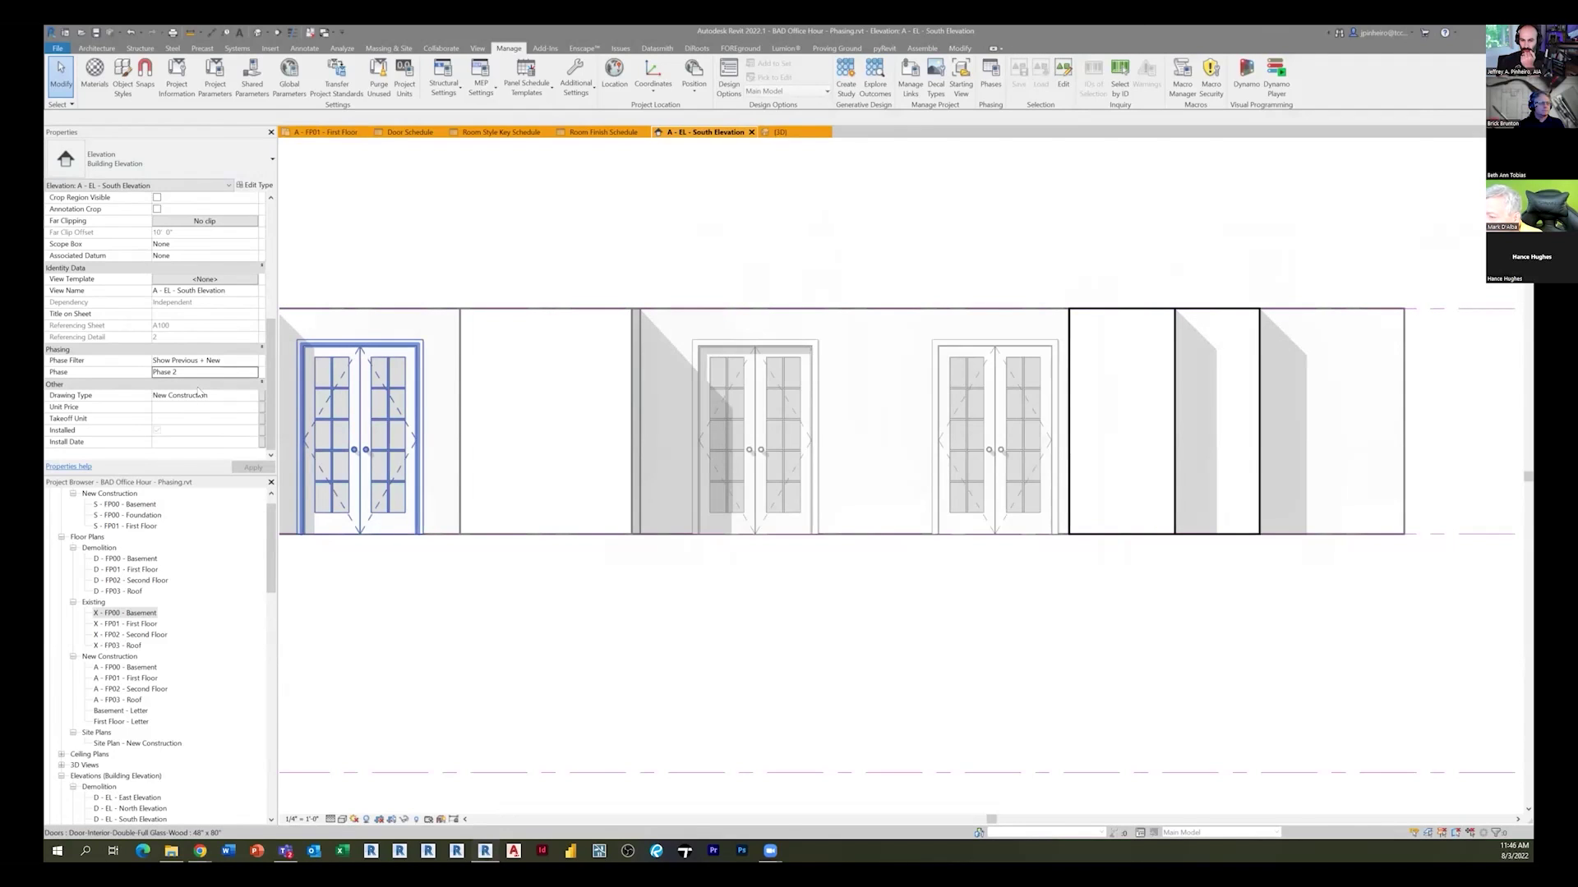
left_click(227, 361)
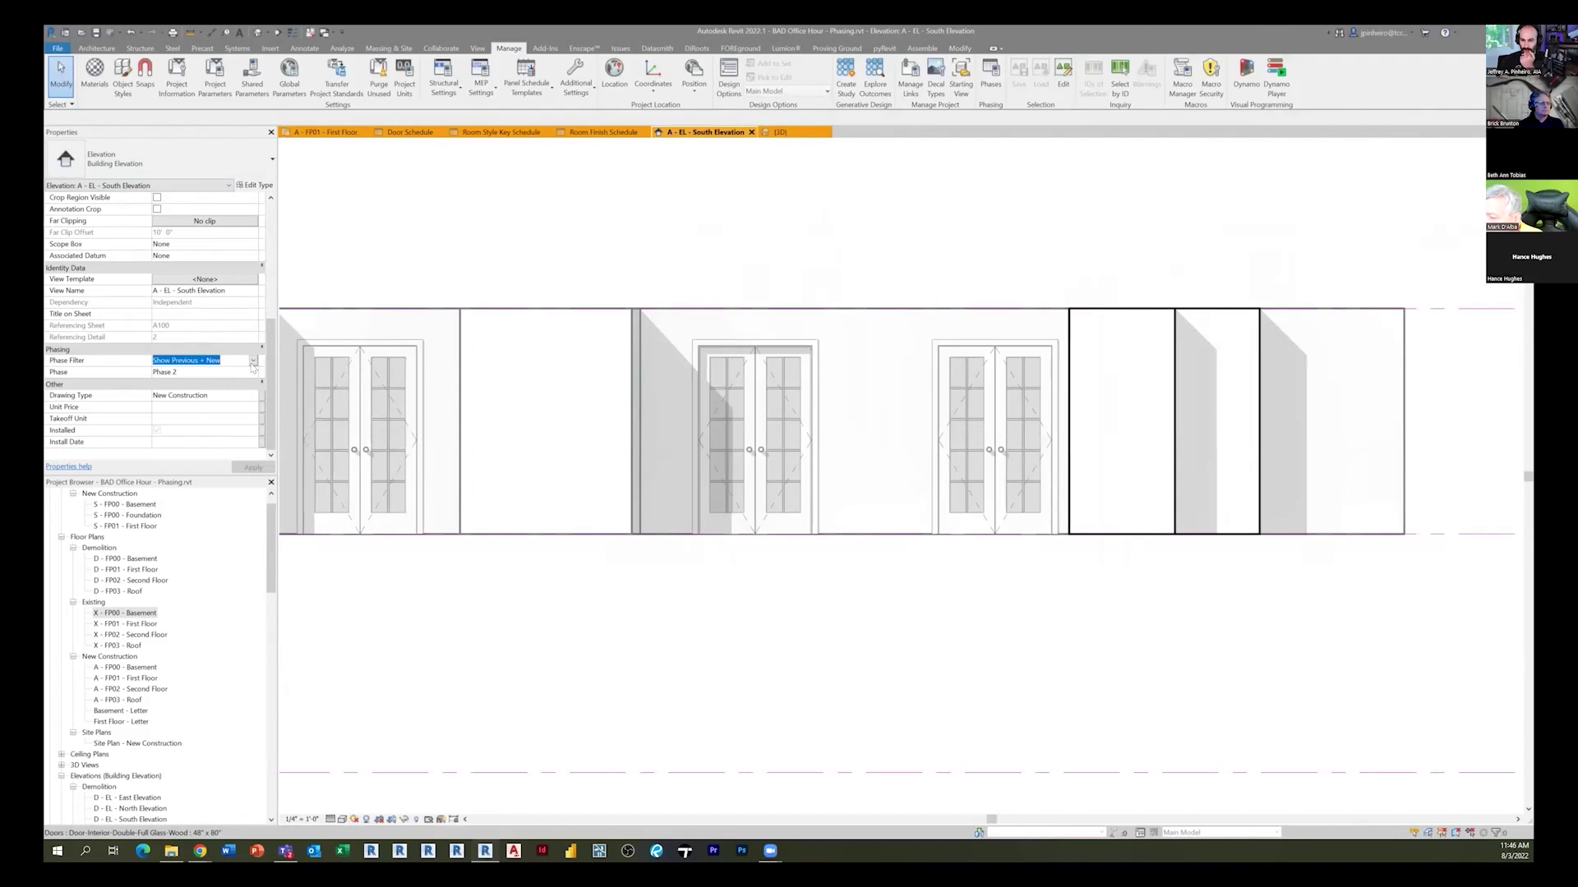
scroll(657, 262, "down", 2)
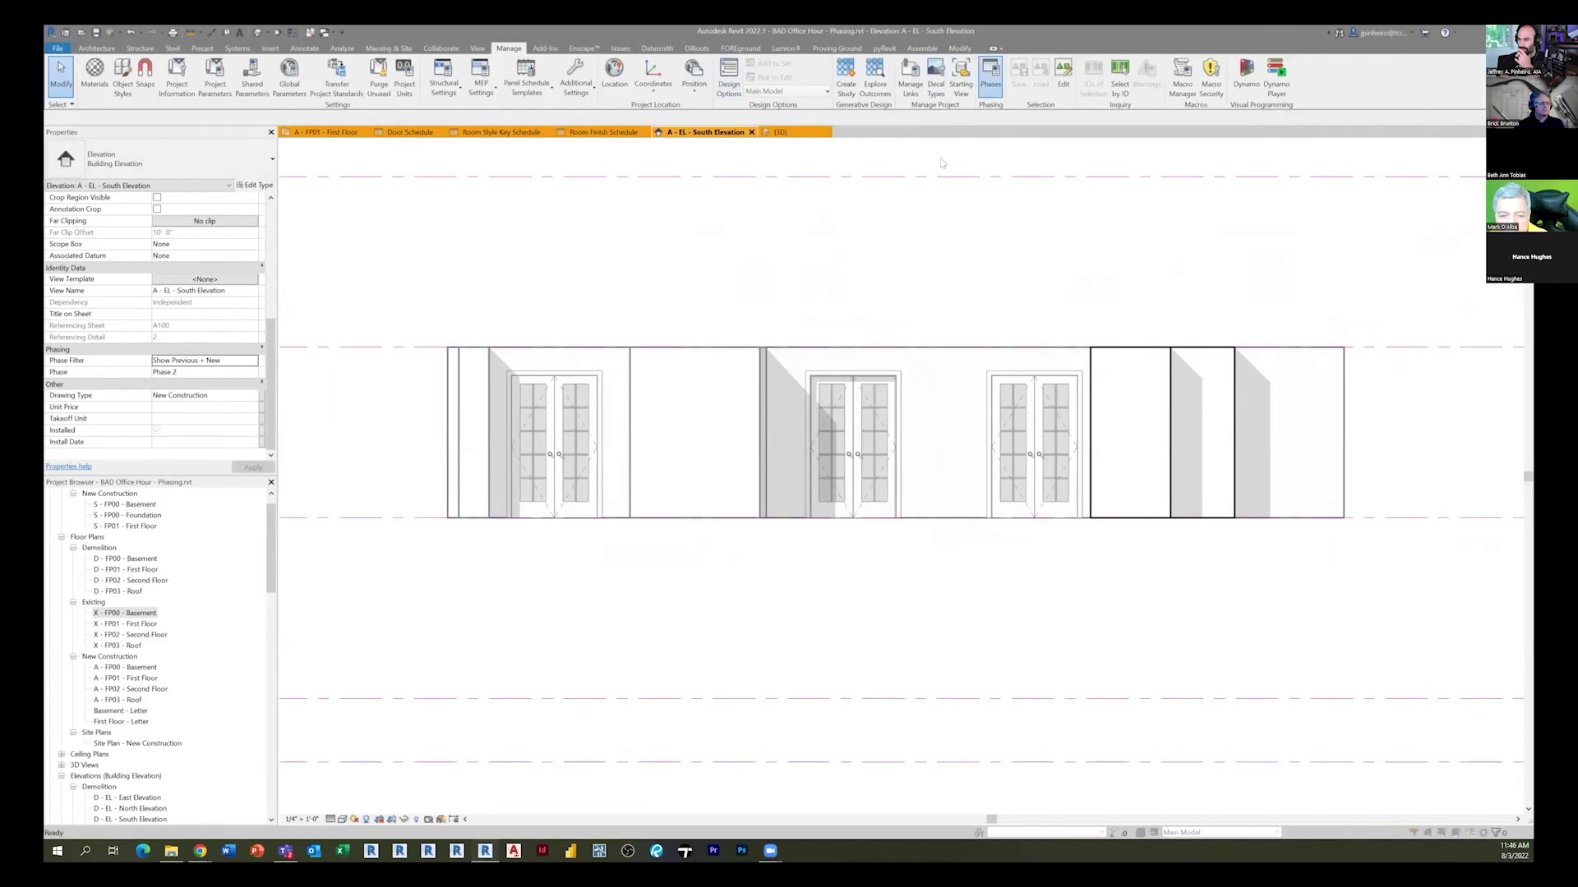
Inspect the Show Previous + New filter's New, Existing, Demolished and Temporary settings in Phasing
left_click(990, 80)
left_click(493, 241)
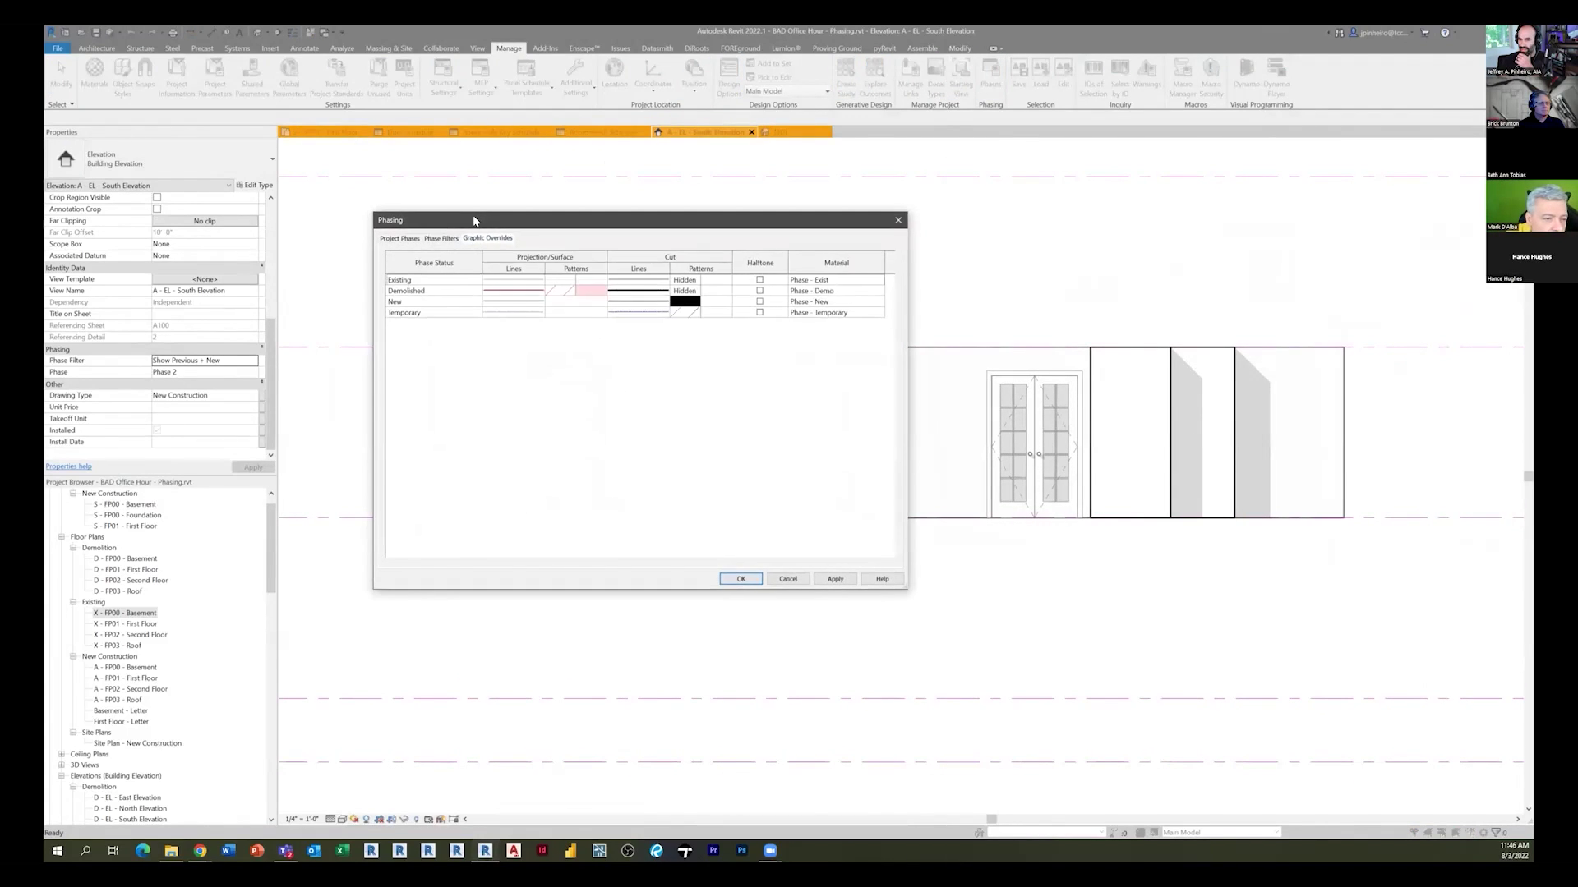
left_click_drag(471, 221, 303, 199)
left_click(279, 220)
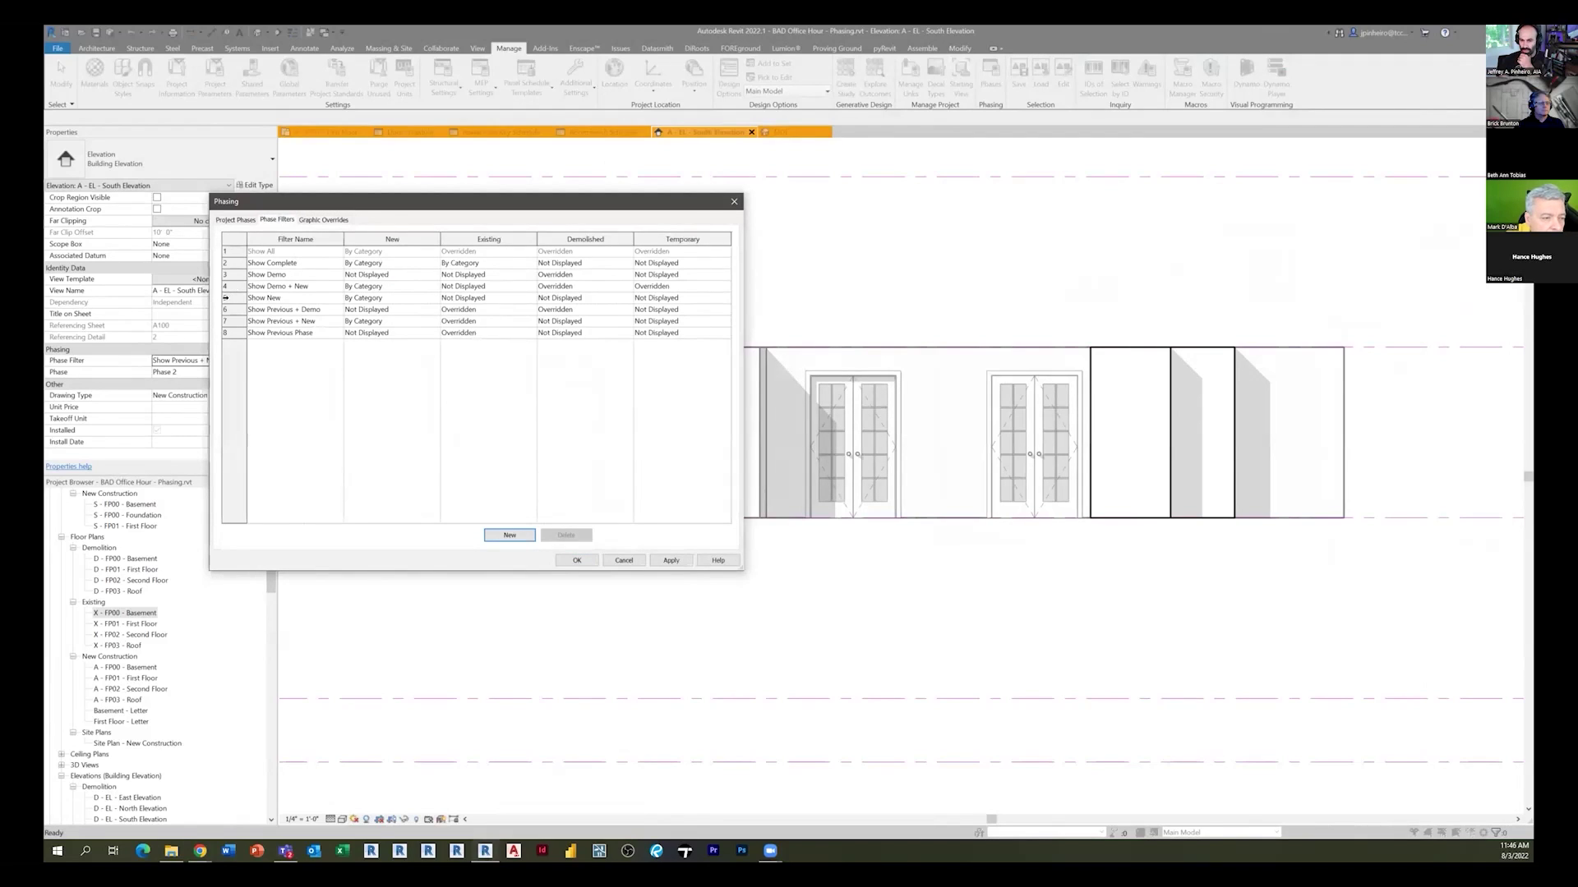
left_click(280, 322)
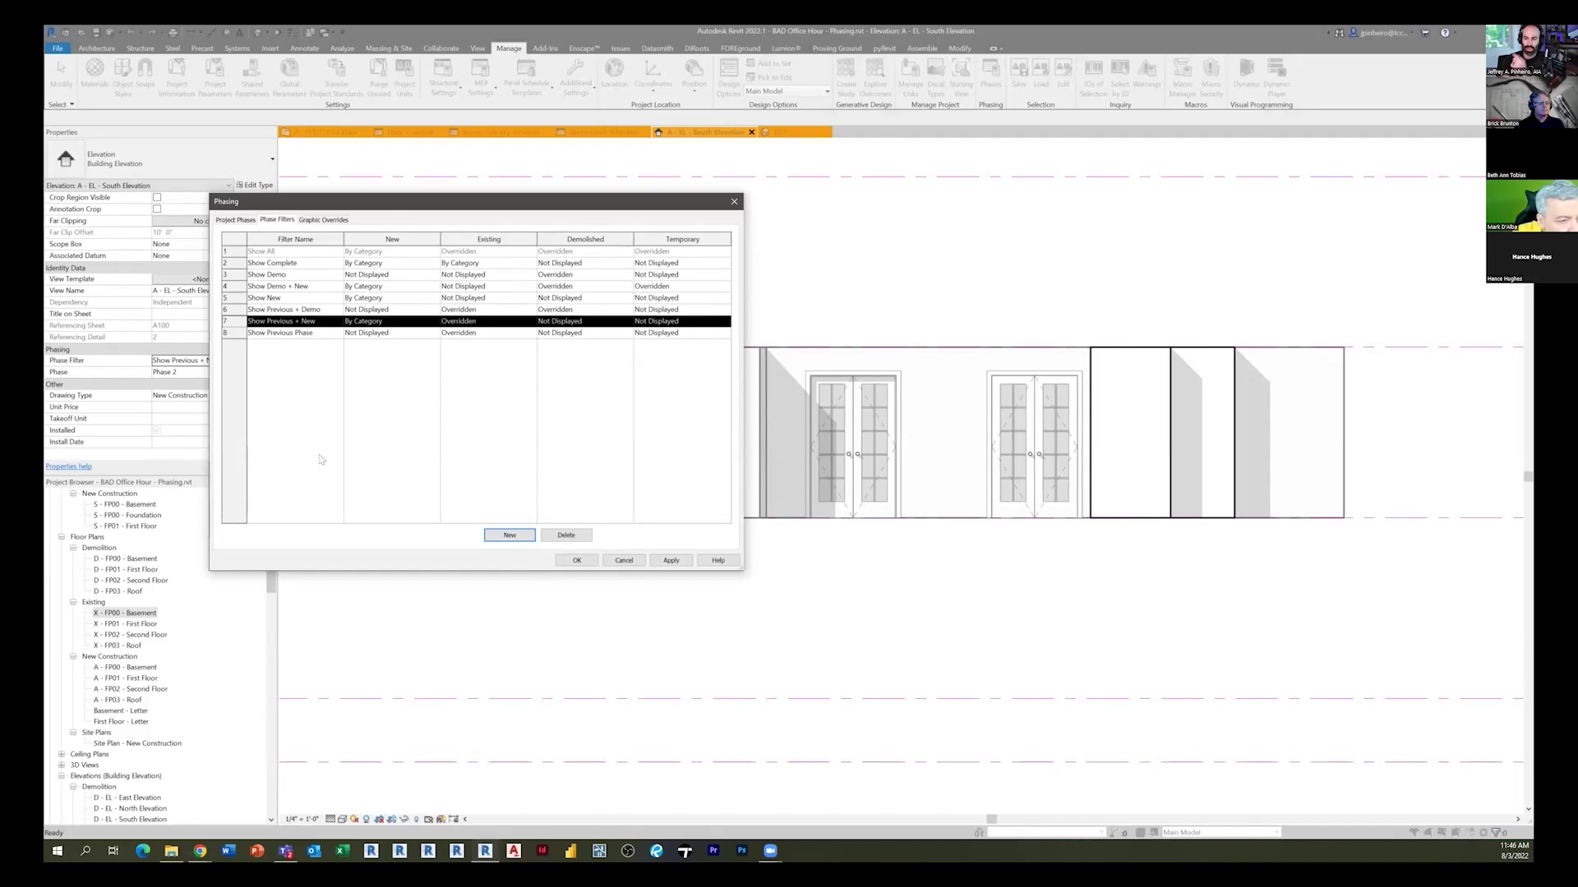
left_click(409, 321)
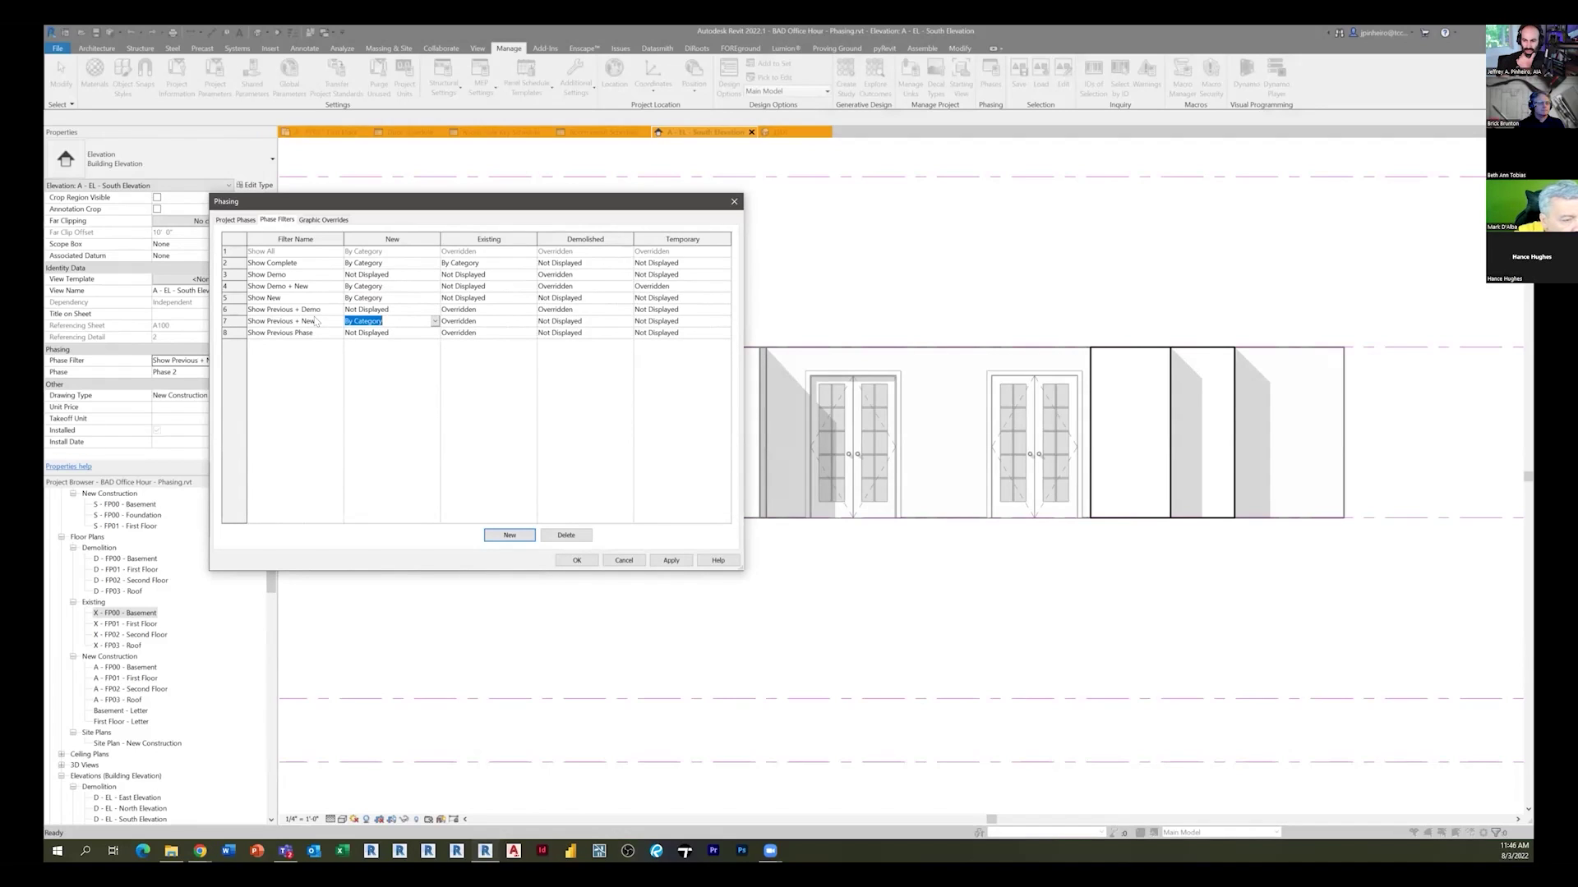
left_click(502, 320)
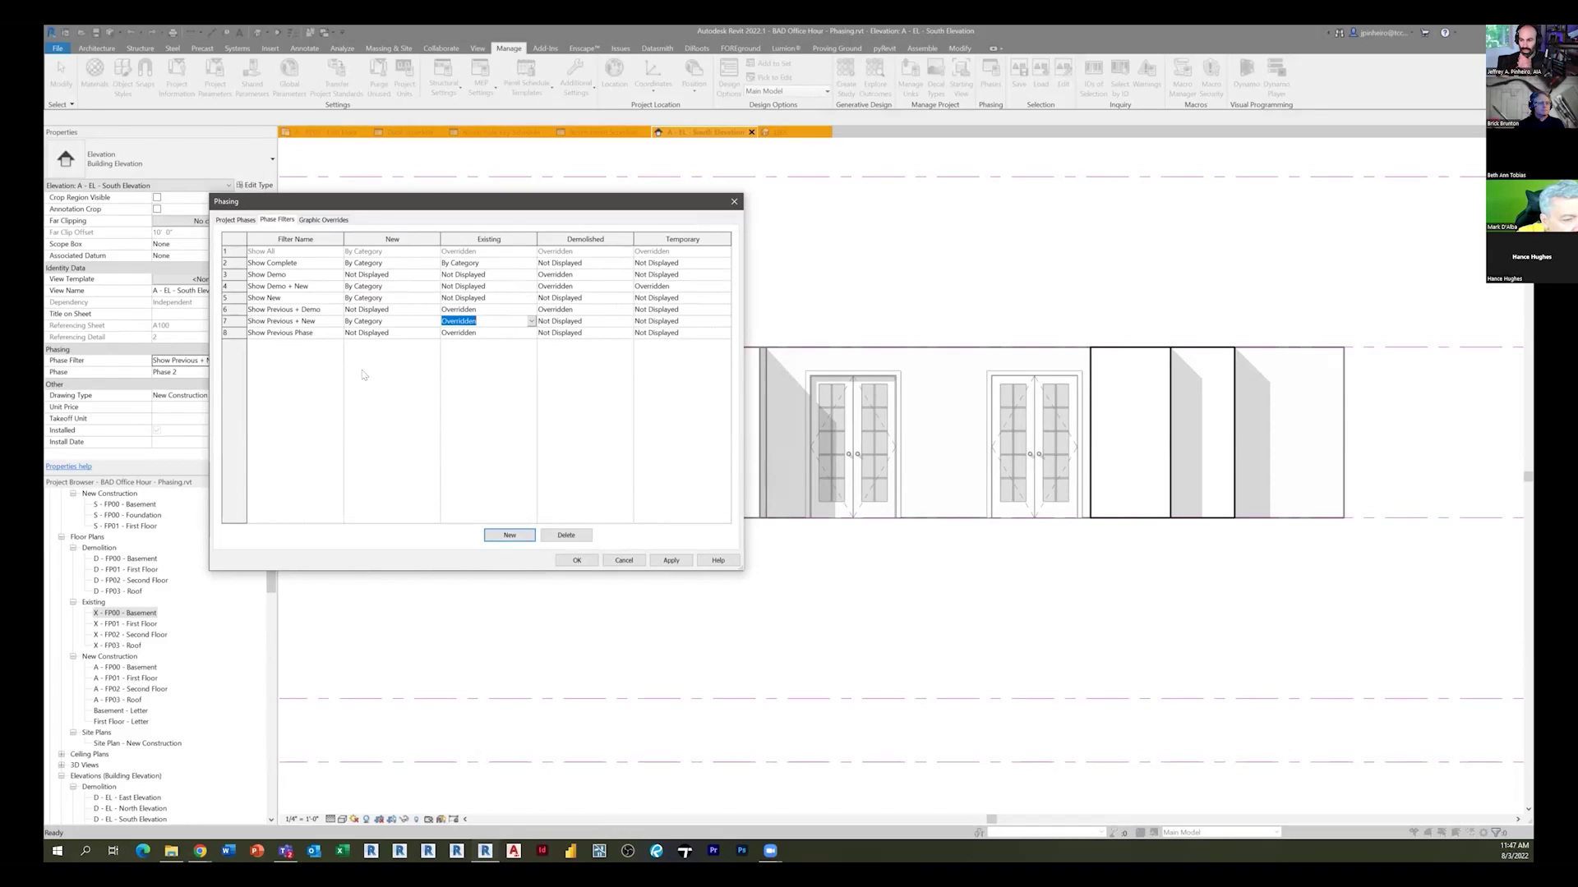
left_click(544, 321)
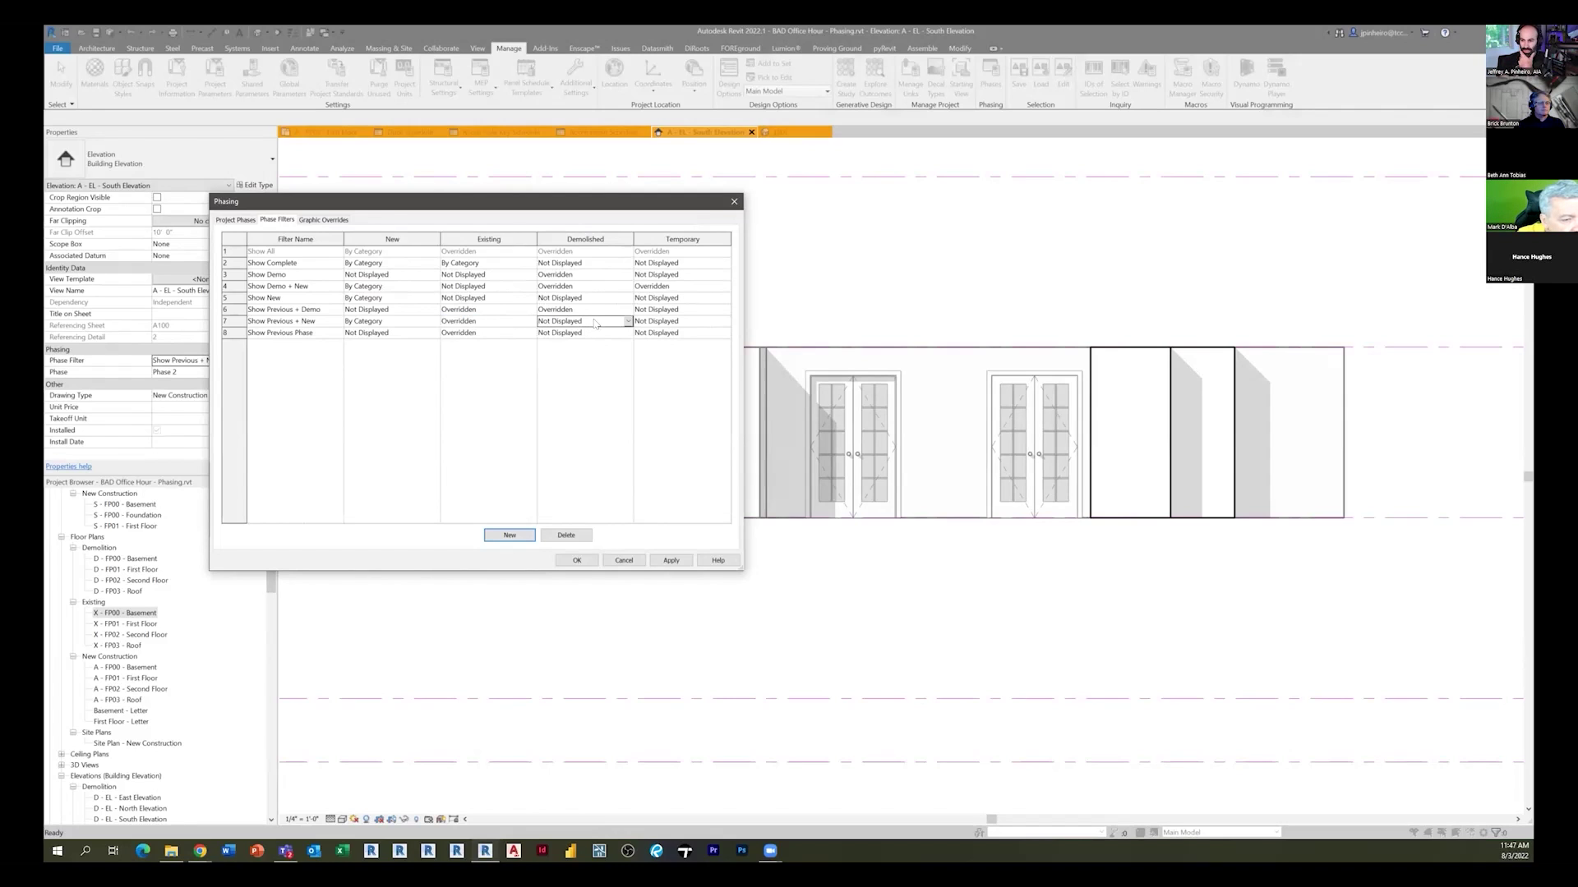
left_click(695, 323)
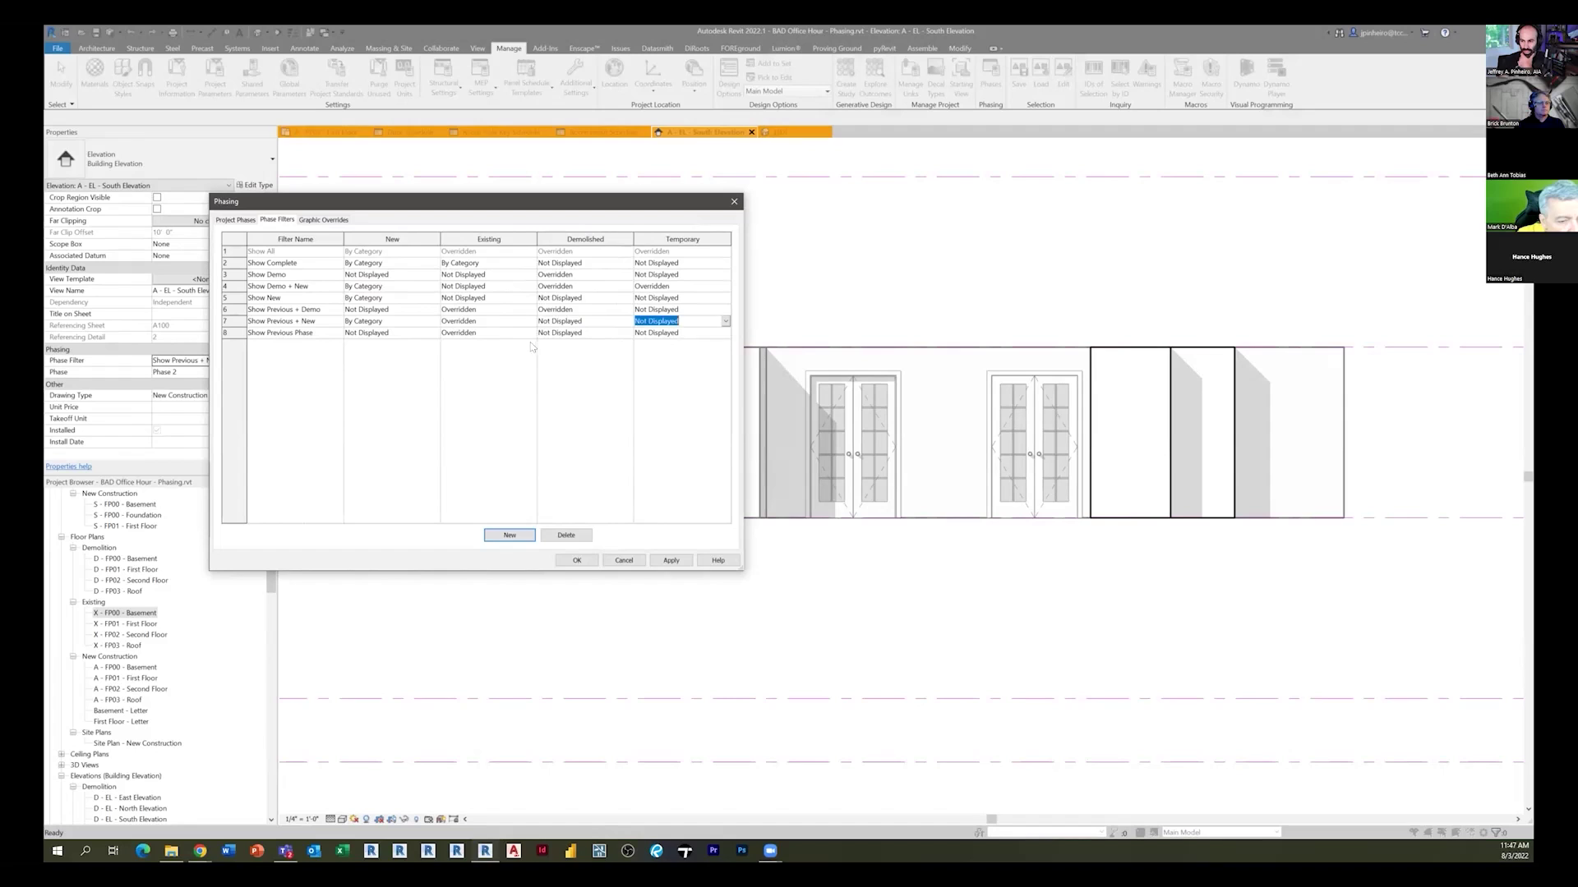
left_click(309, 222)
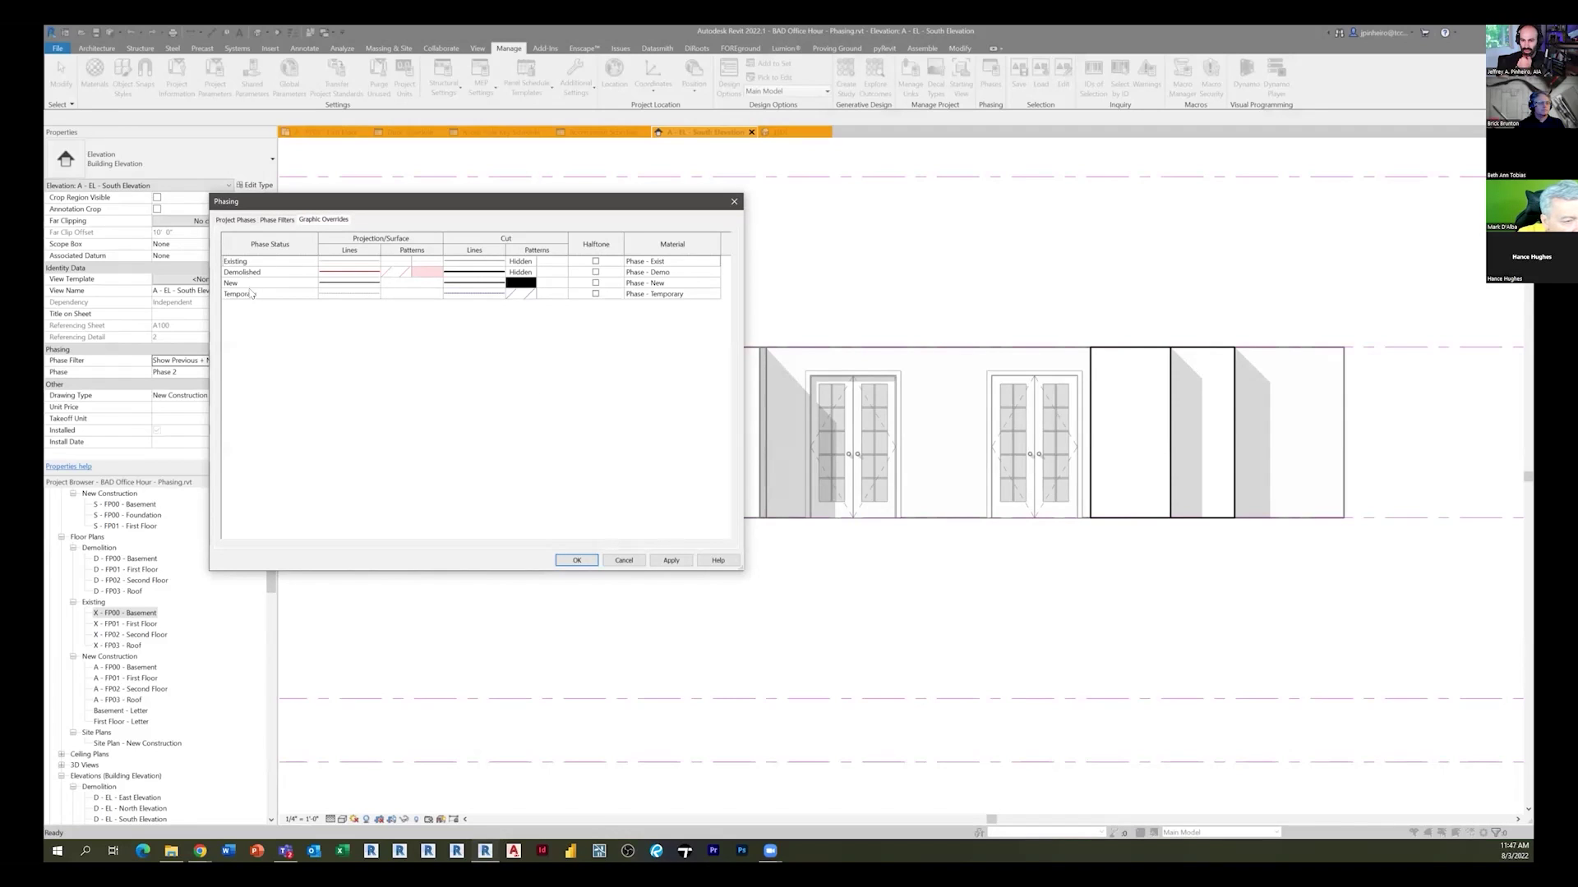
Compare the Existing, Demolished and New graphic overrides, then close the Phasing dialog
left_click(261, 262)
left_click(263, 272)
left_click(268, 284)
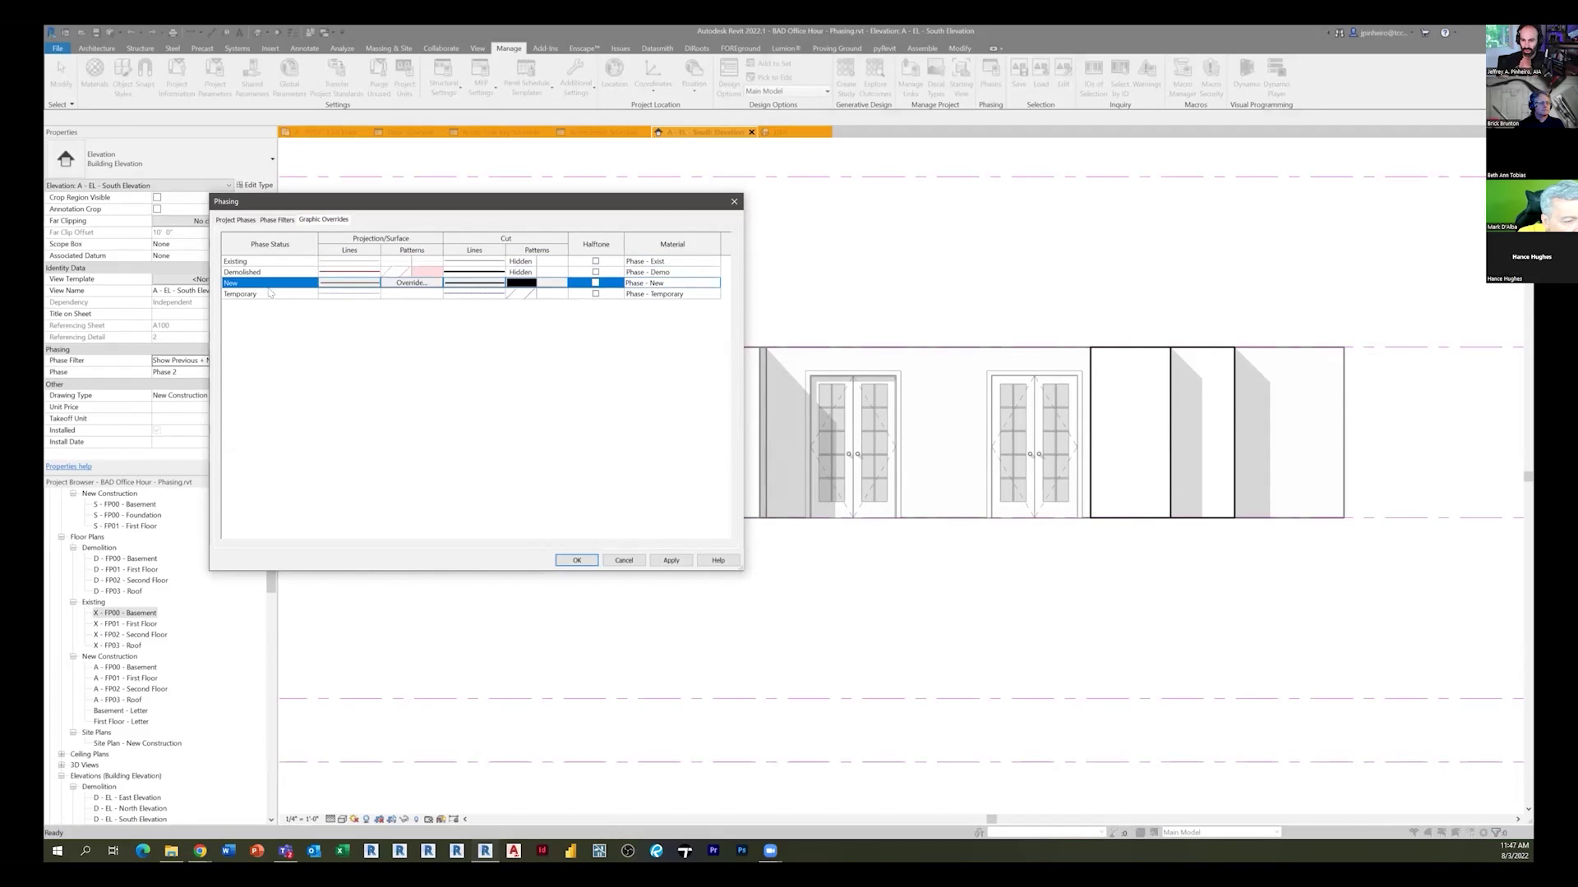
left_click(269, 293)
left_click(271, 284)
left_click(274, 261)
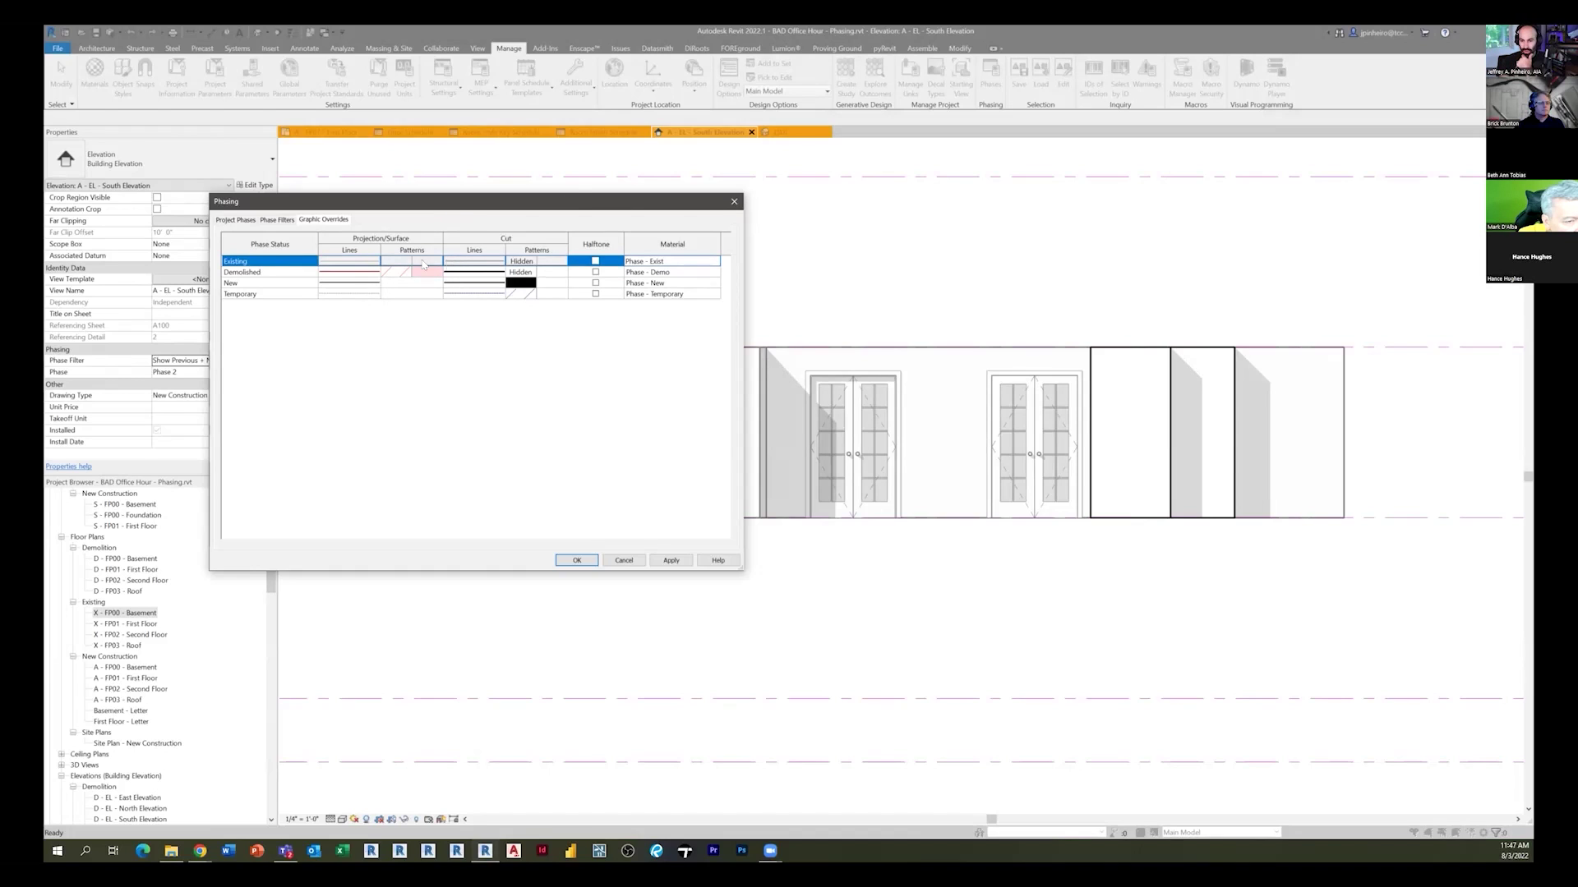
left_click(270, 284)
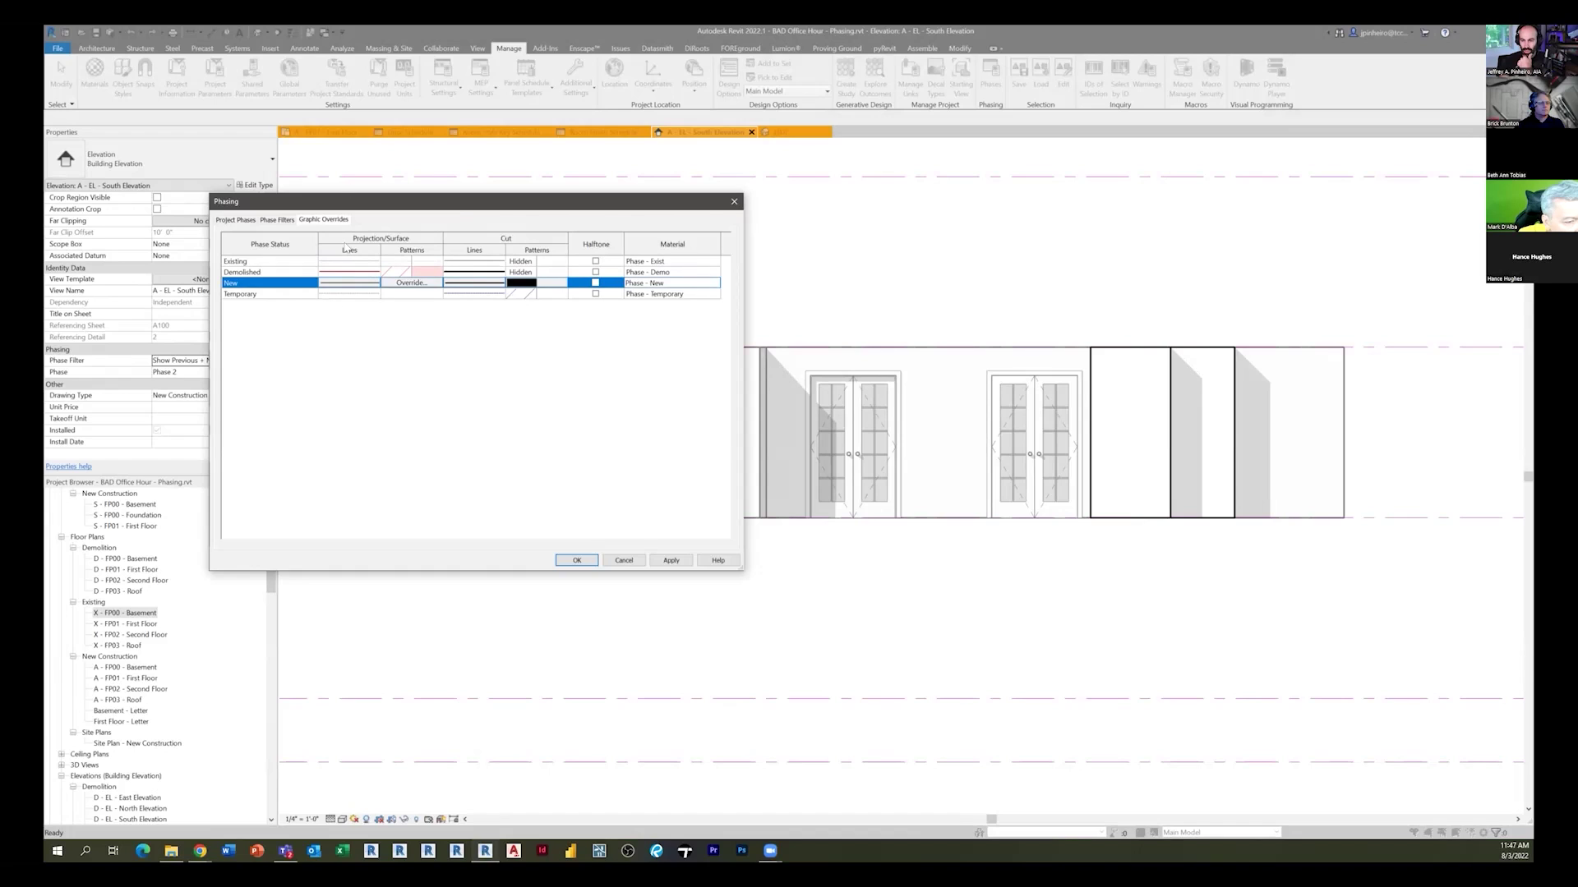
left_click(277, 221)
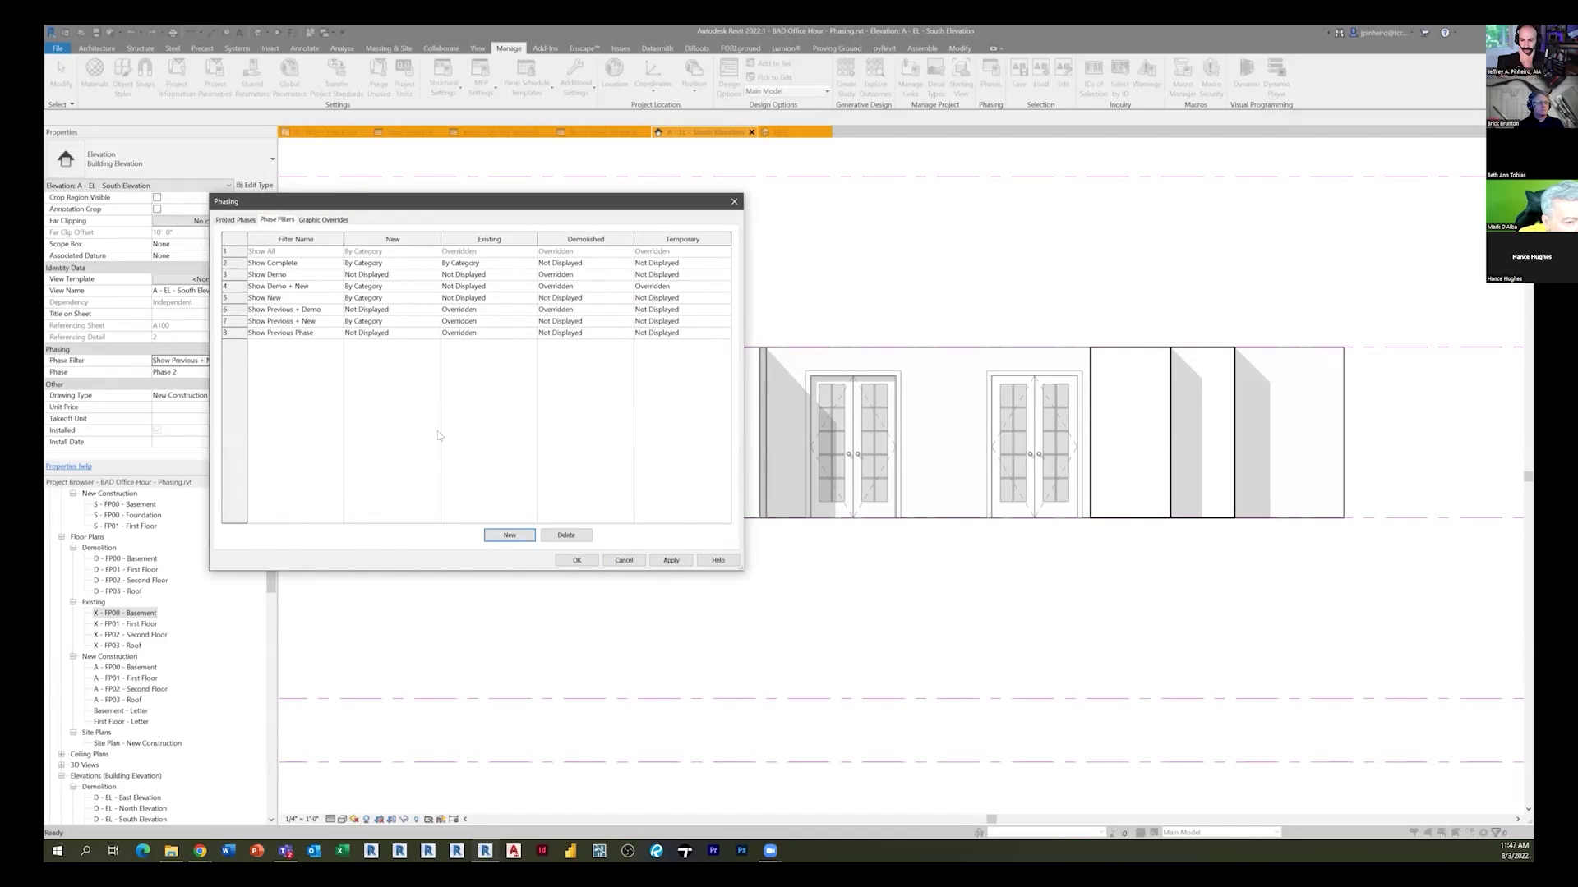
left_click(575, 560)
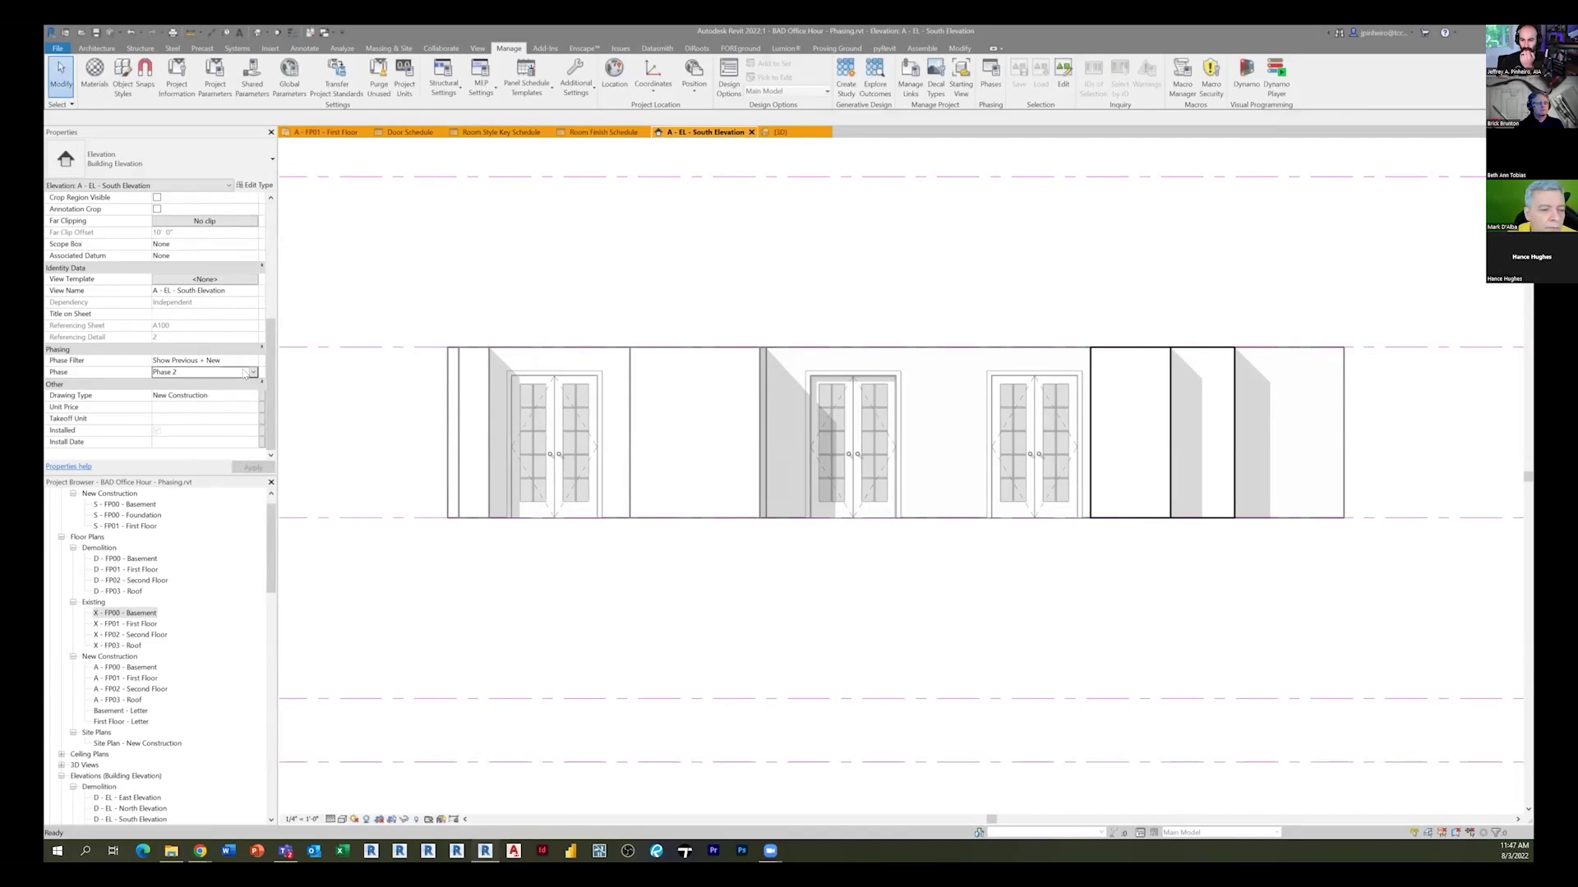
Switch the South Elevation's Phase to Phase 1
left_click(252, 372)
left_click(189, 396)
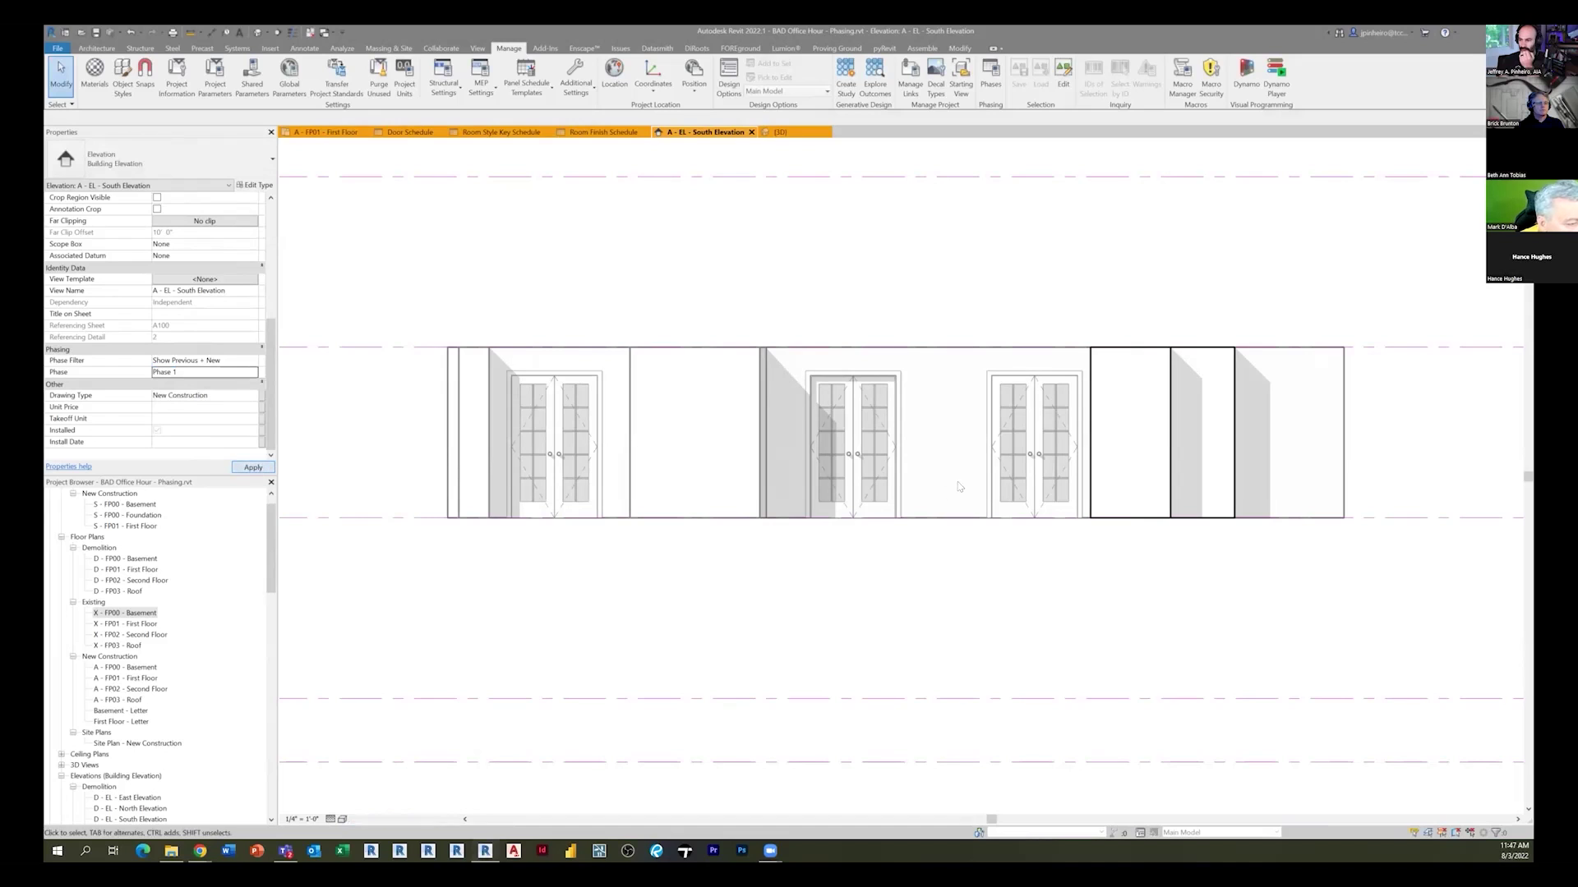
scroll(813, 477, "up", 2)
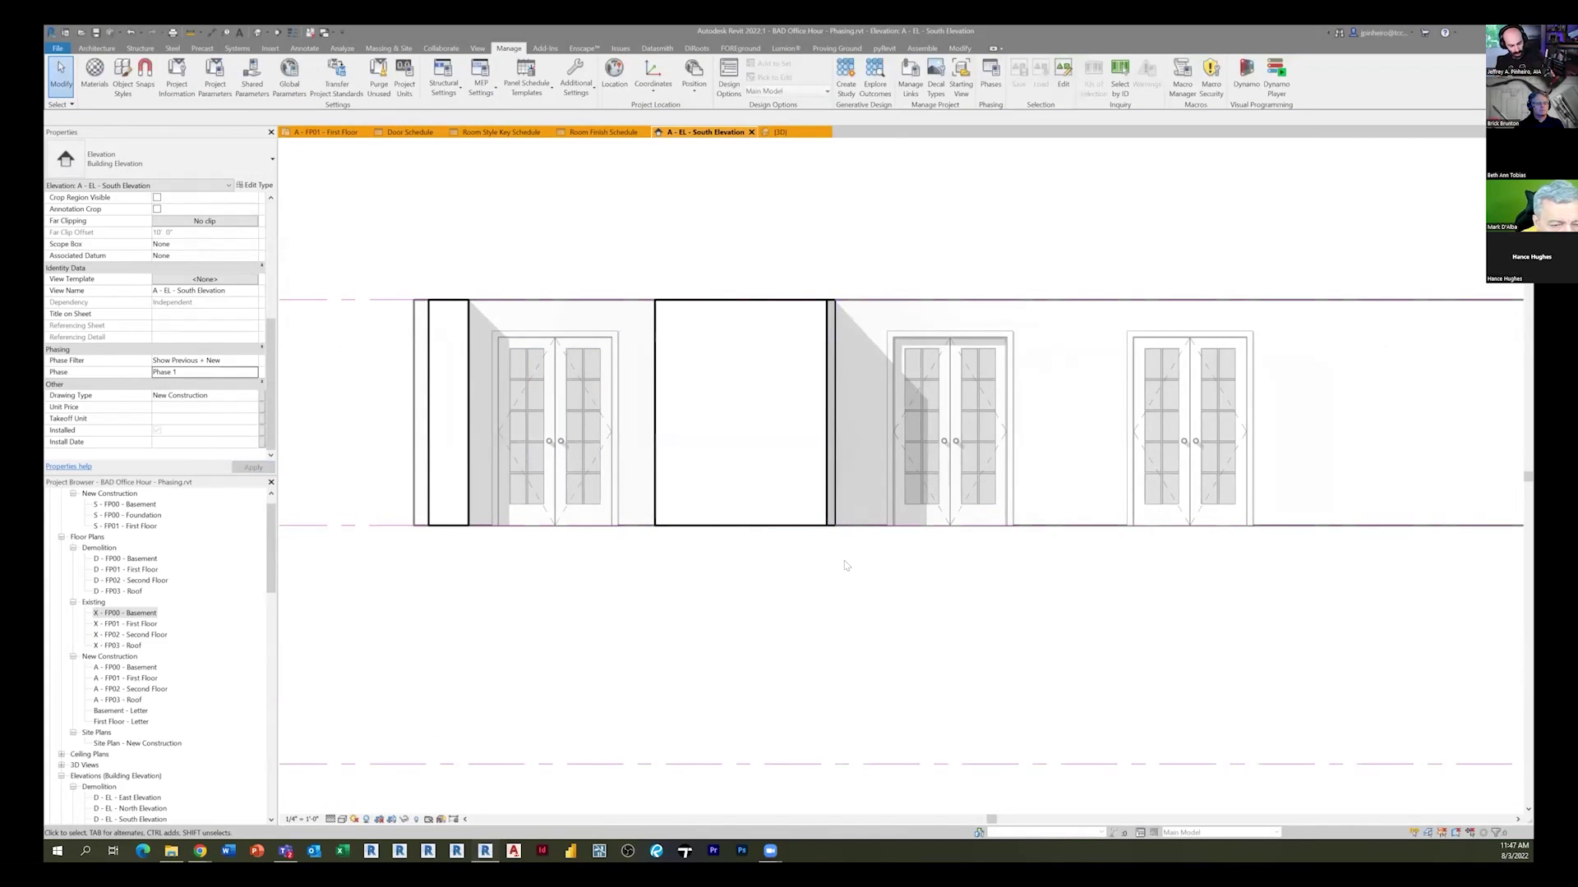
Override wall projection patterns in VG with a magenta Solid fill
key("v")
key("v")
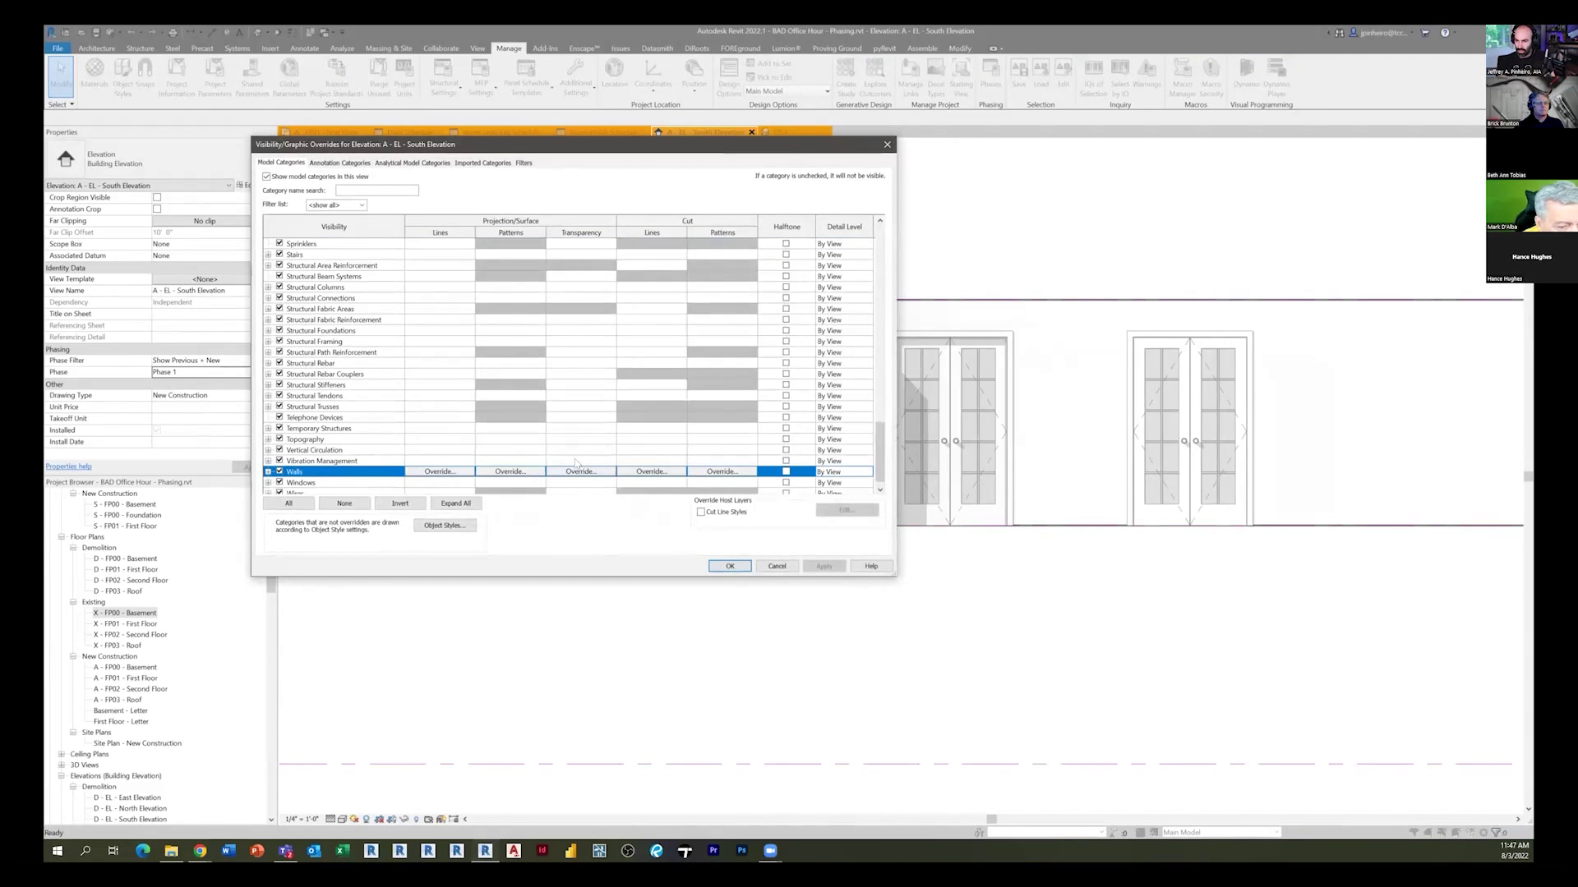
left_click(511, 473)
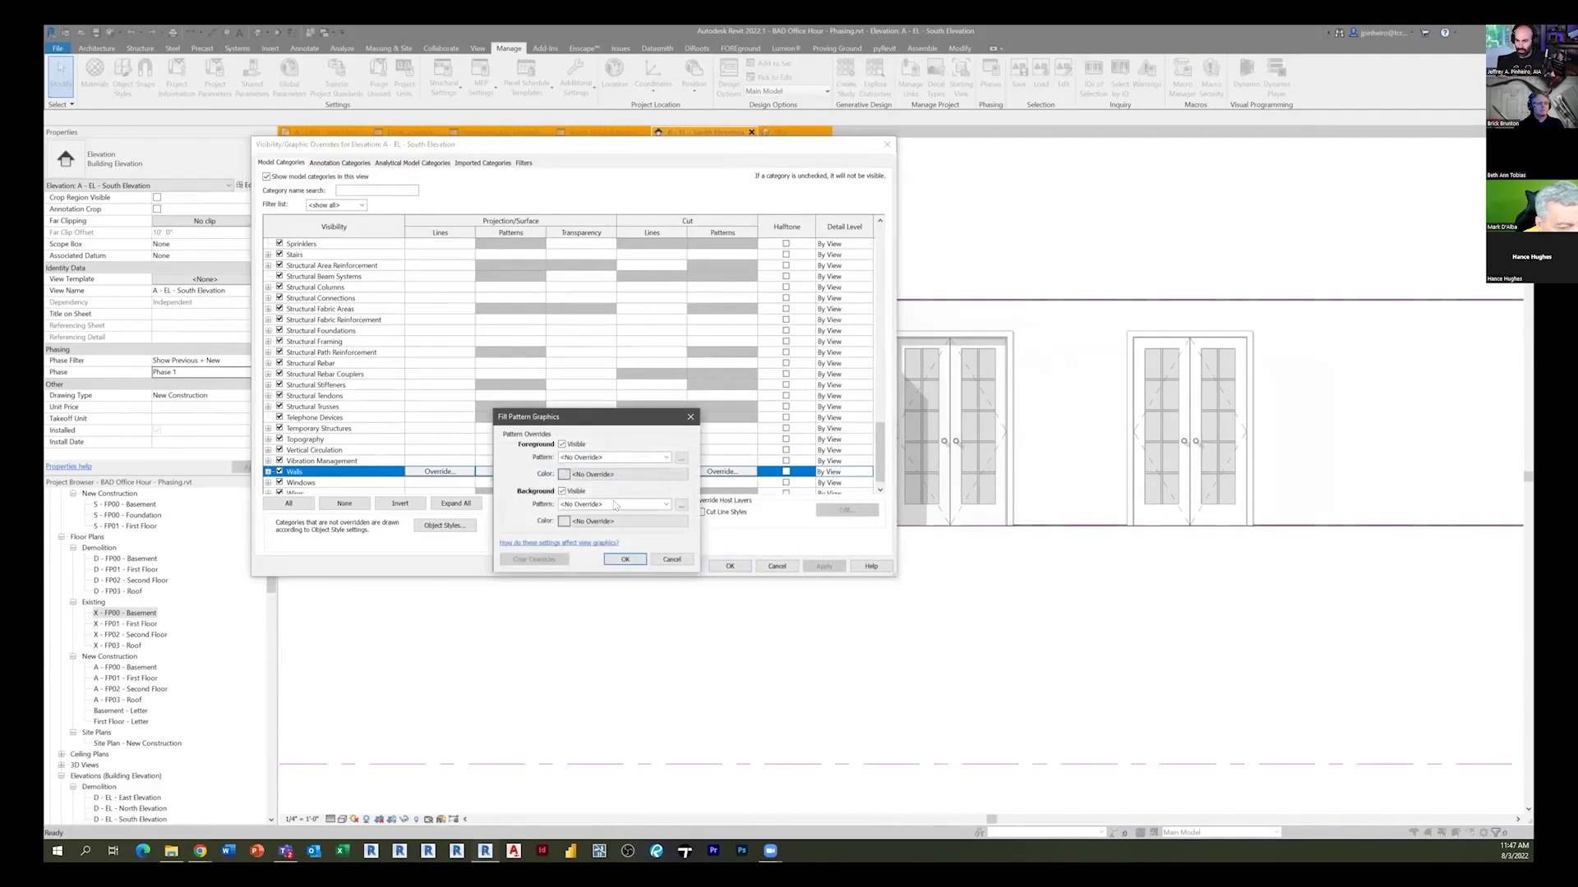
left_click(605, 475)
left_click(566, 504)
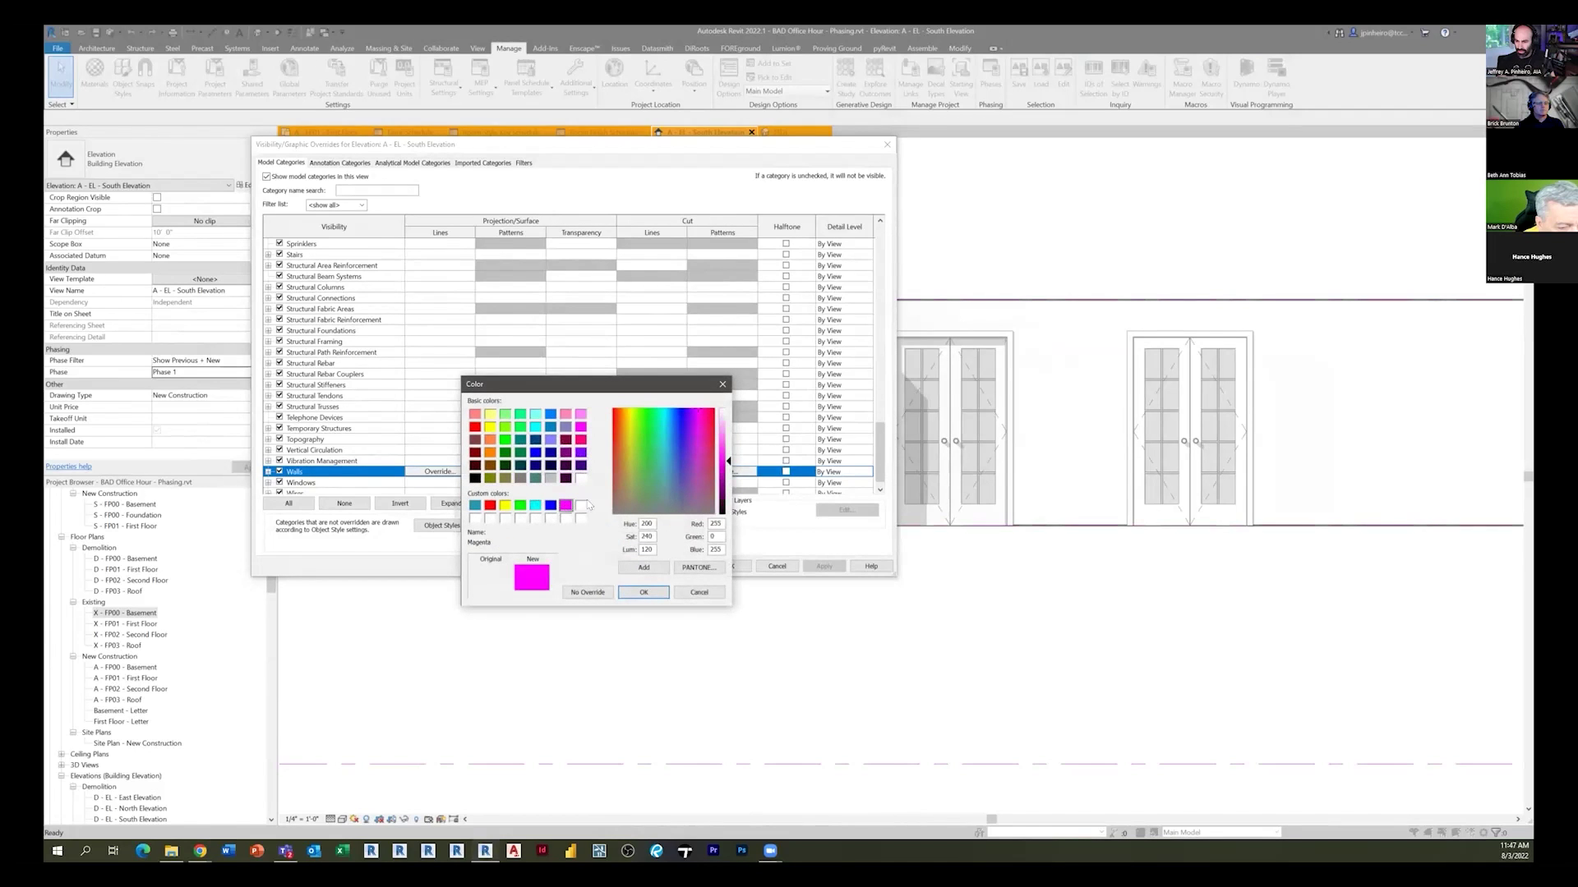
left_click(635, 593)
left_click(609, 458)
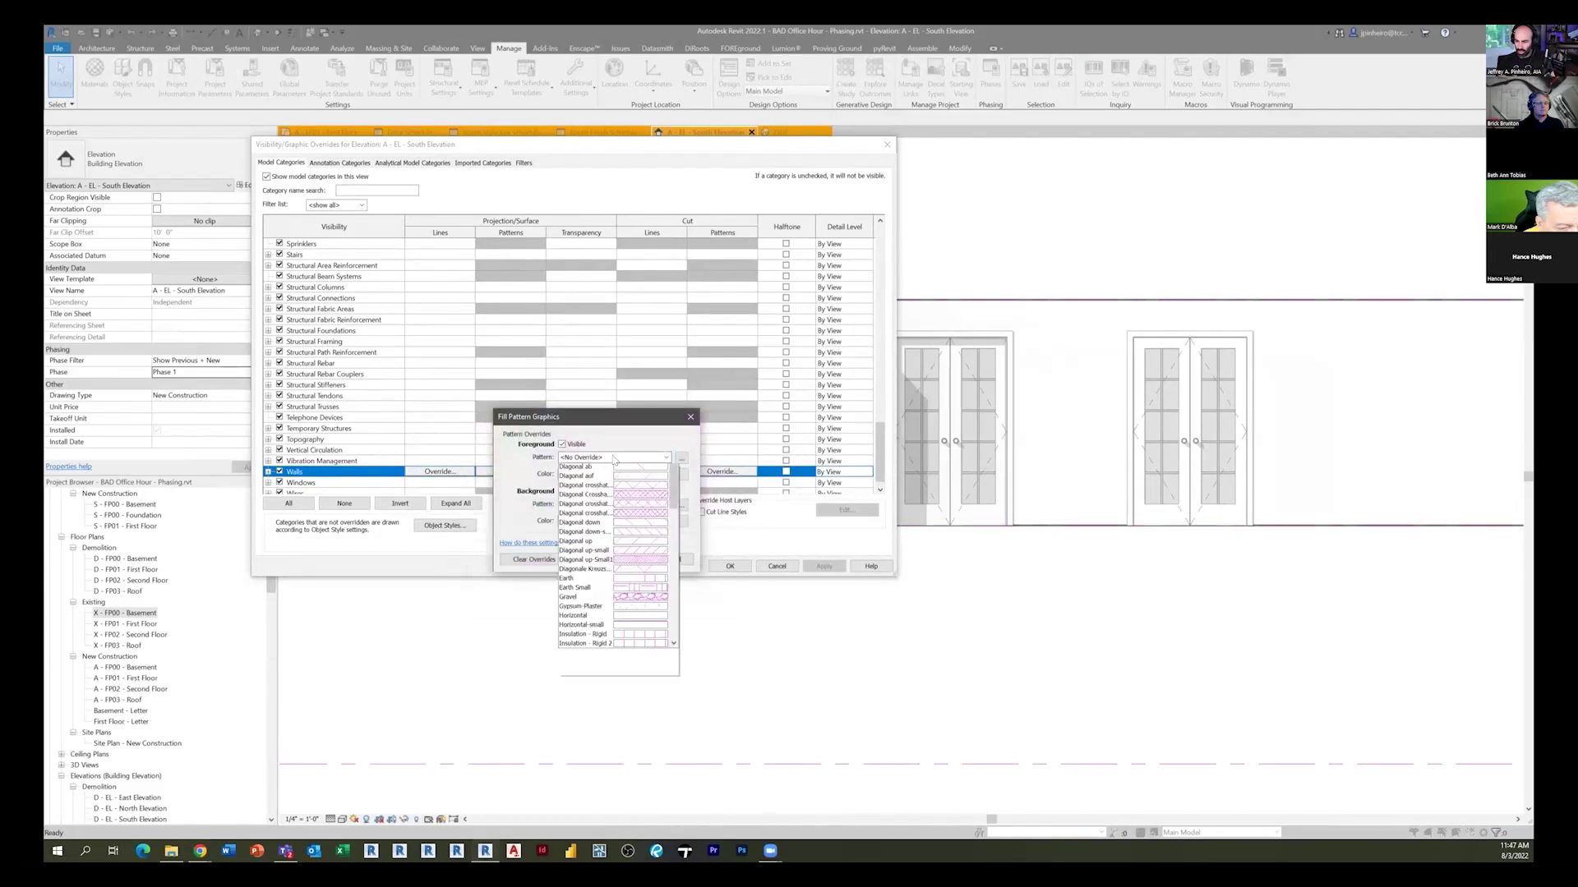
left_click(585, 478)
left_click(631, 560)
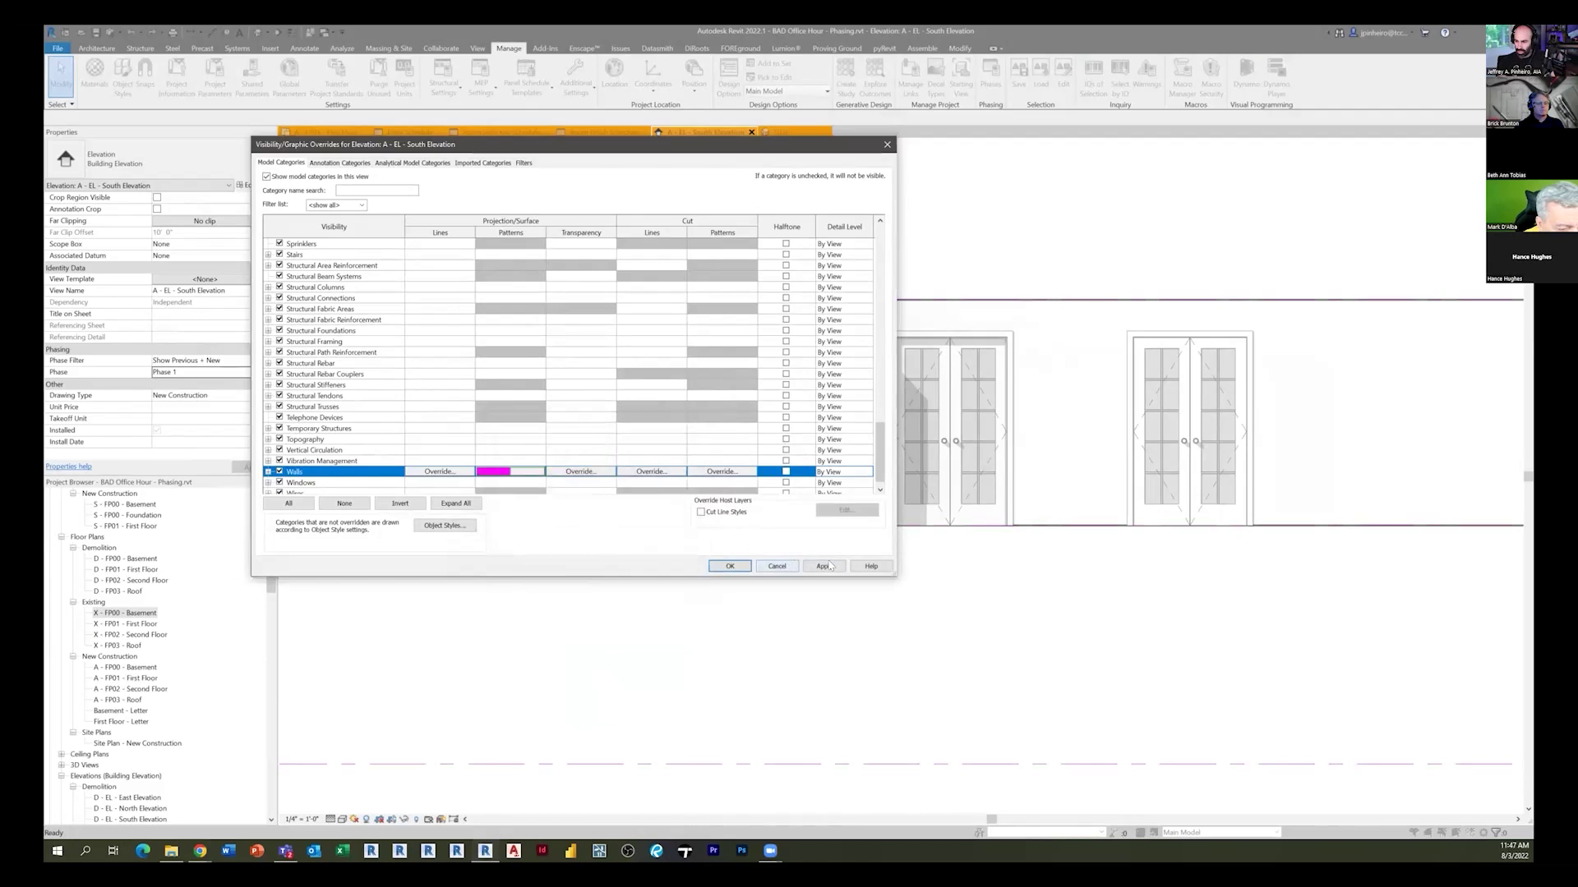
left_click(749, 568)
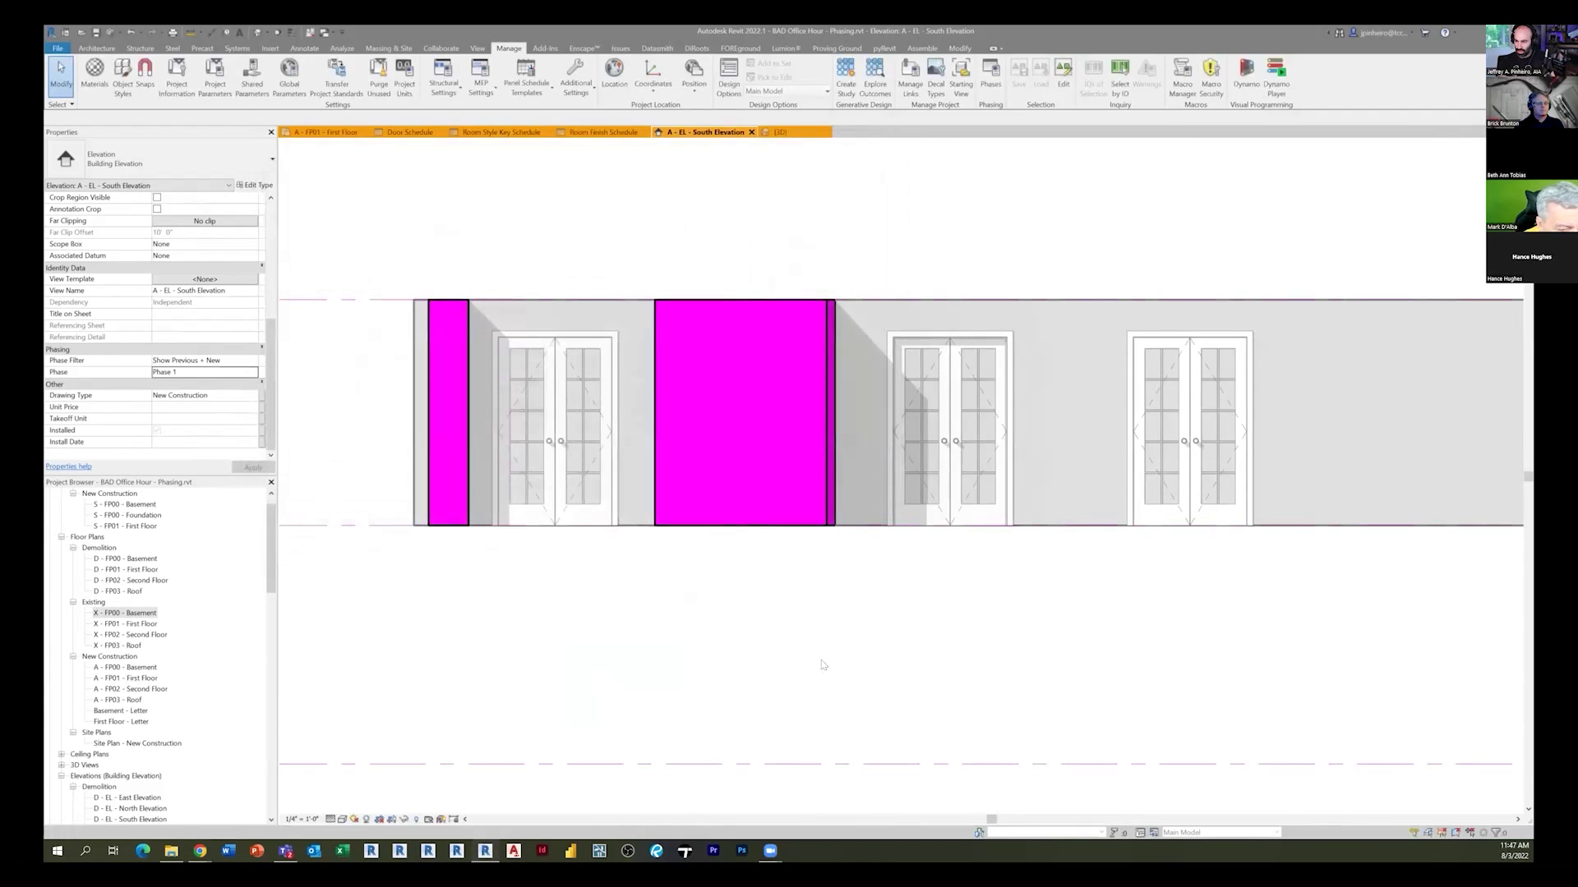
Set the view's Phase back to Phase 2
left_click(201, 372)
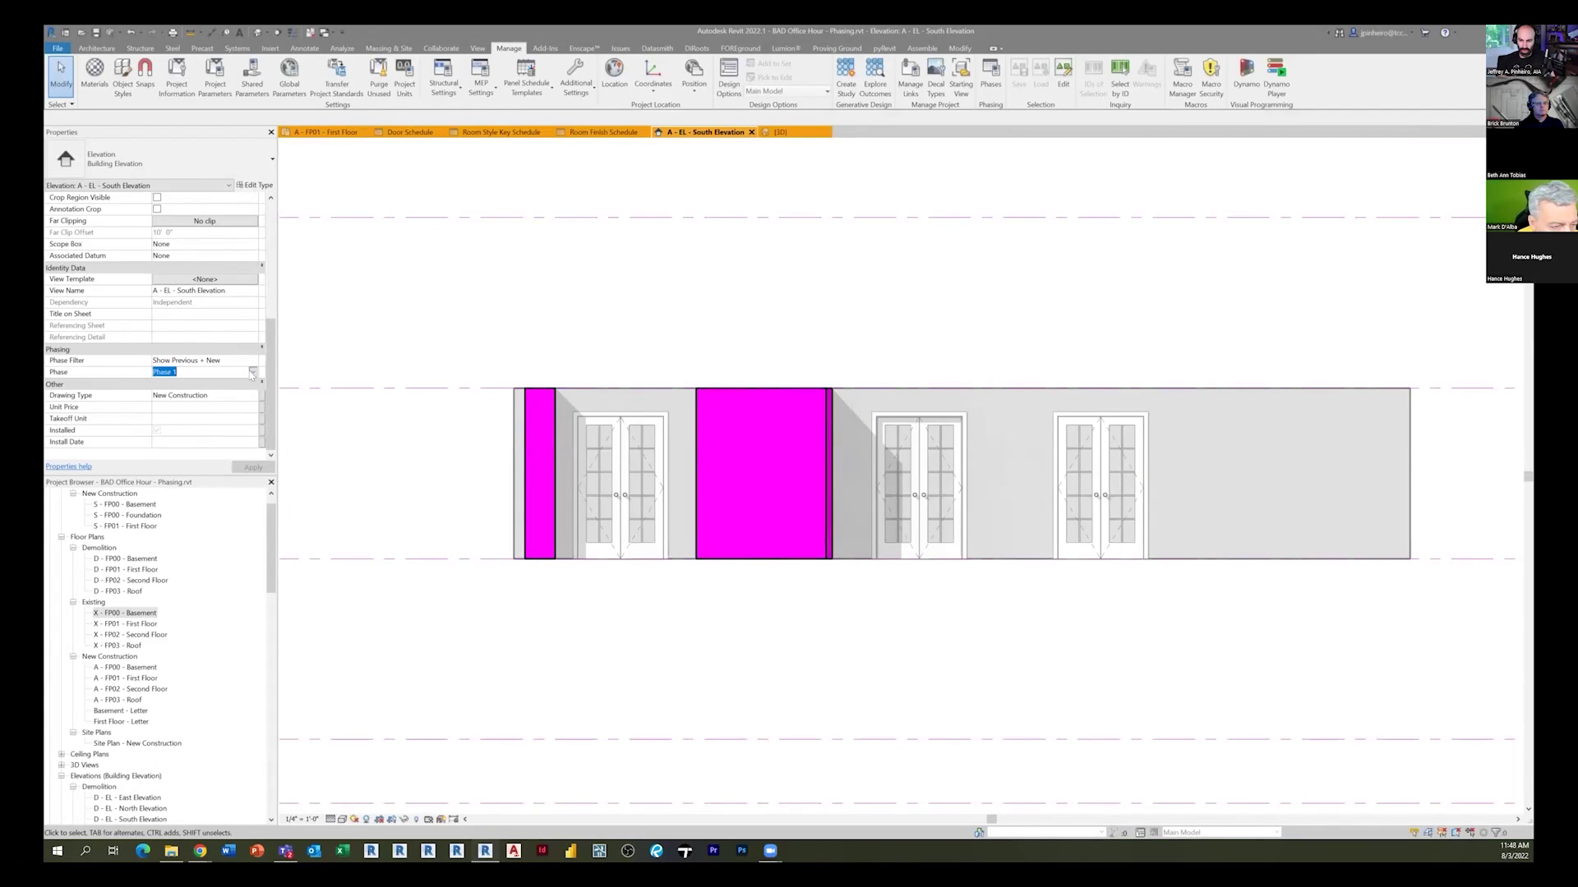
left_click(201, 373)
left_click(198, 403)
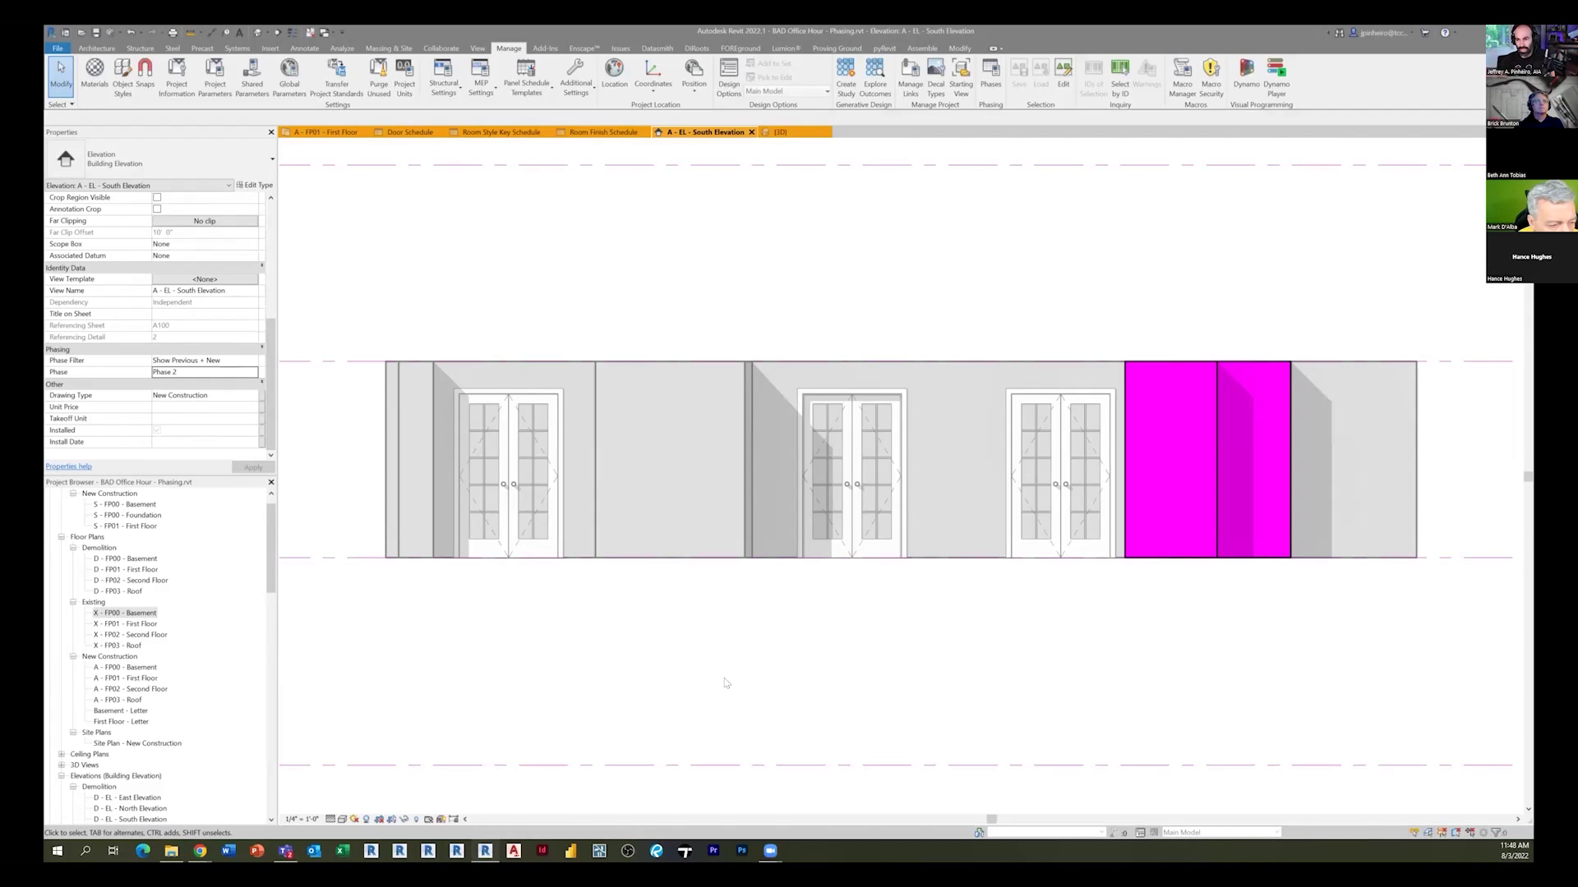
Open Manage > Phases on the Graphic Overrides tab
left_click(990, 72)
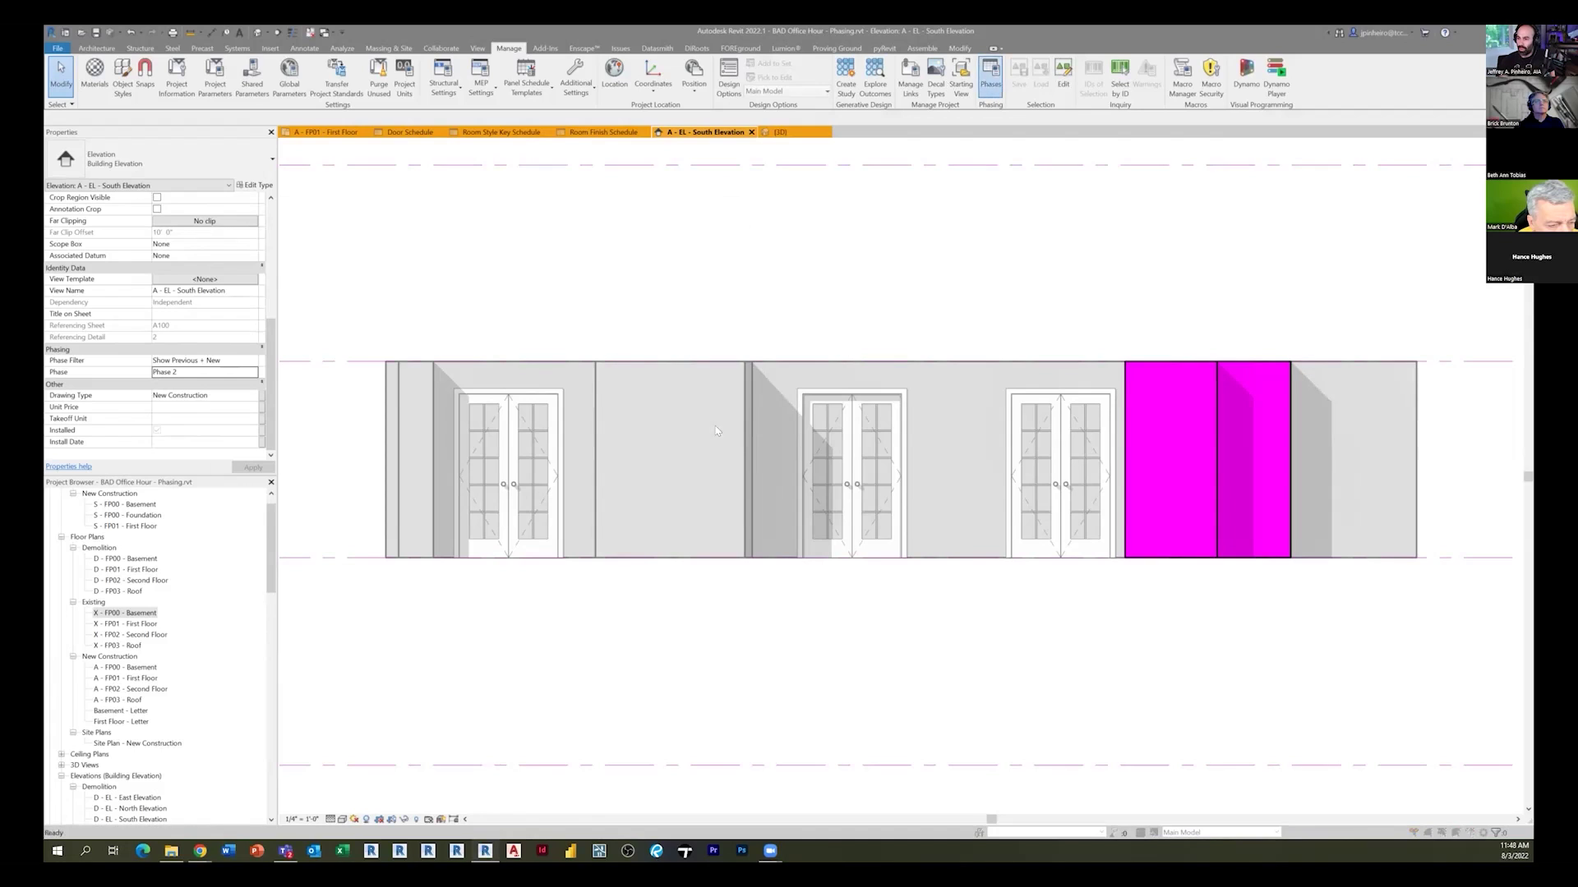
left_click(323, 220)
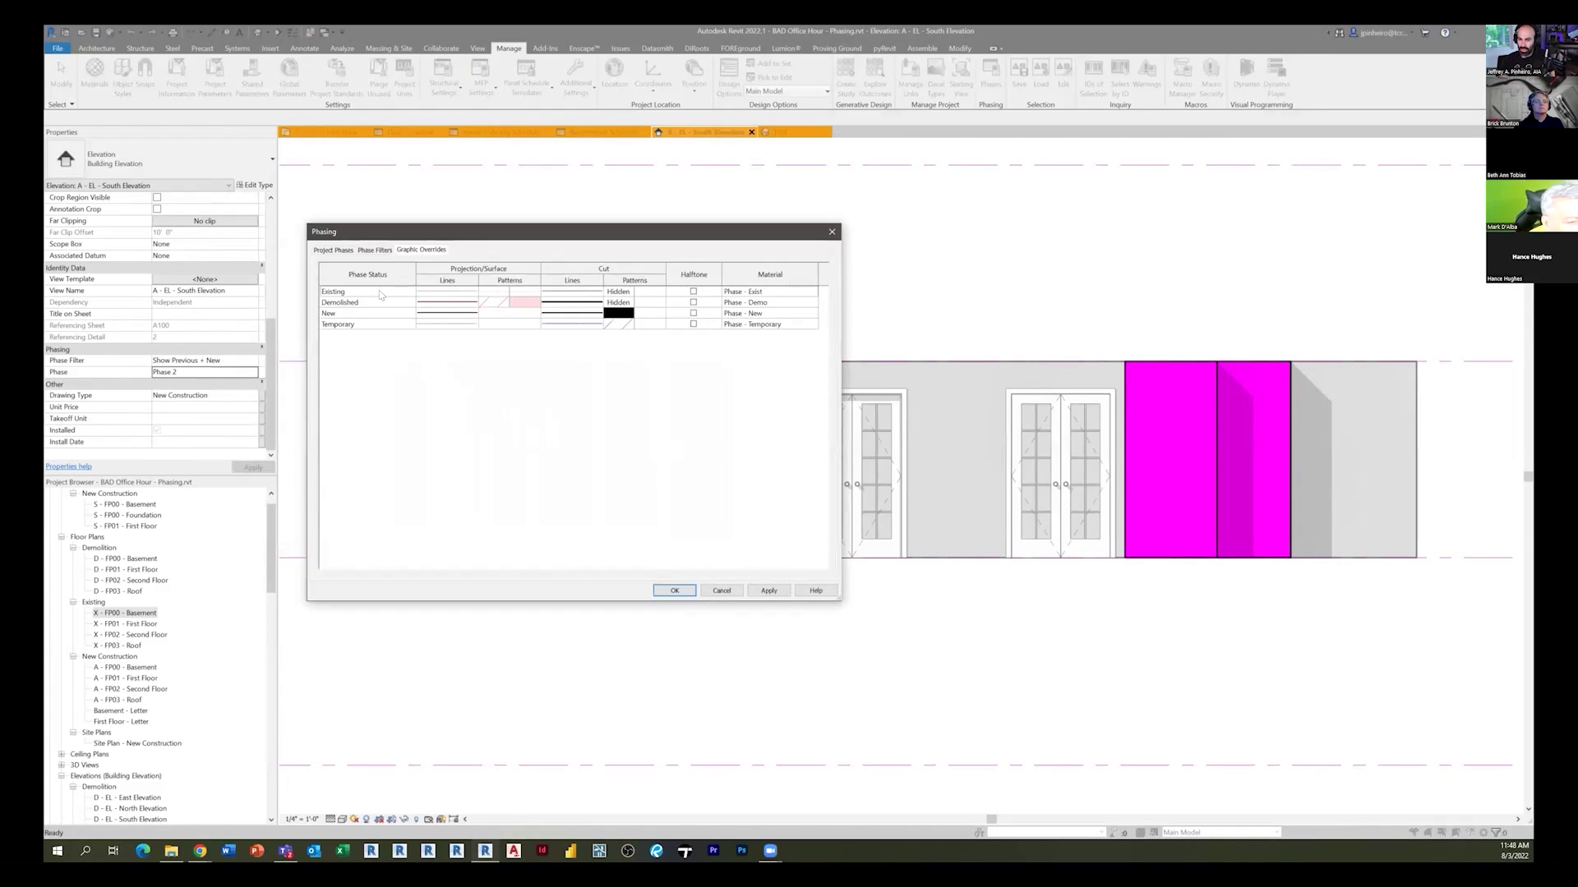
Rename the Existing phase to Phase 0 and apply the change
left_click(372, 301)
left_click(370, 313)
left_click(362, 324)
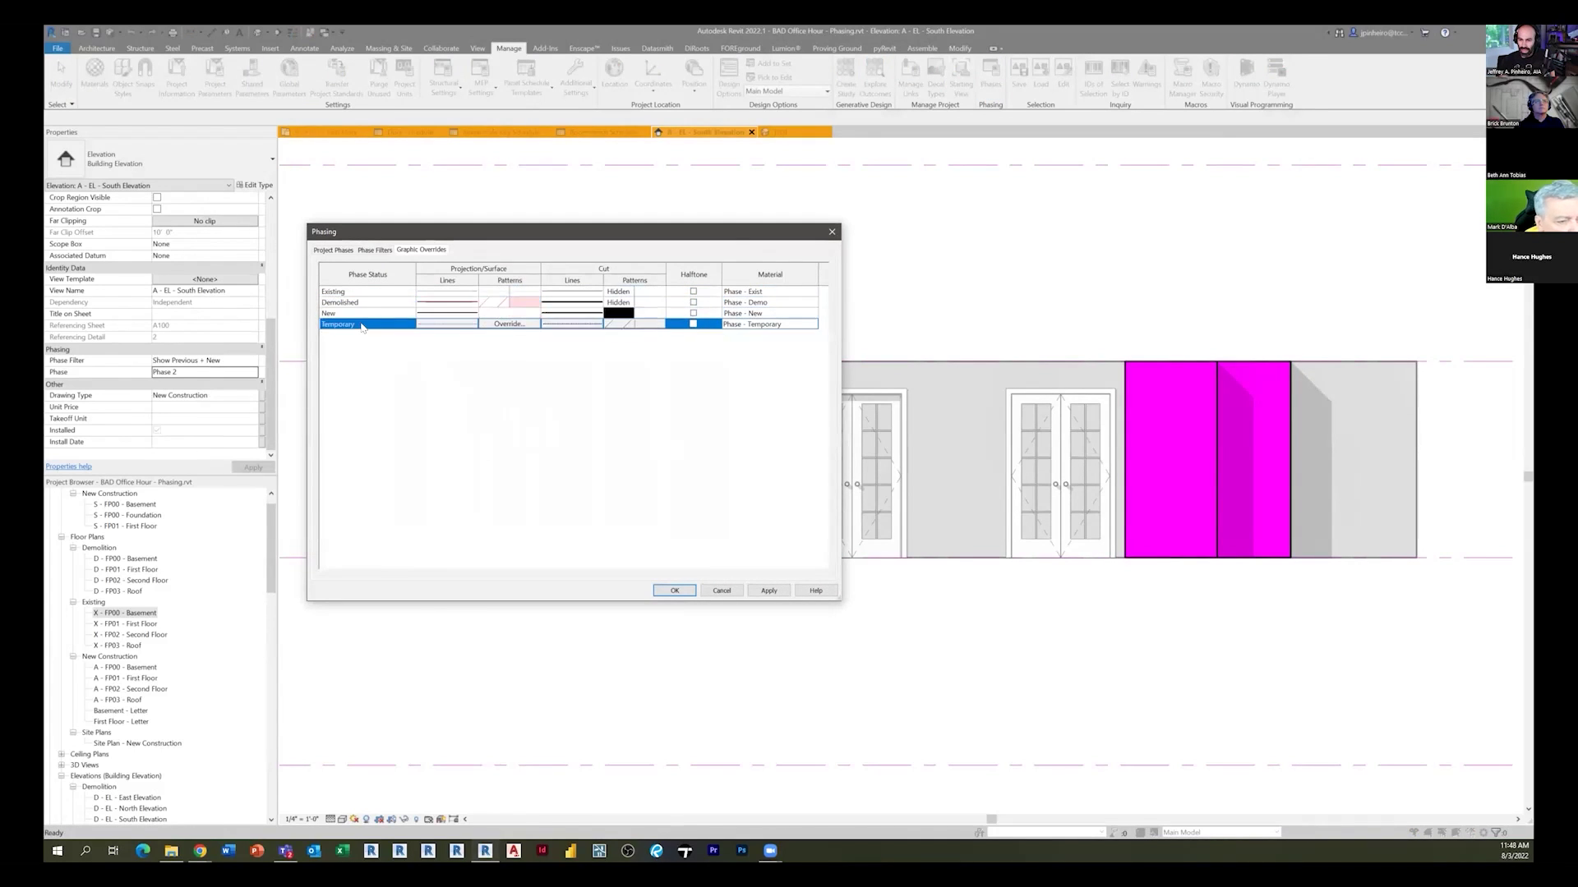
left_click(343, 250)
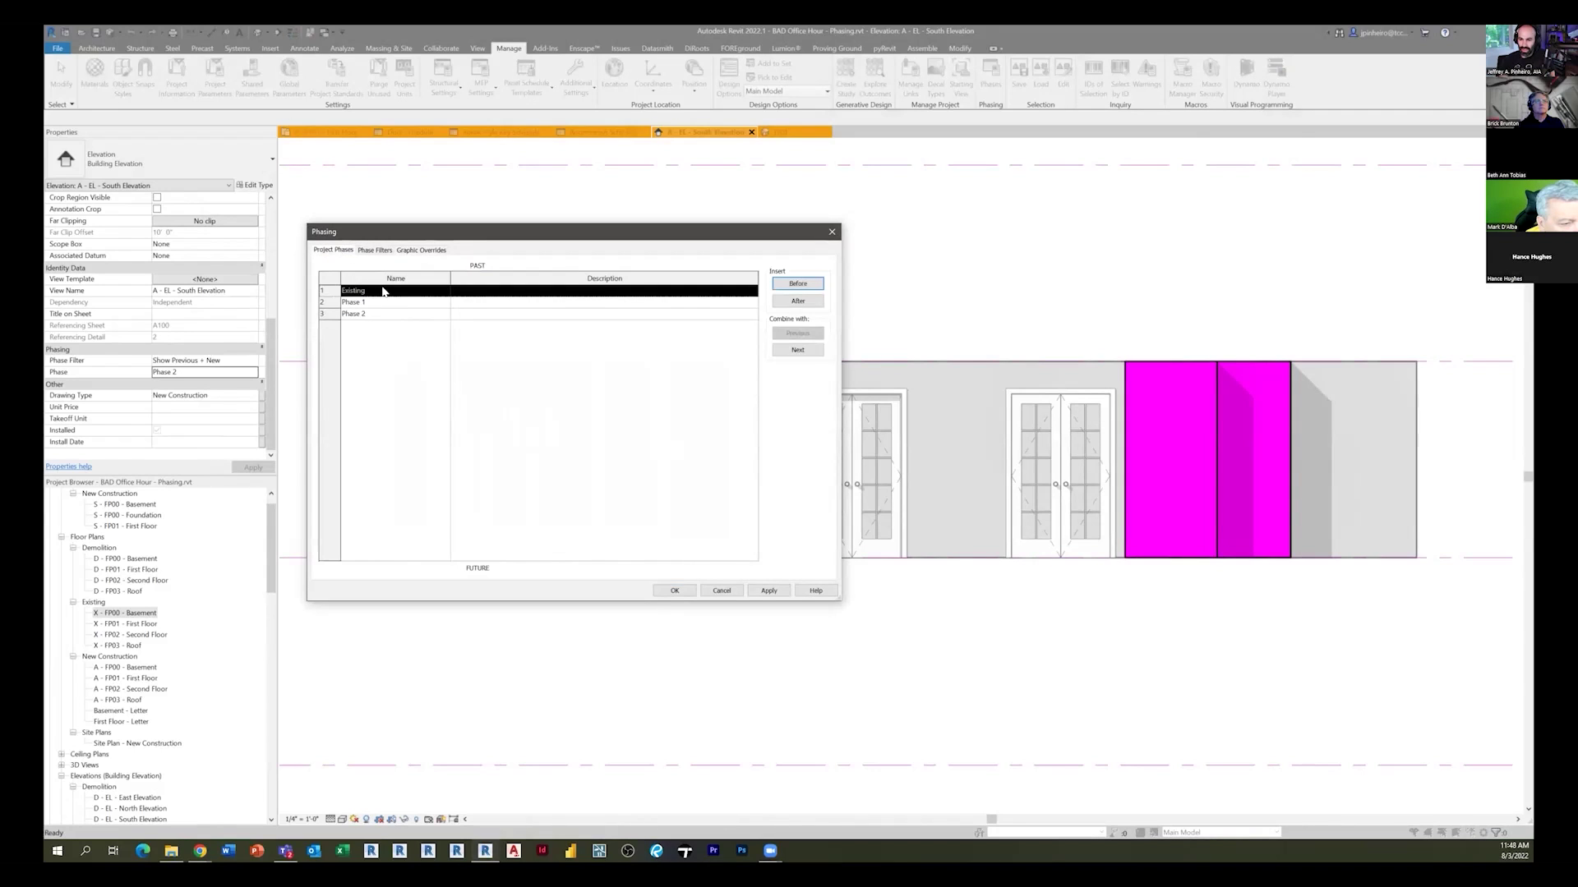
left_click(383, 291)
type("Phase")
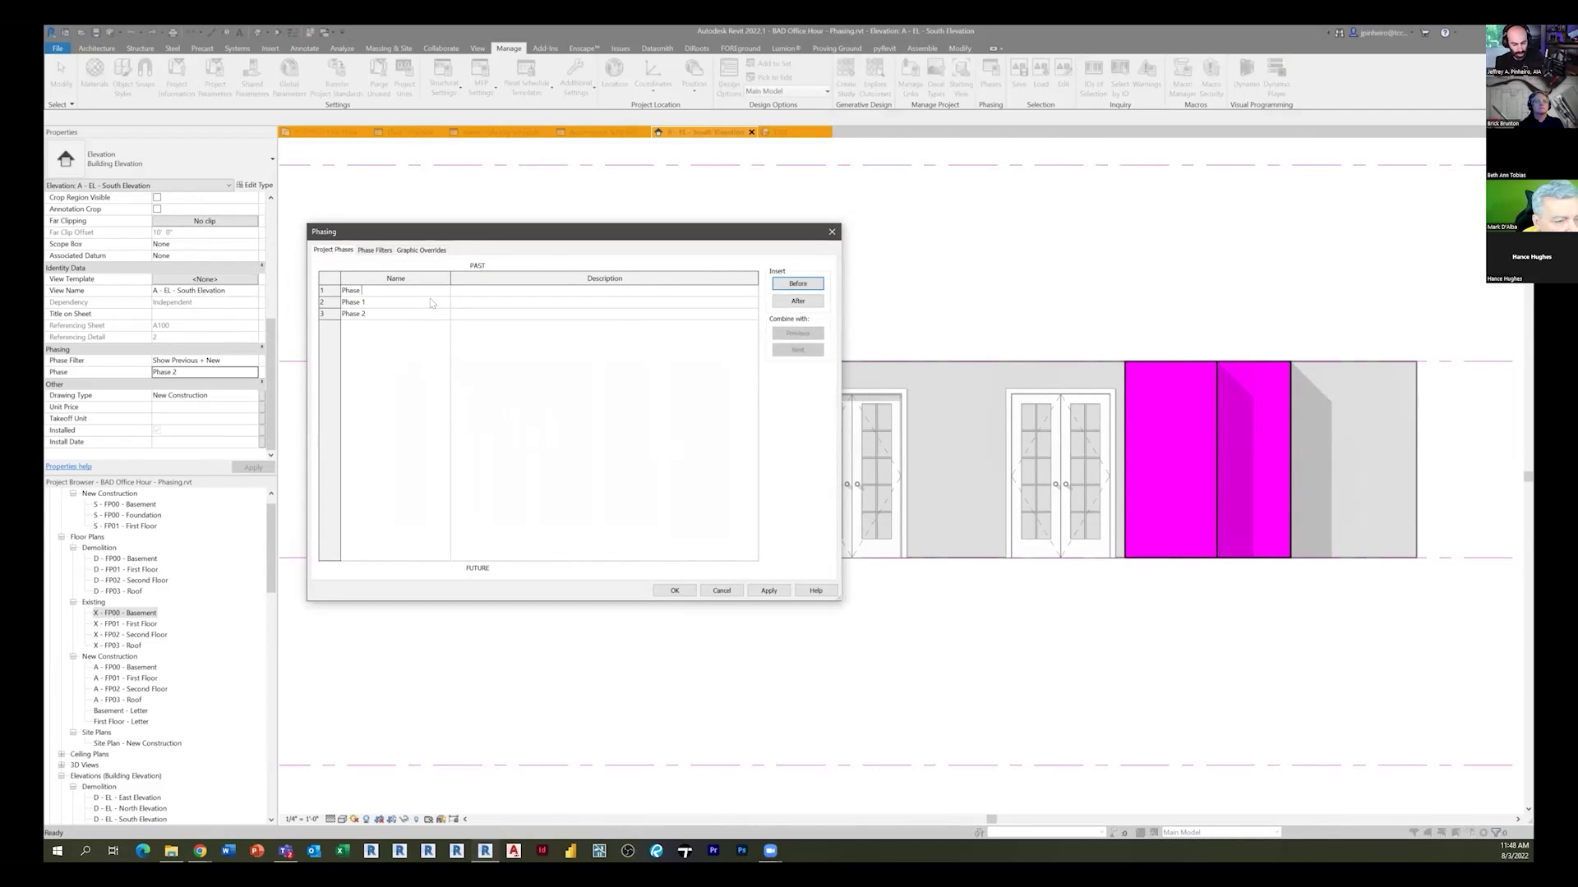
type(" 0")
key("Tab")
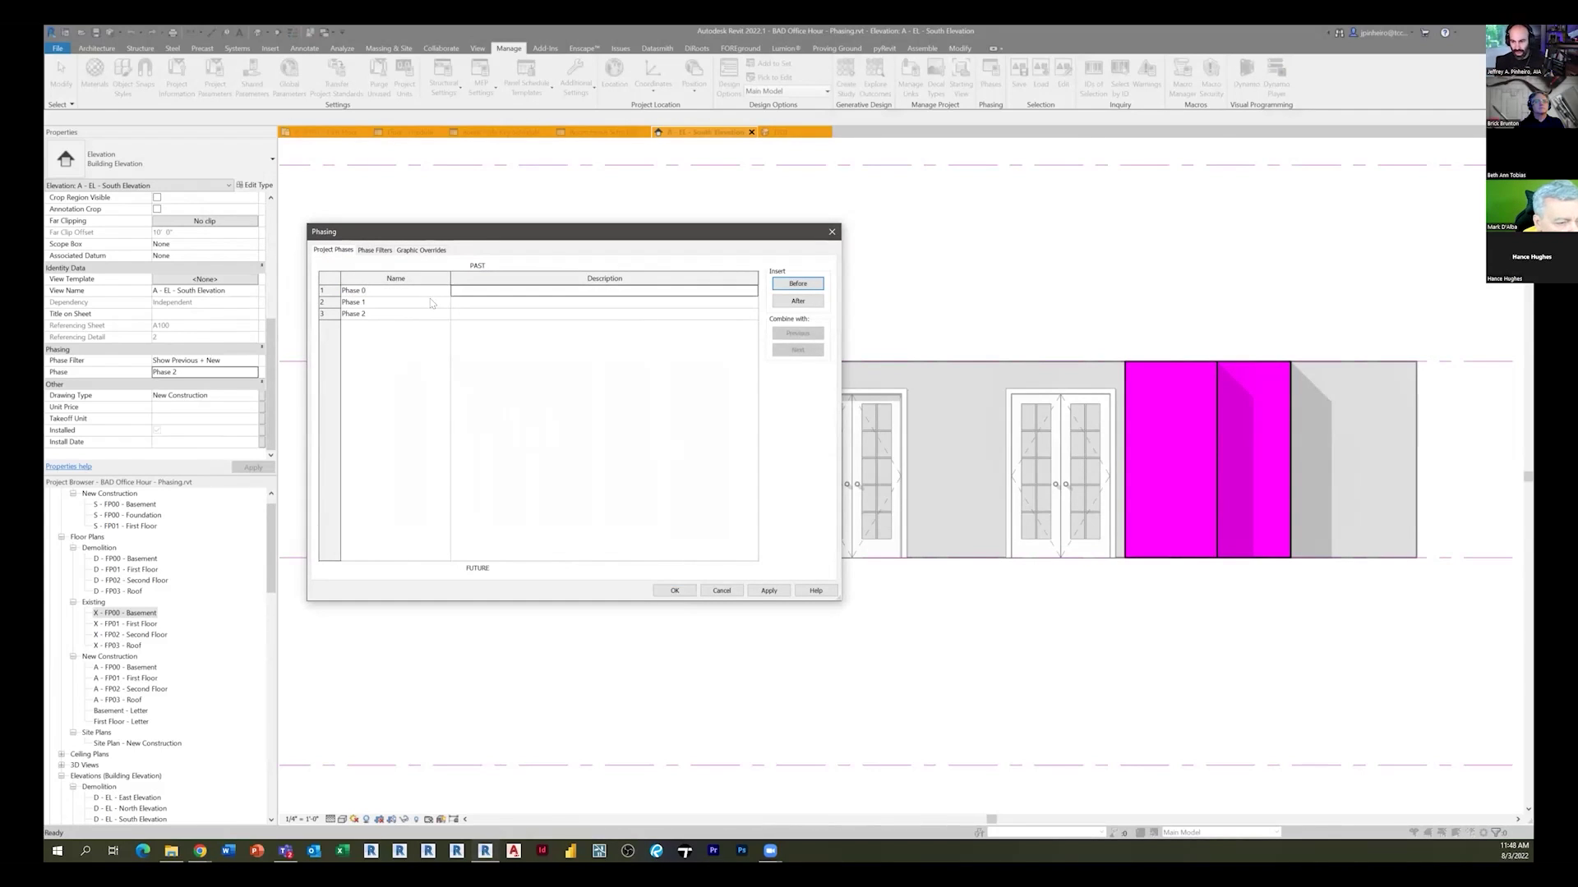
left_click(766, 590)
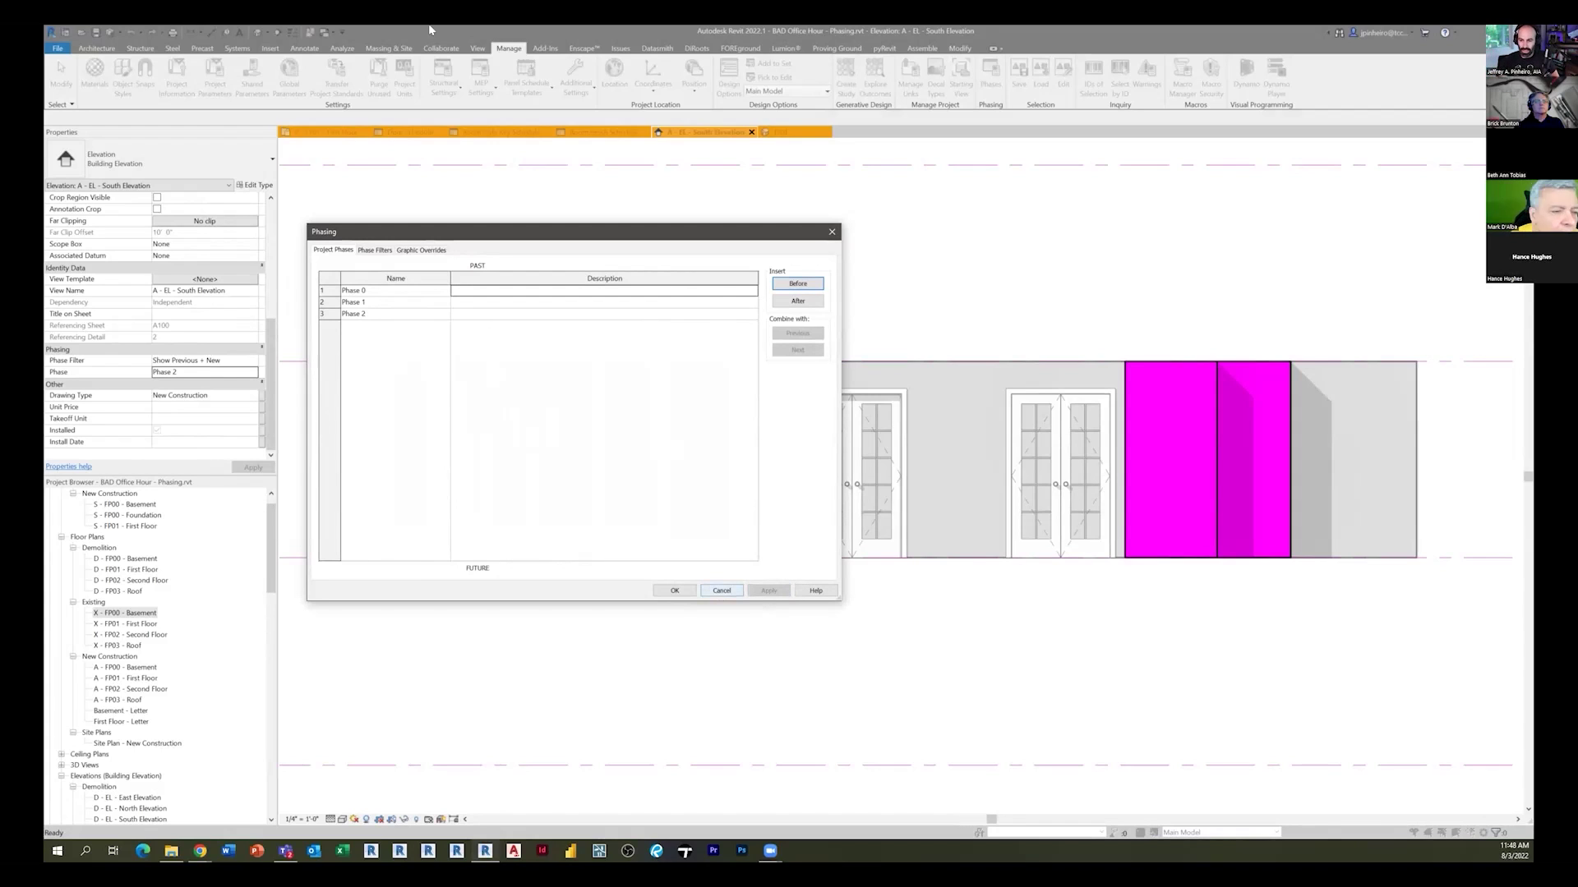
Recheck the phase status graphic overrides and close the Phasing settings
left_click(420, 250)
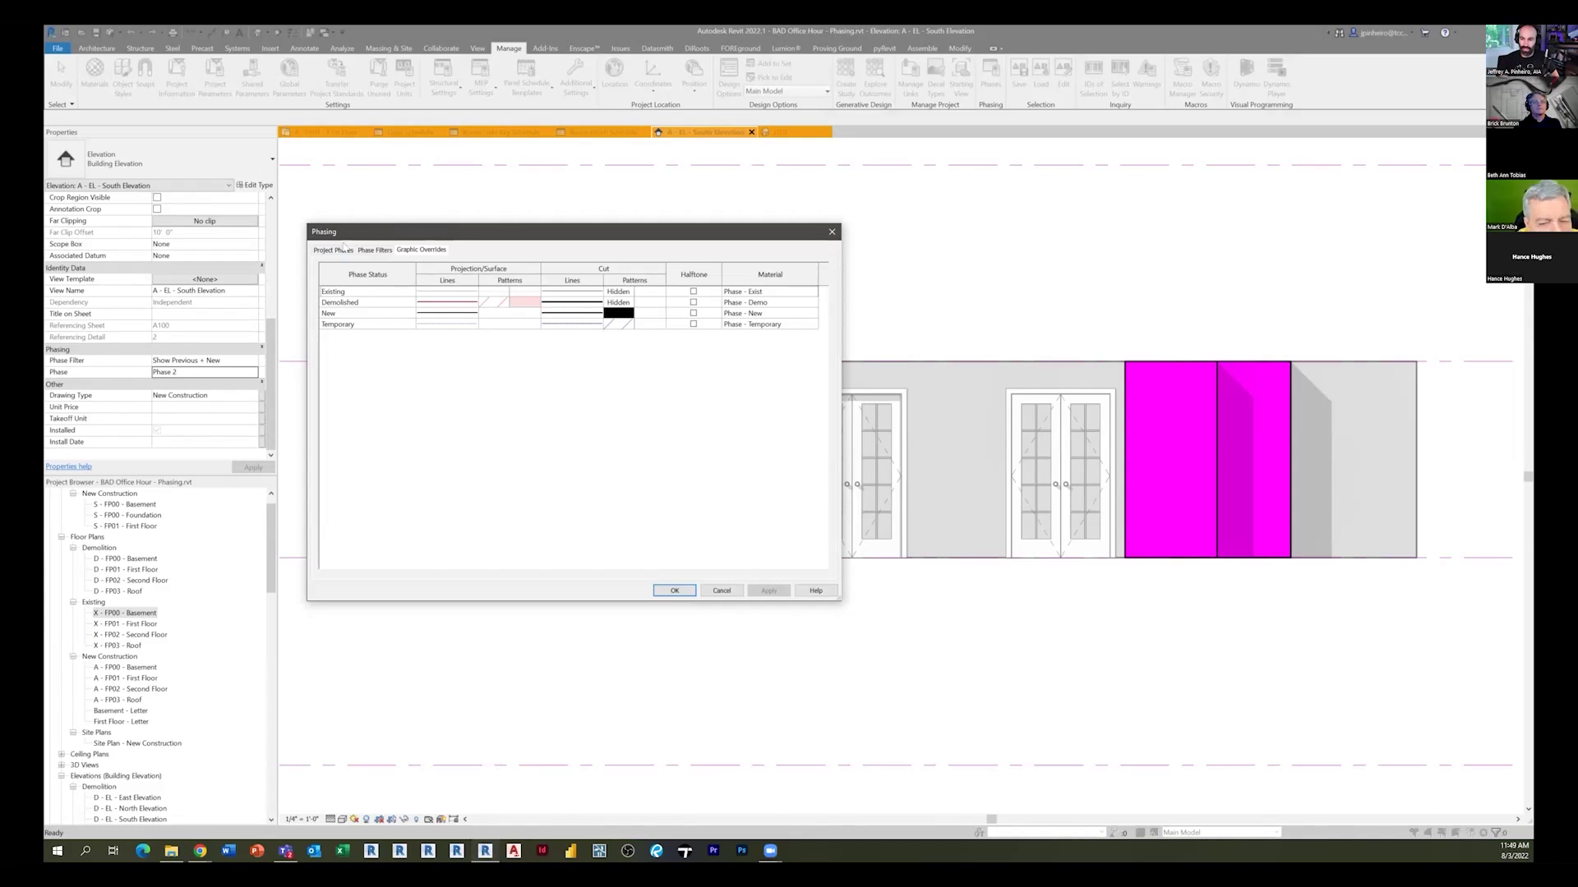
left_click(333, 250)
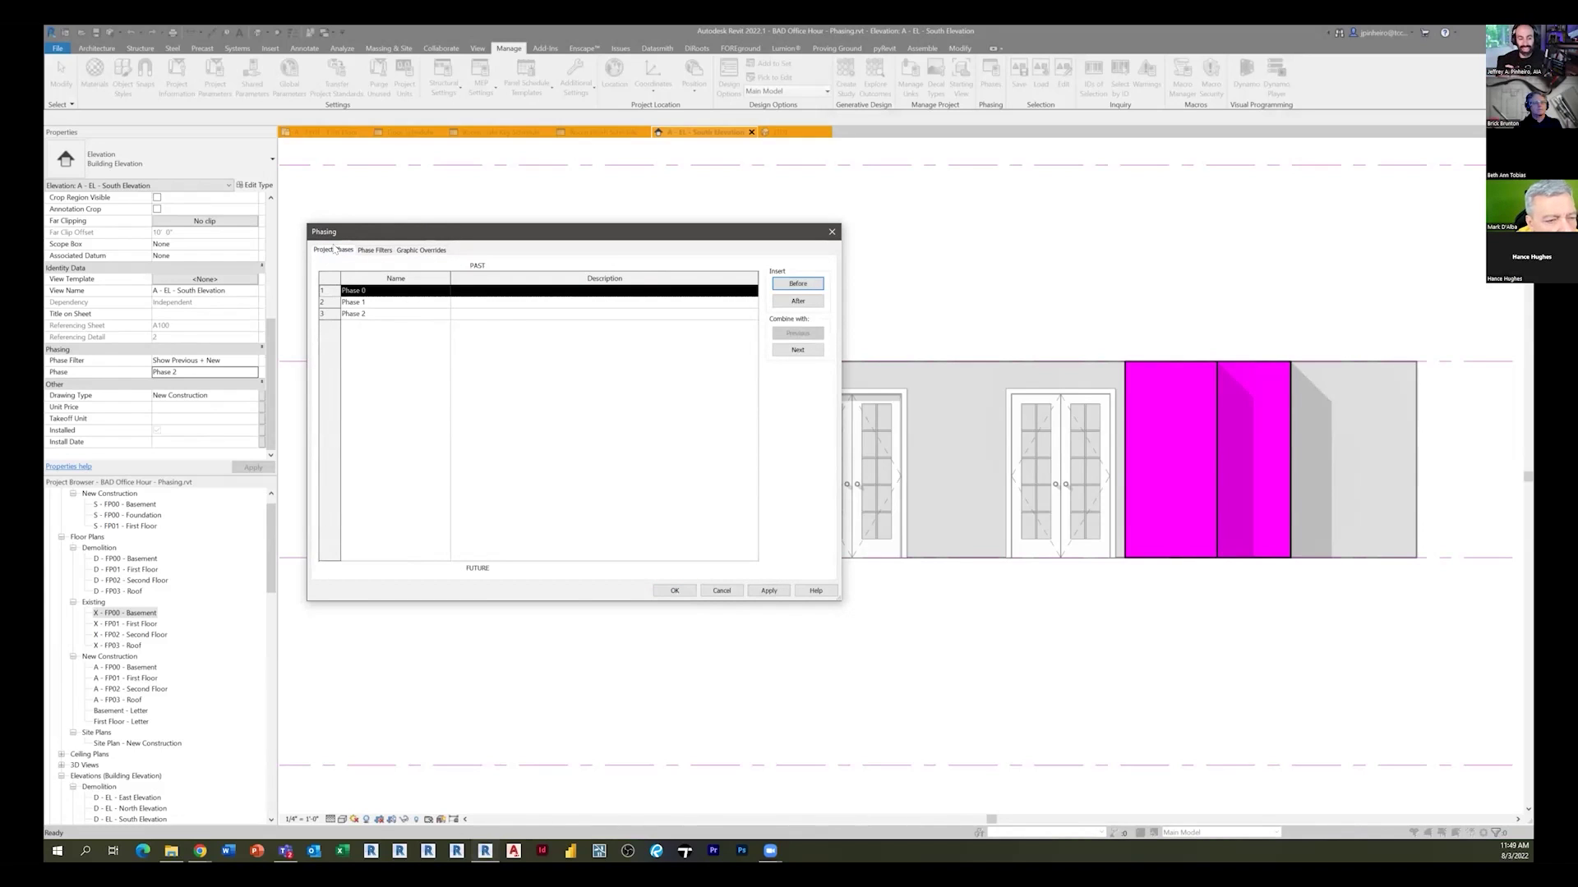
left_click(675, 591)
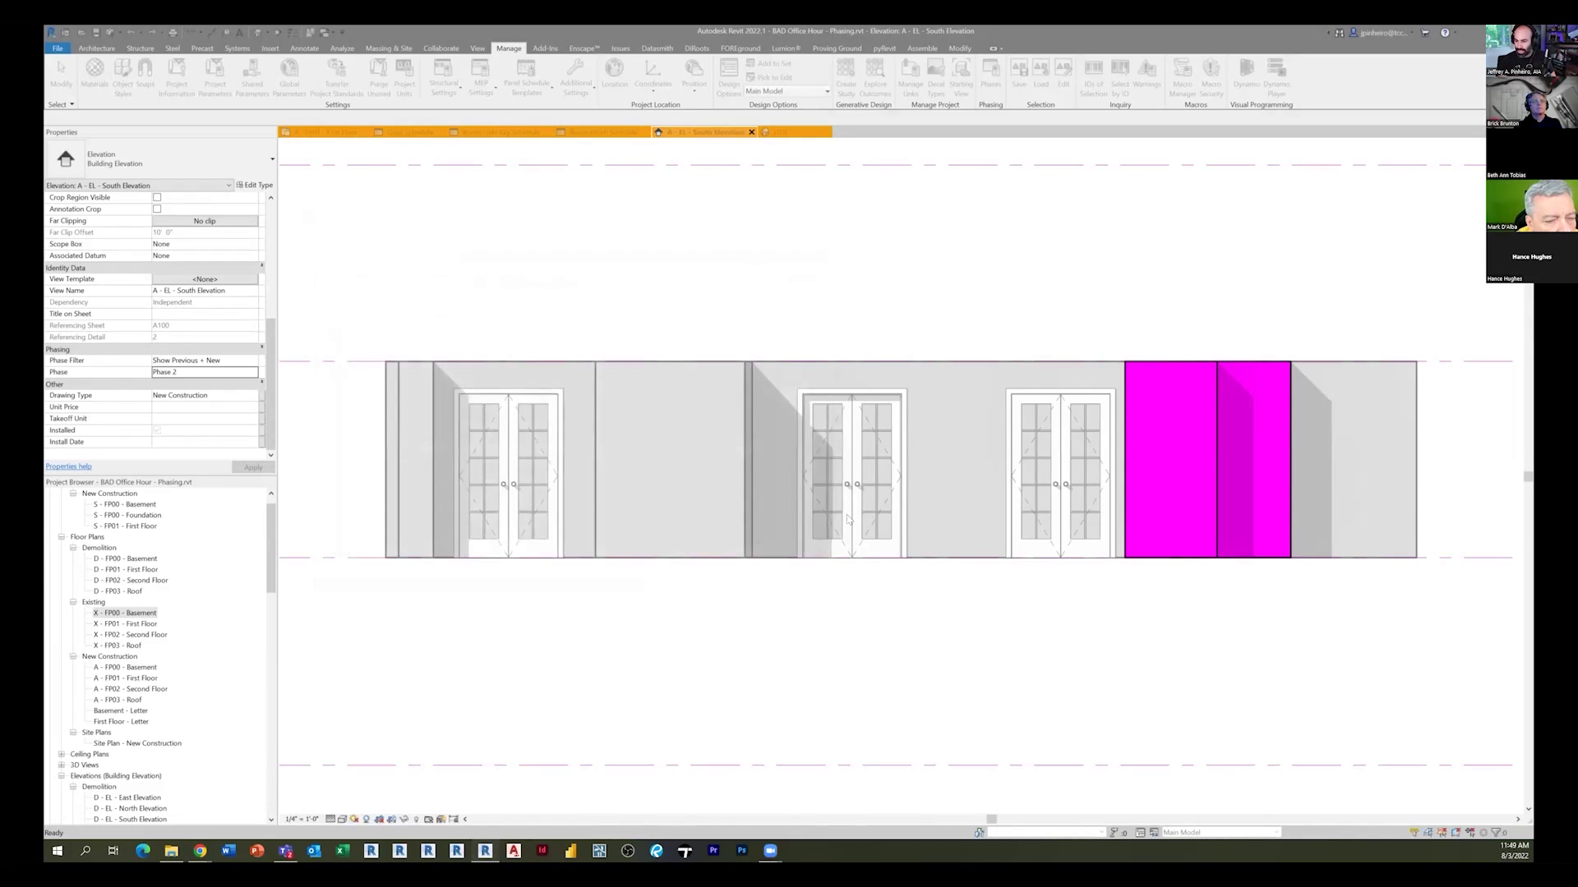
Set Phase Demolished to Phase 1 for the middle and right double doors, then select their wall infills
scroll(875, 475, "up", 3)
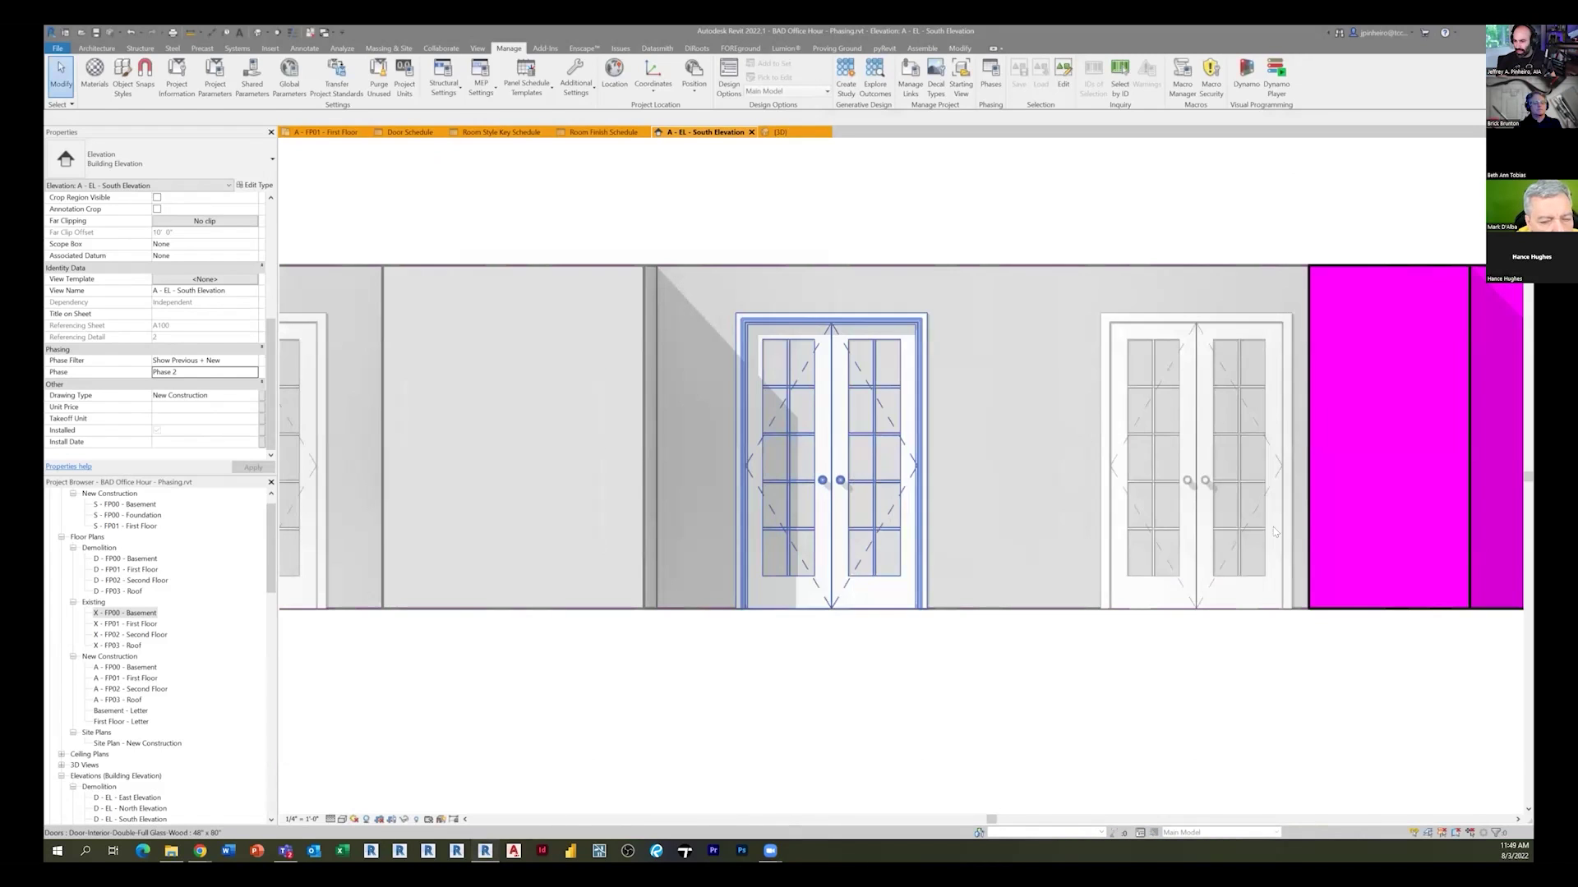
left_click(875, 477)
left_click(1193, 577, "ctrl")
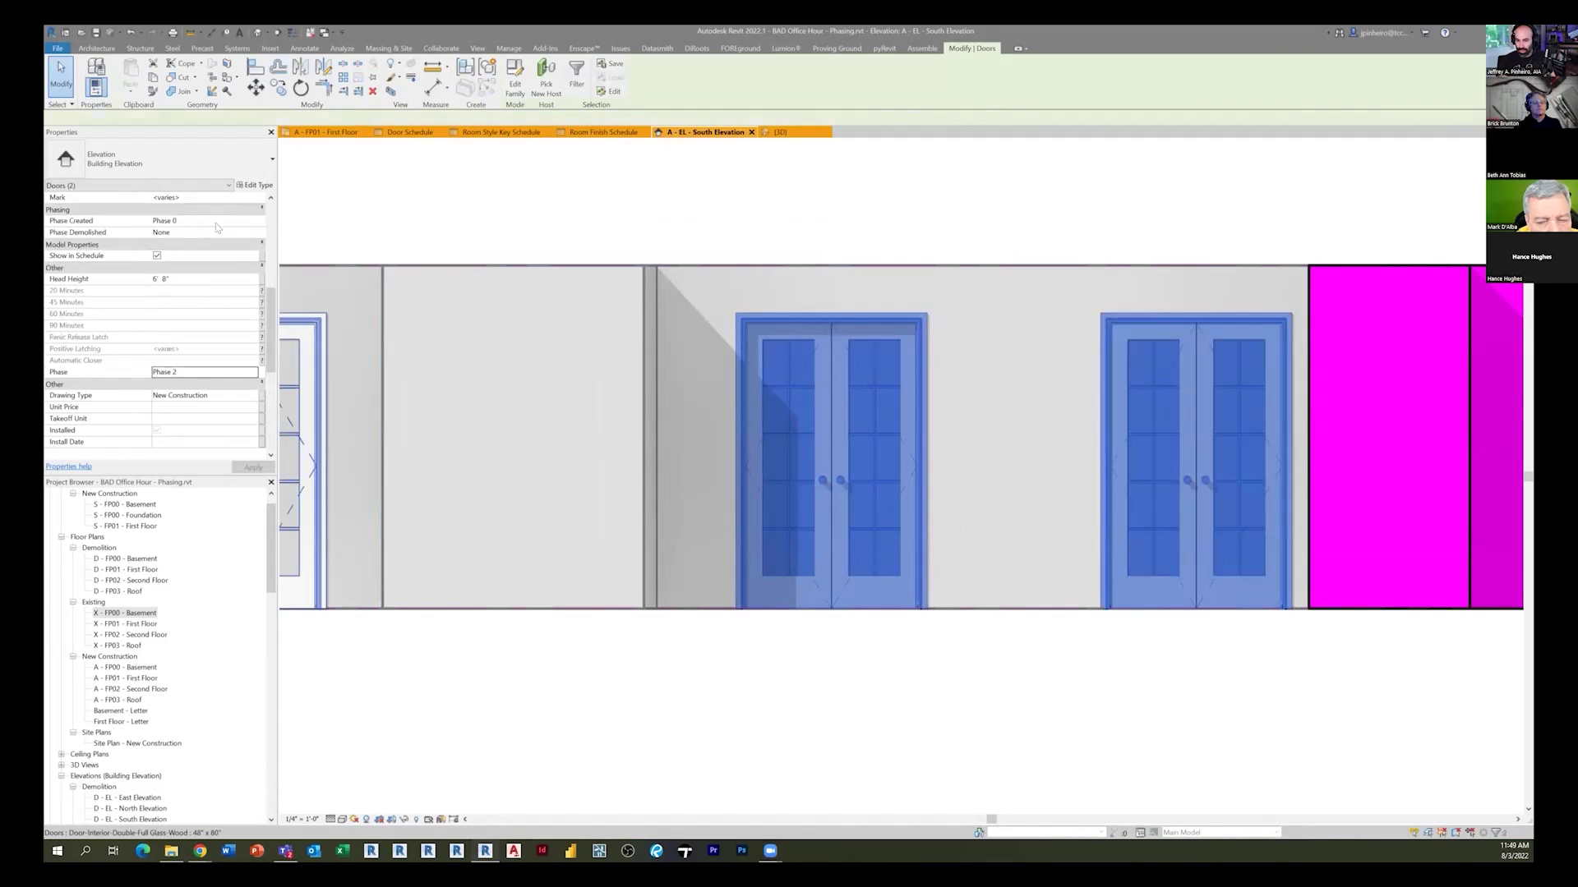
scroll(234, 350, "up", 10)
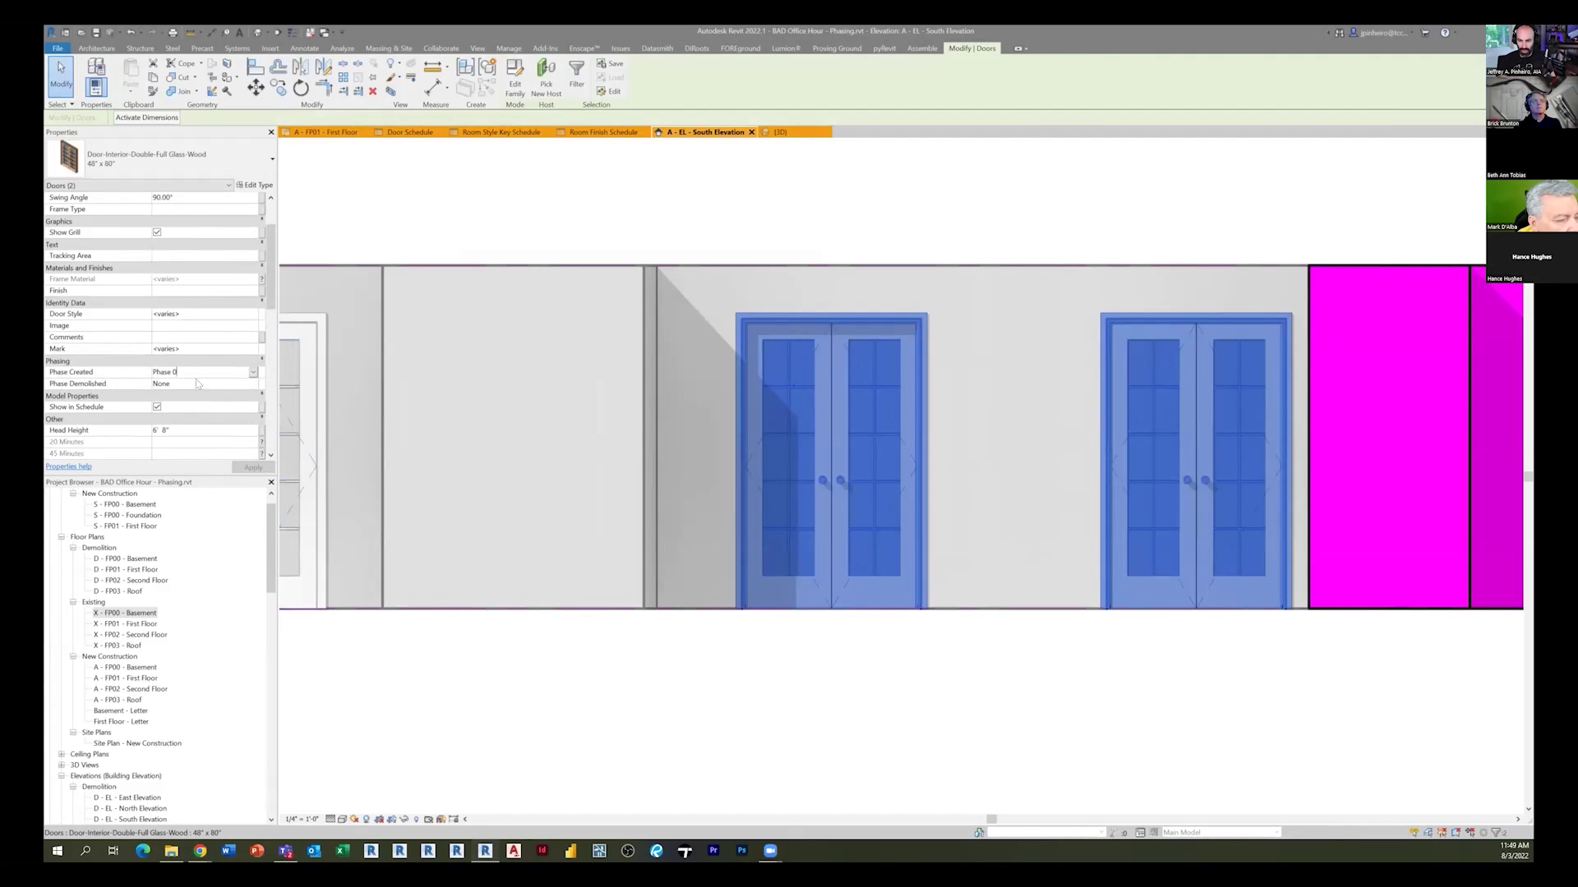
left_click(232, 382)
left_click(253, 383)
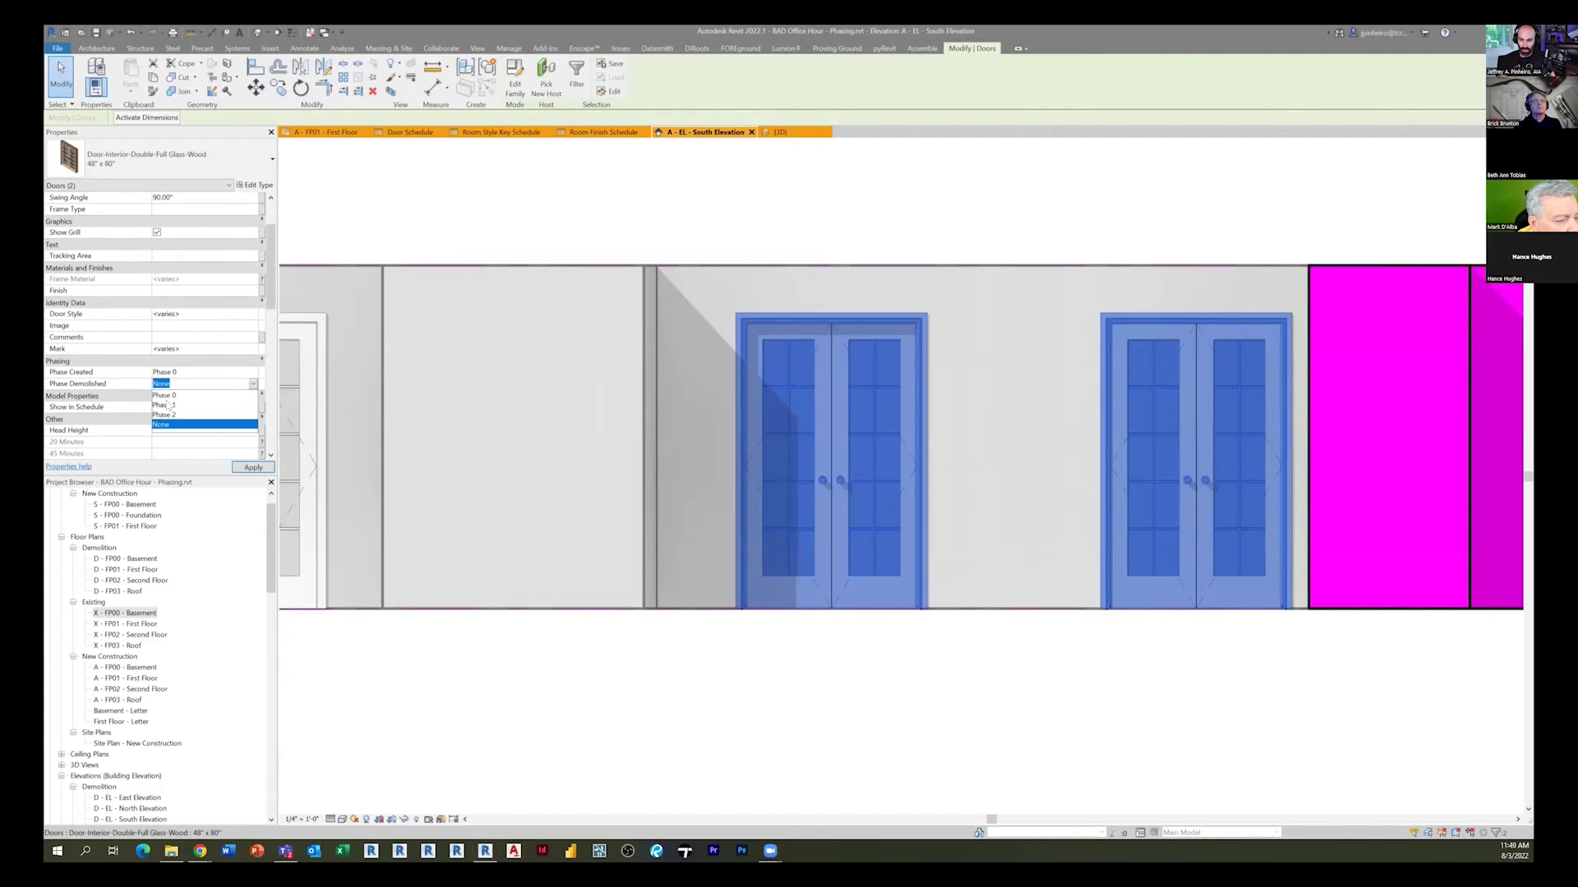
left_click(173, 415)
left_click(248, 466)
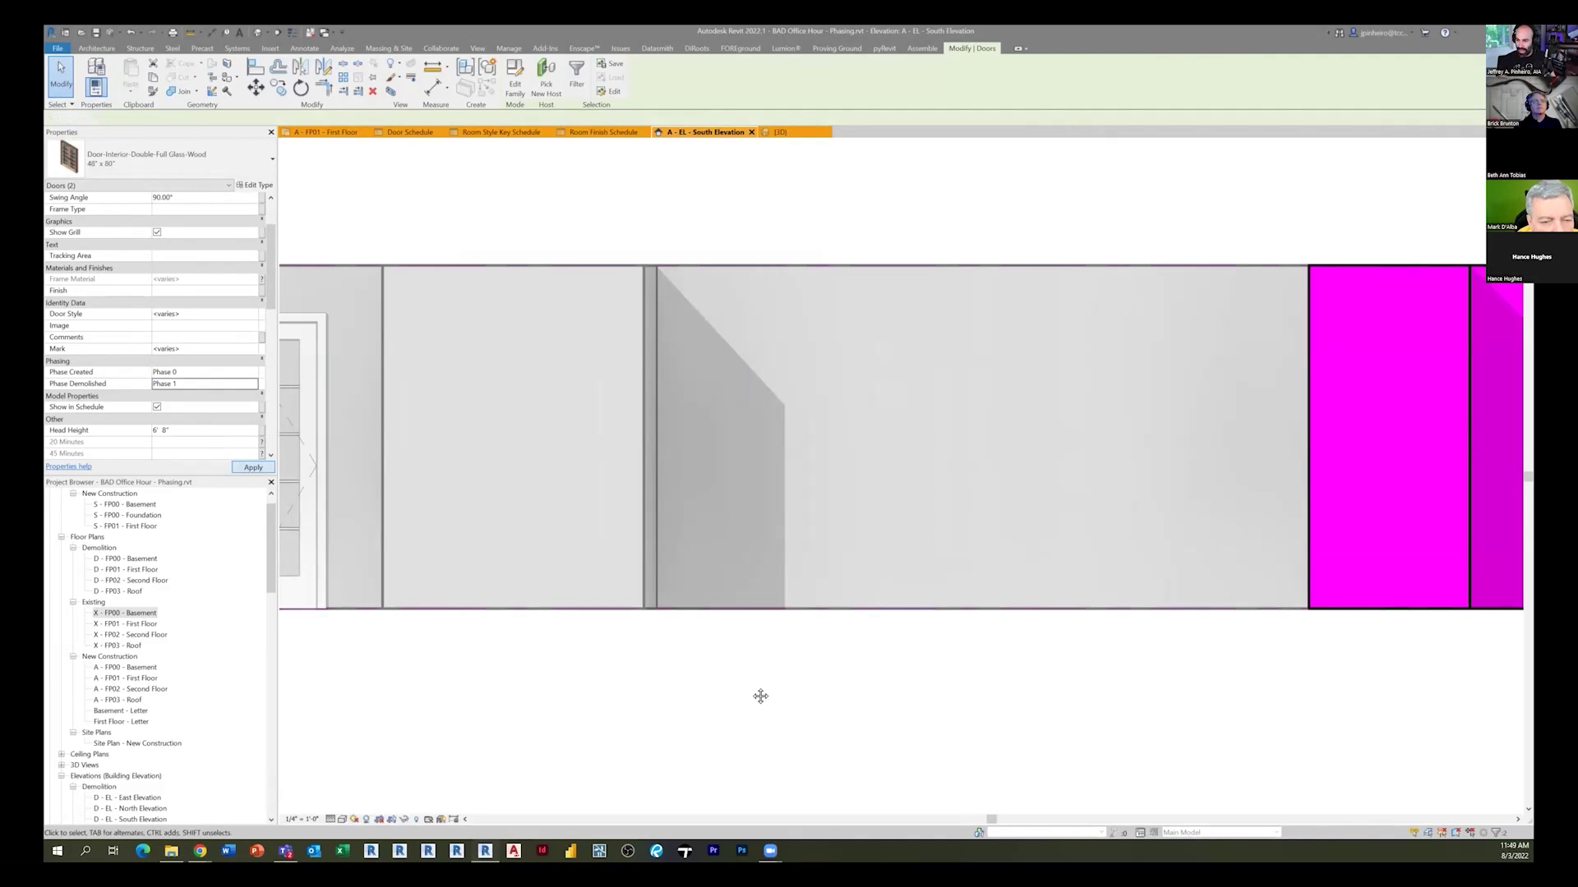
scroll(757, 693, "down", 2)
left_click_drag(680, 345, 1004, 718)
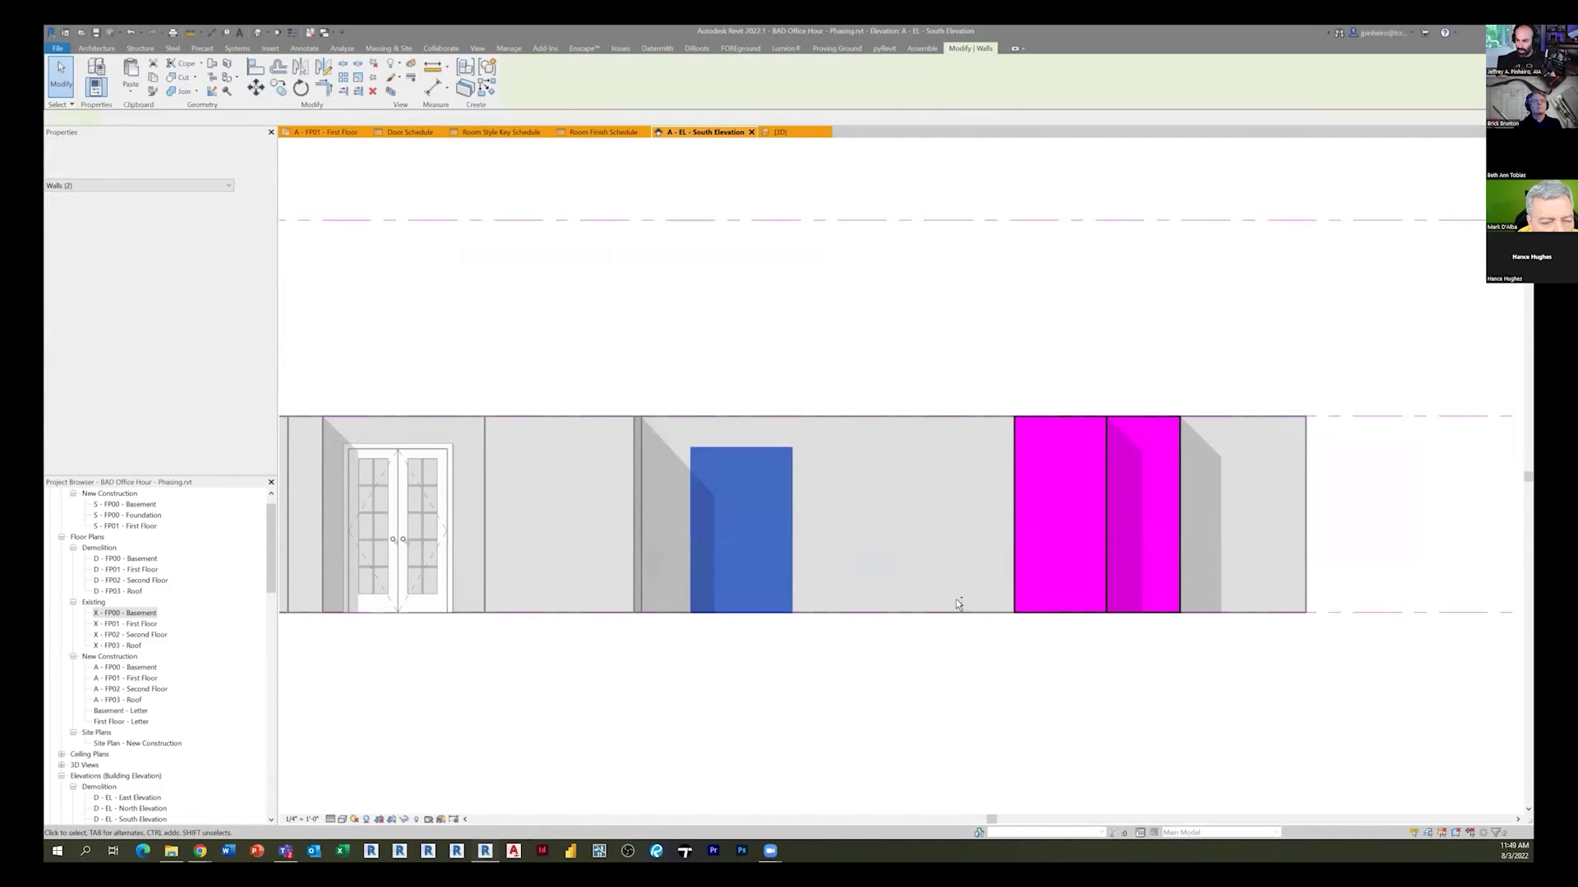
Clear the selection and set the South Elevation view's phase to Phase 1
left_click(940, 640)
scroll(285, 357, "down", 3)
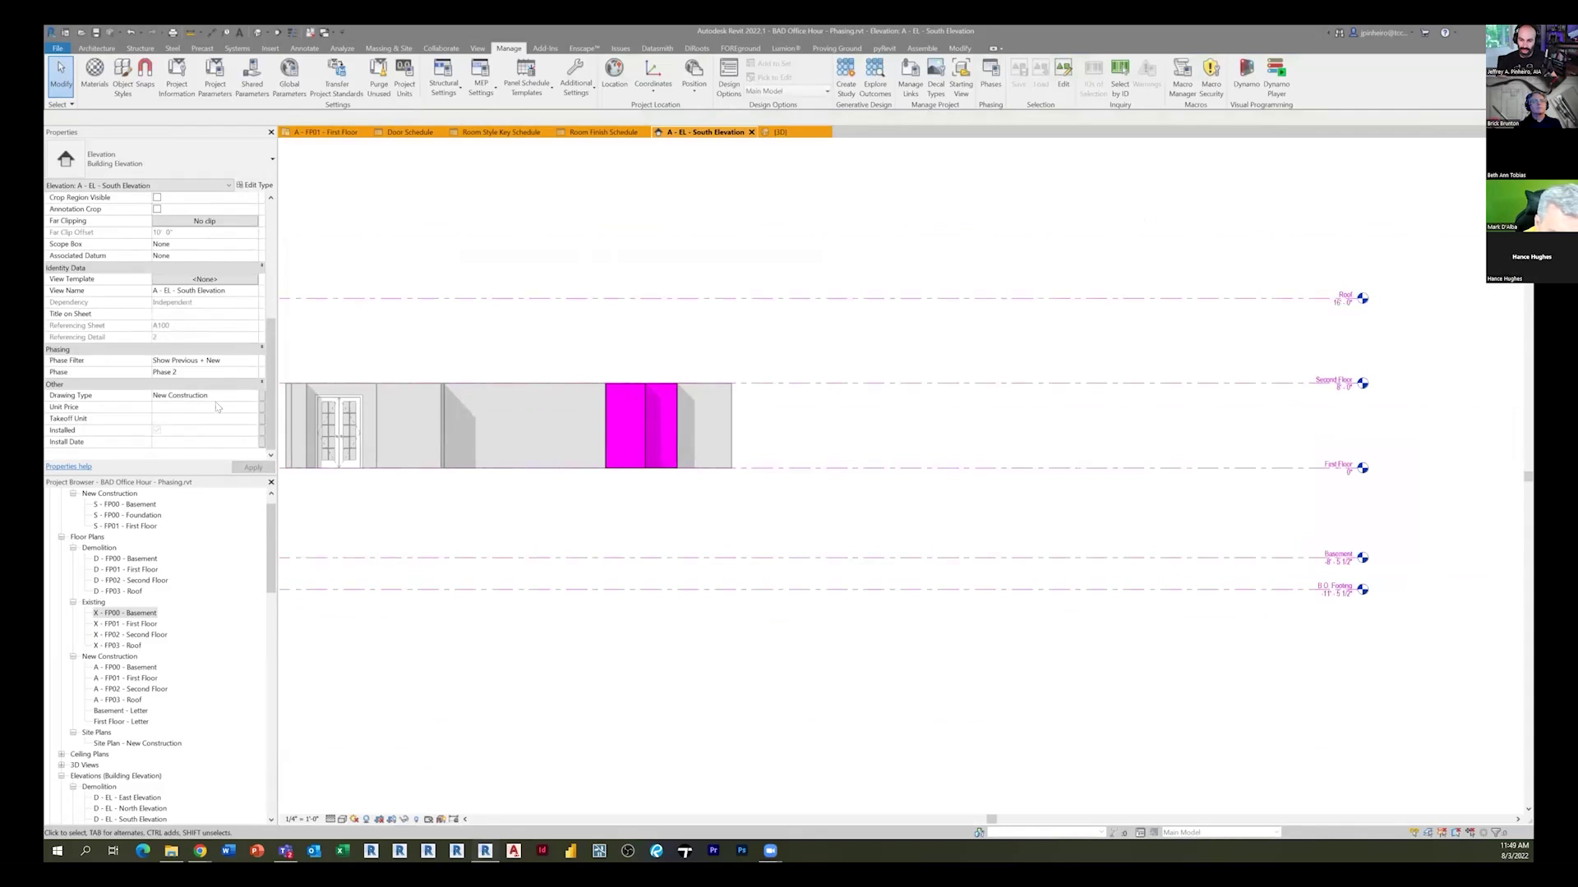
left_click(252, 373)
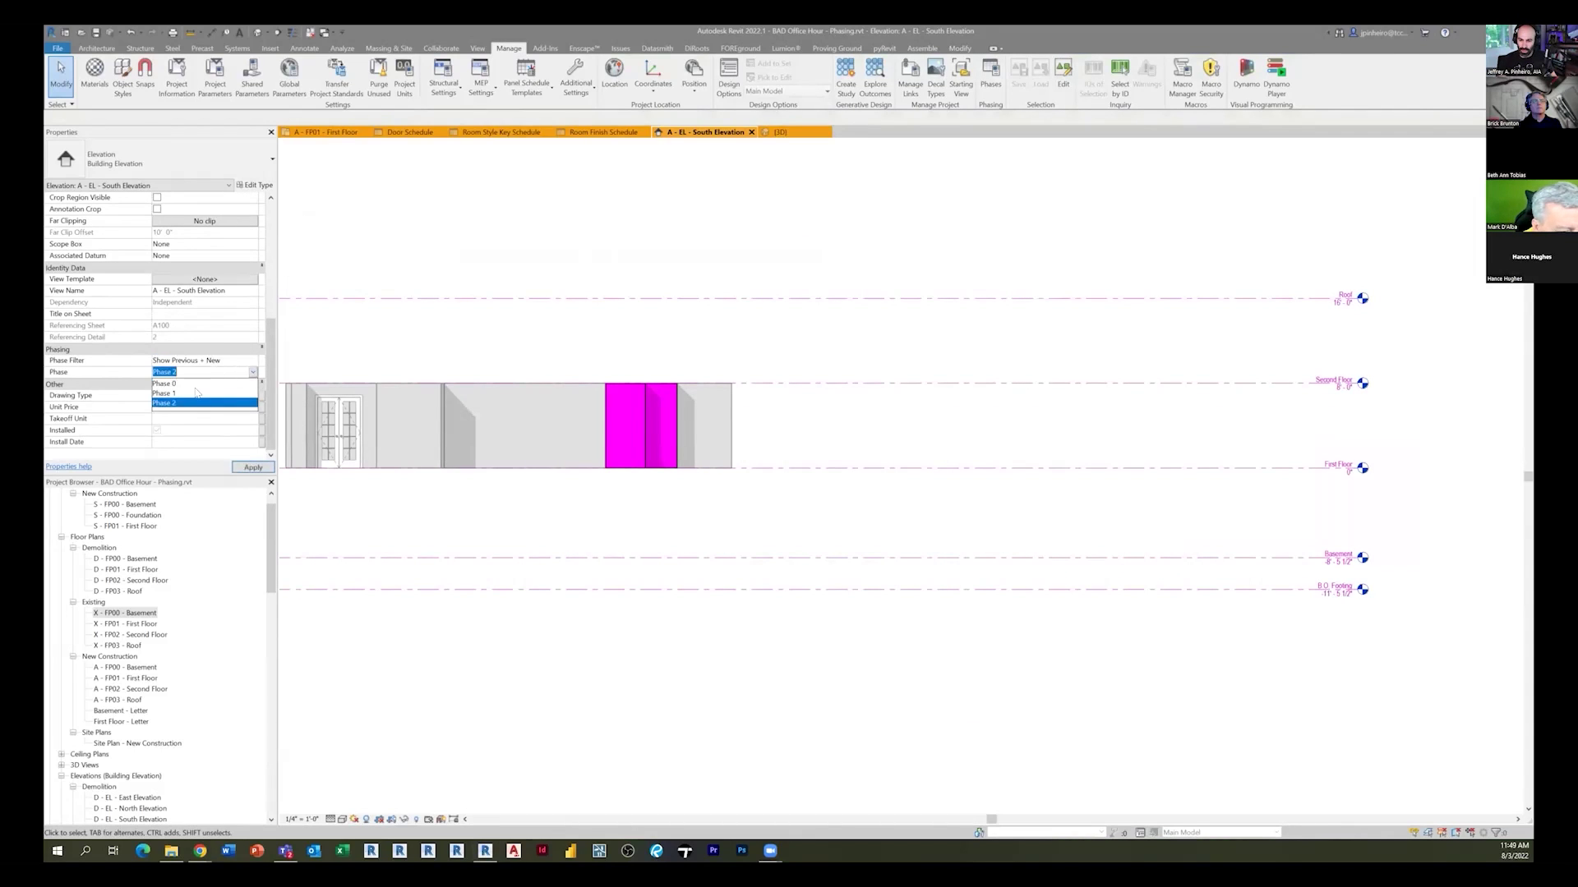
left_click(197, 395)
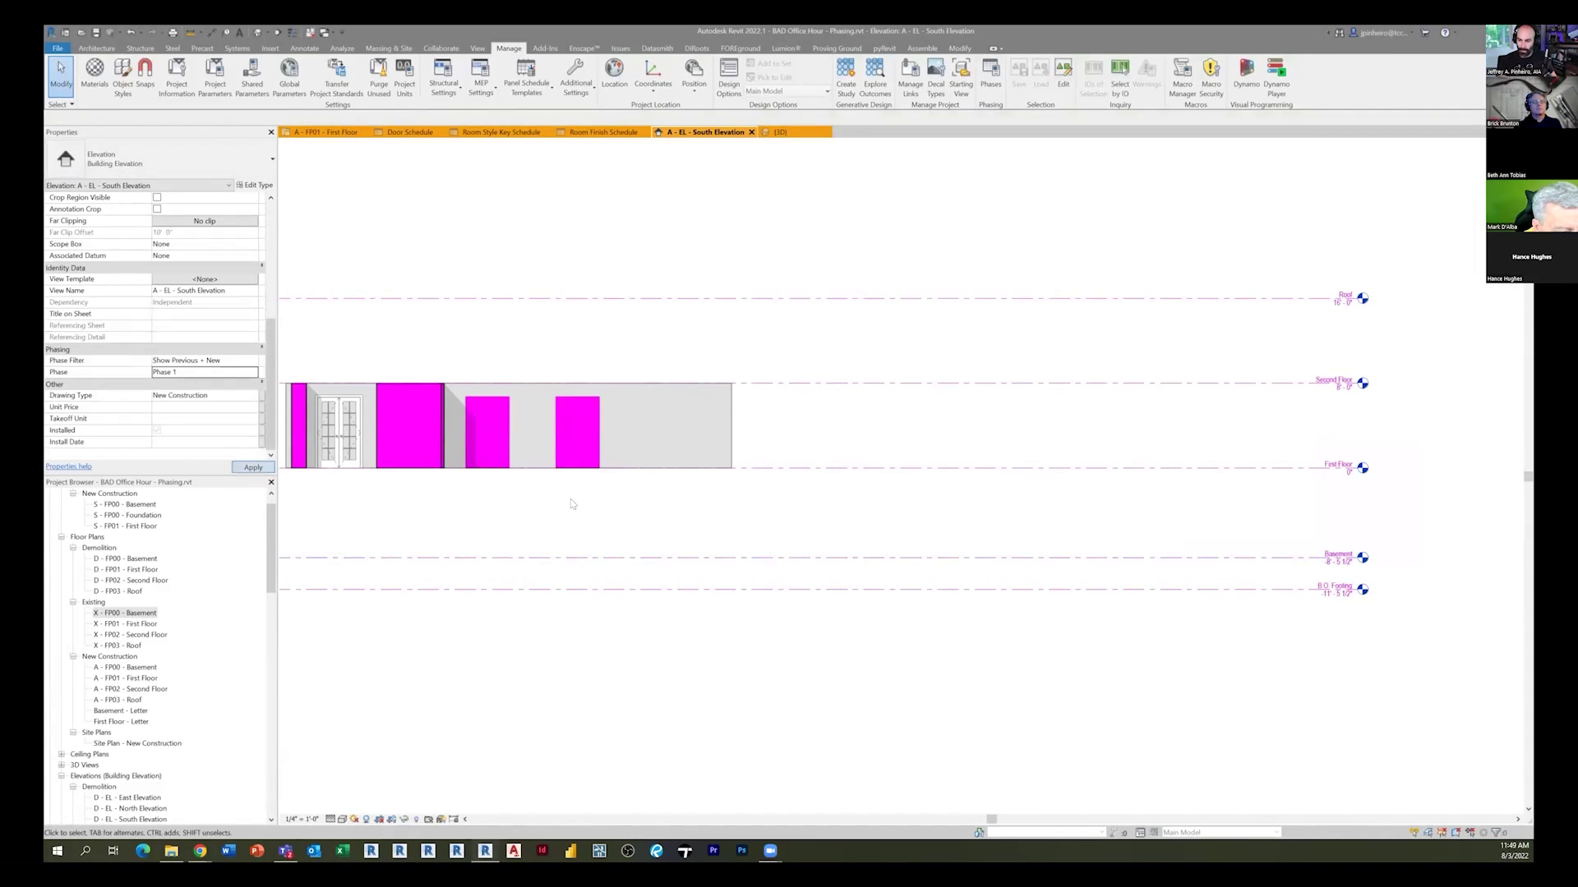
Apply the Show Previous + Demo phase filter to the view, with the elevation framed
scroll(855, 546, "up", 2)
middle_click_drag(855, 546, 990, 567)
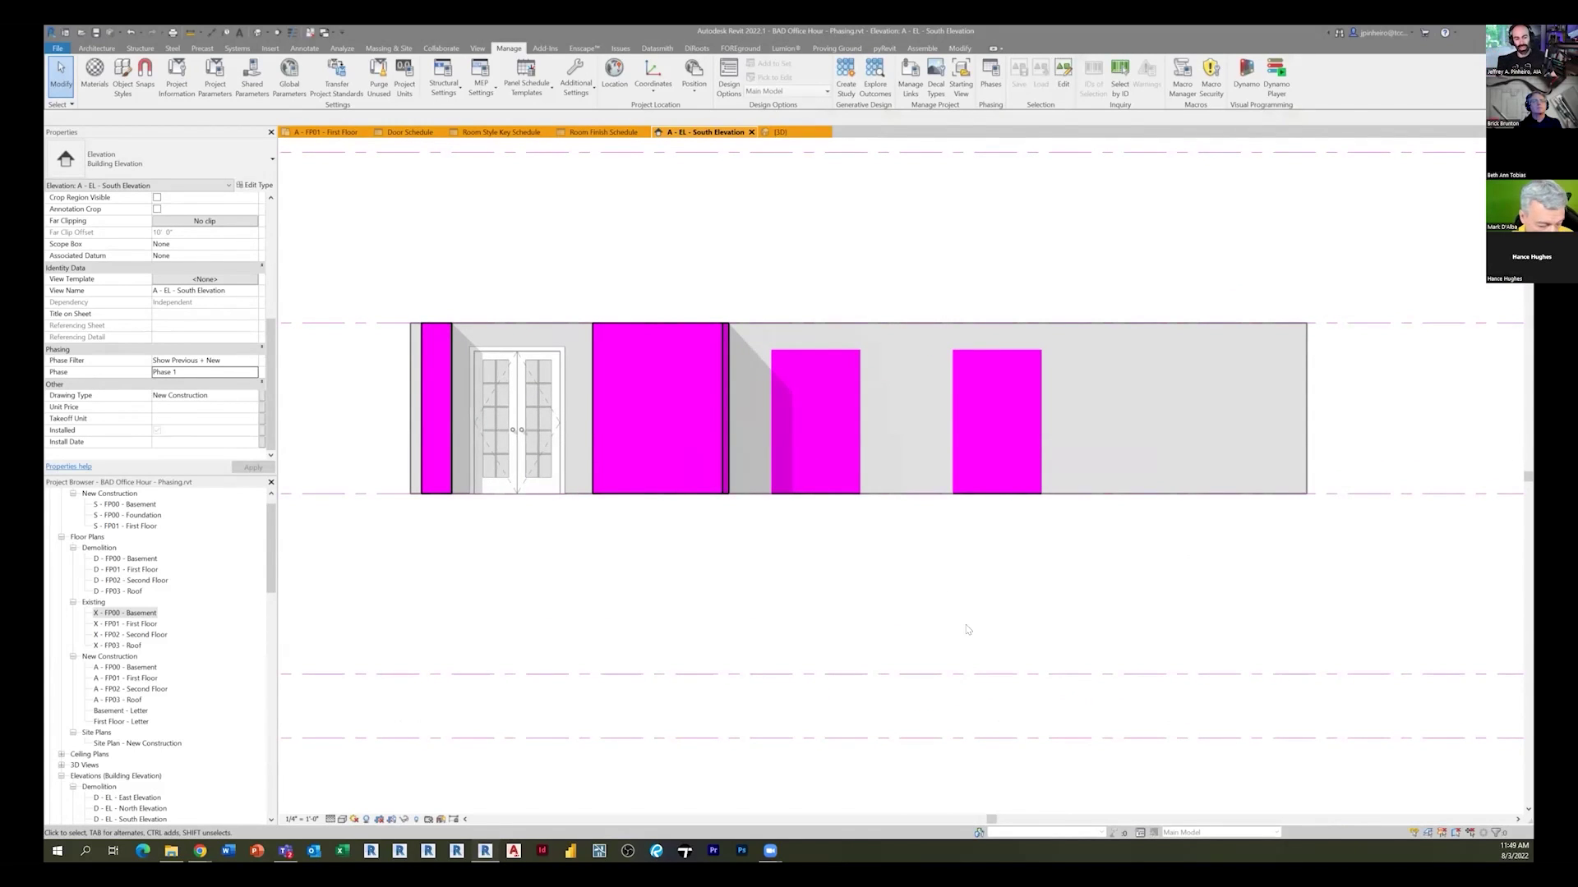
left_click(253, 361)
left_click(222, 392)
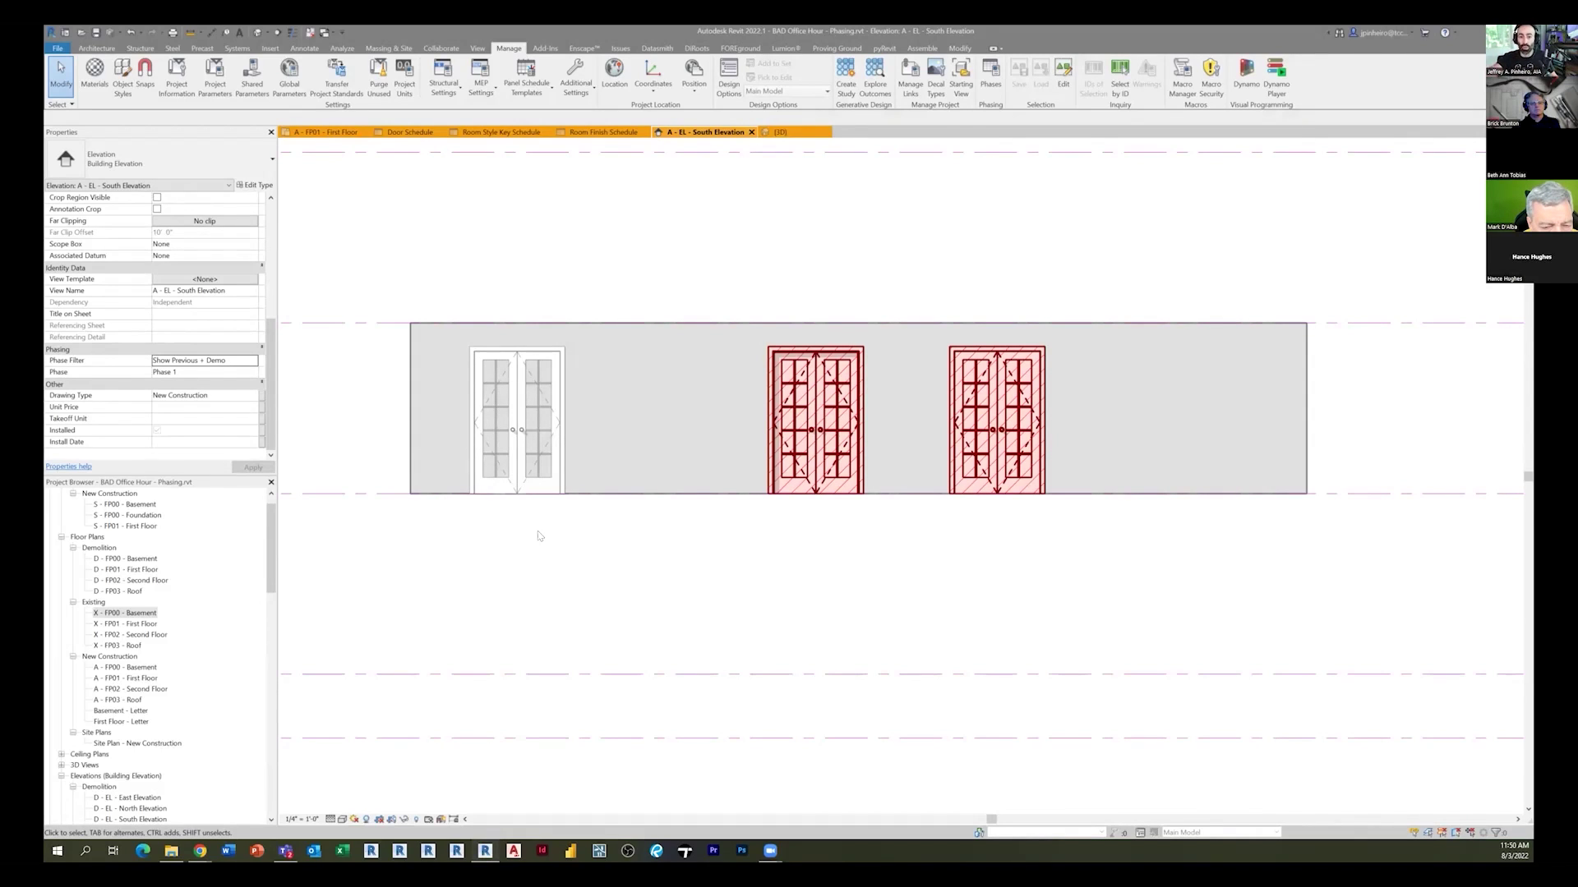
middle_click_drag(704, 578, 689, 600)
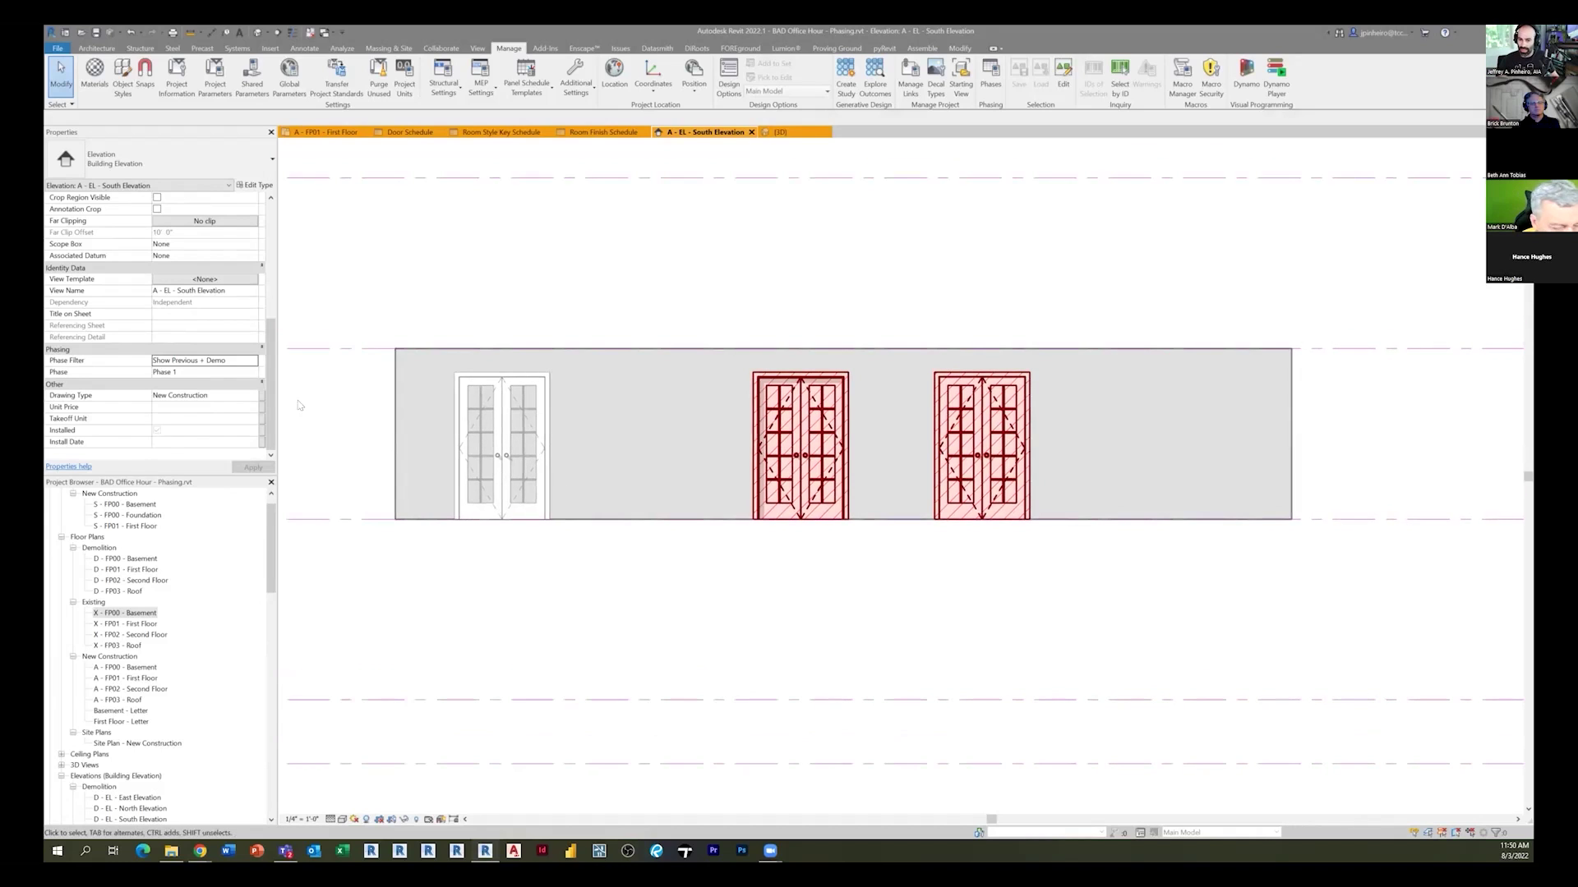